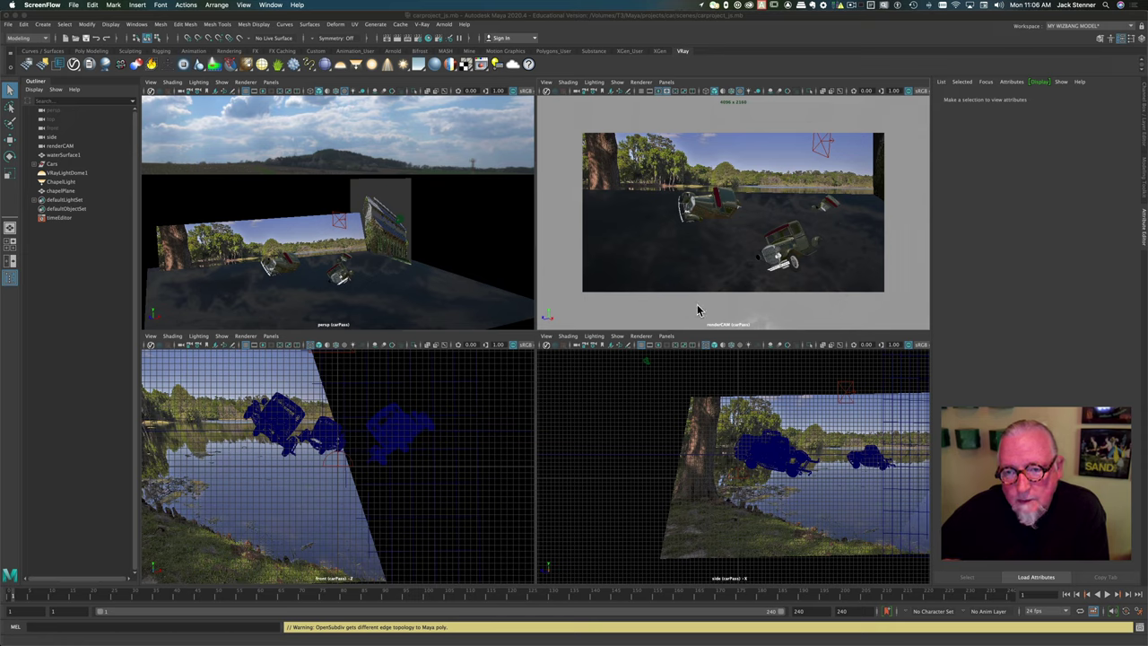
# - Open Render Setup and inspect carPass's allGeo, waterSurface collections and the water shader override
pyautogui.click(439, 39)
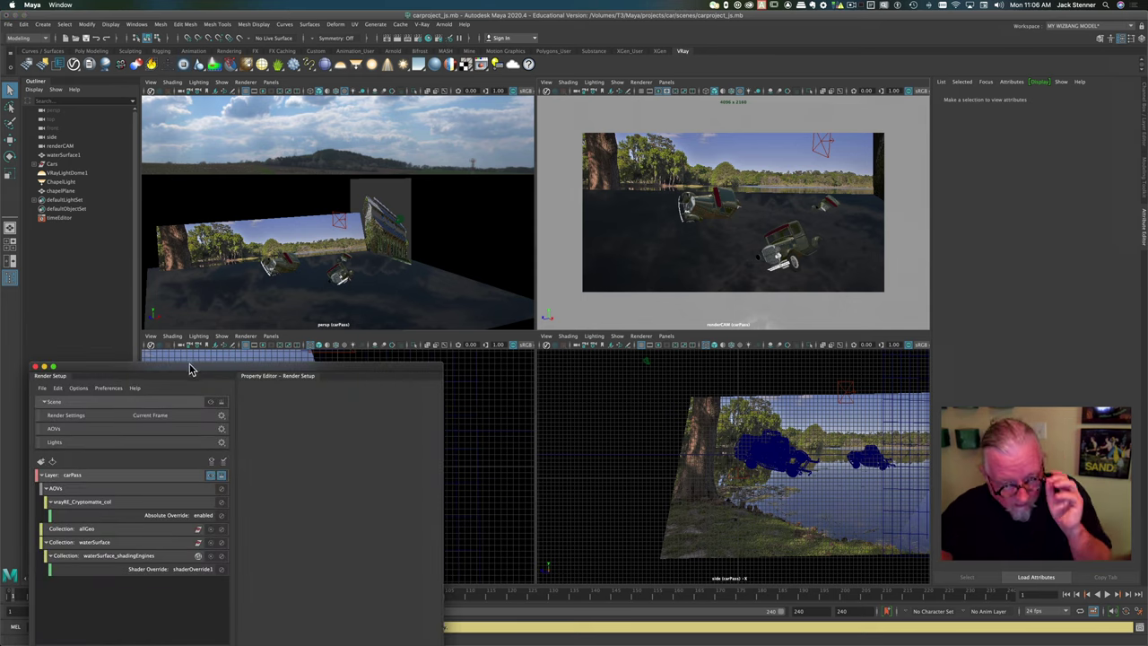
pyautogui.moveTo(190, 367); pyautogui.dragTo(251, 131)
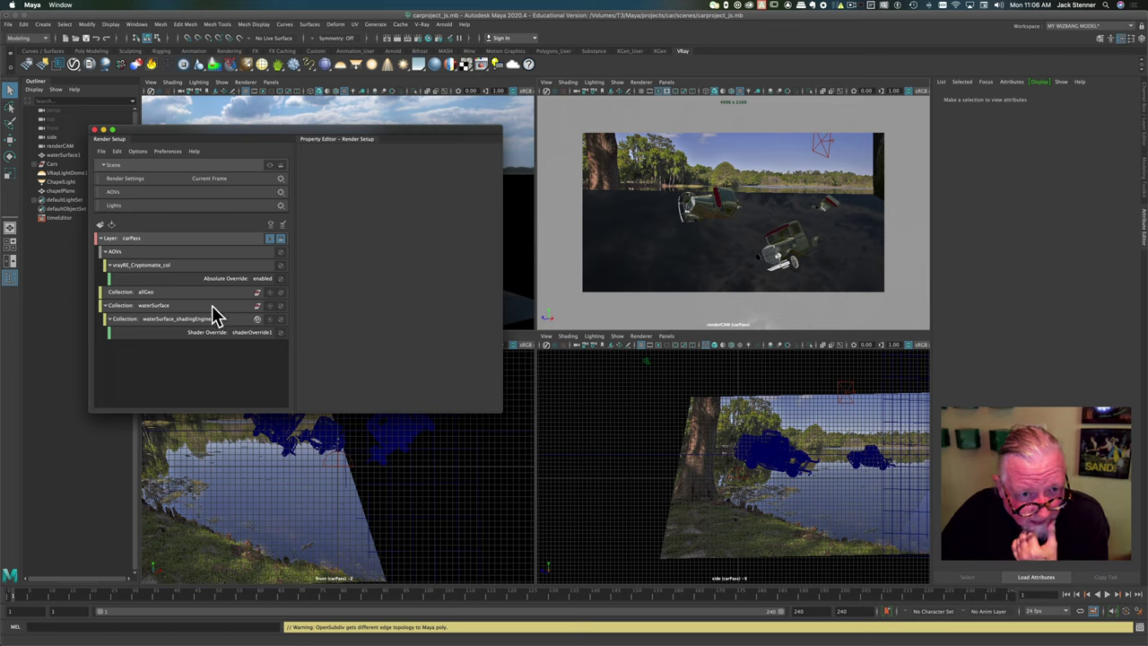
pyautogui.click(154, 295)
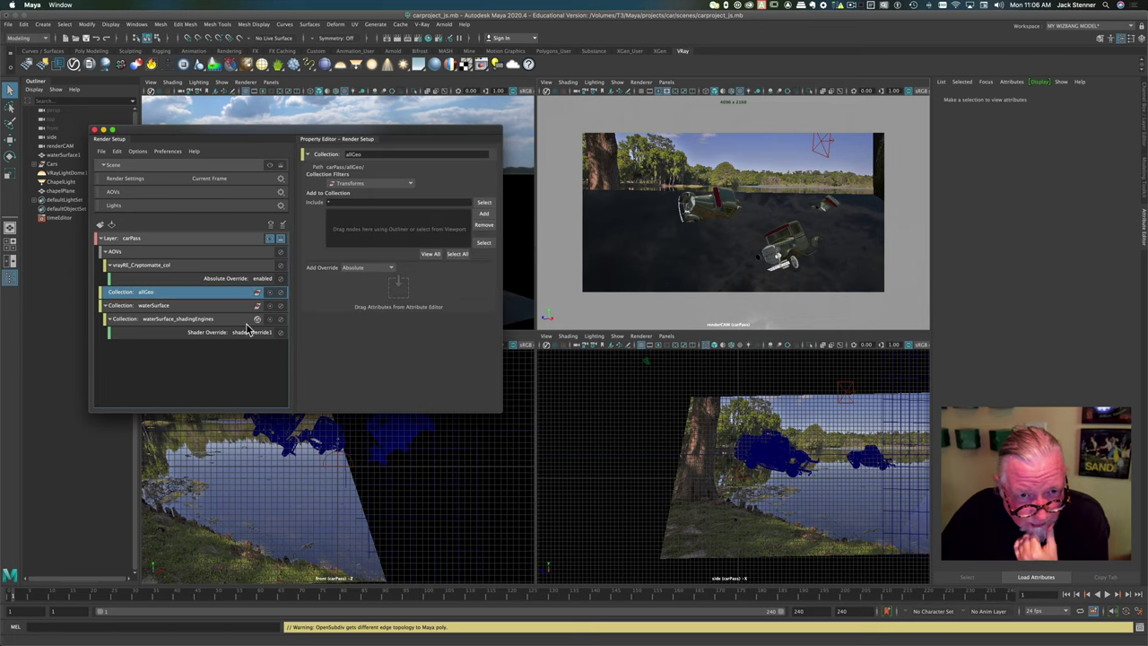
pyautogui.click(148, 306)
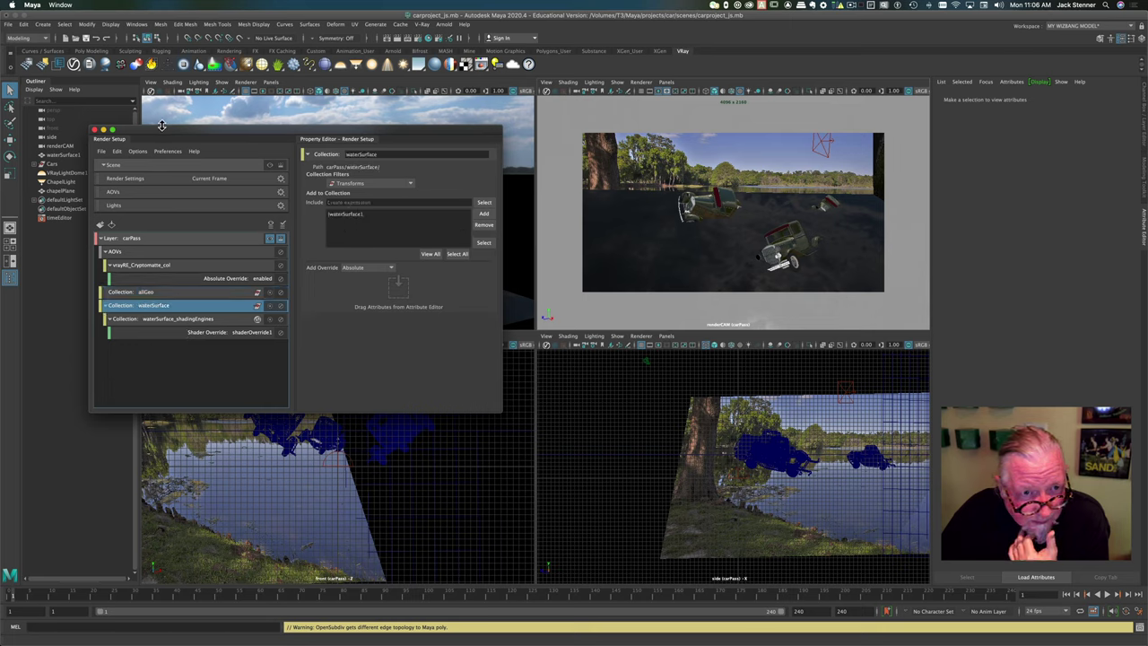
pyautogui.moveTo(167, 139); pyautogui.dragTo(261, 148)
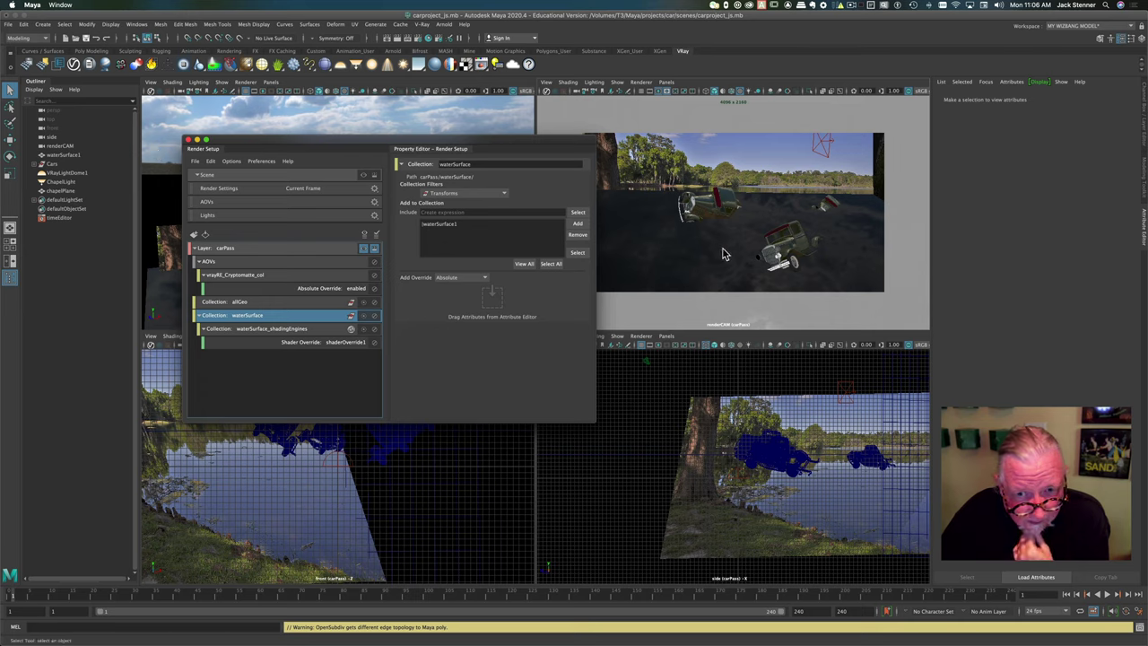
pyautogui.click(314, 344)
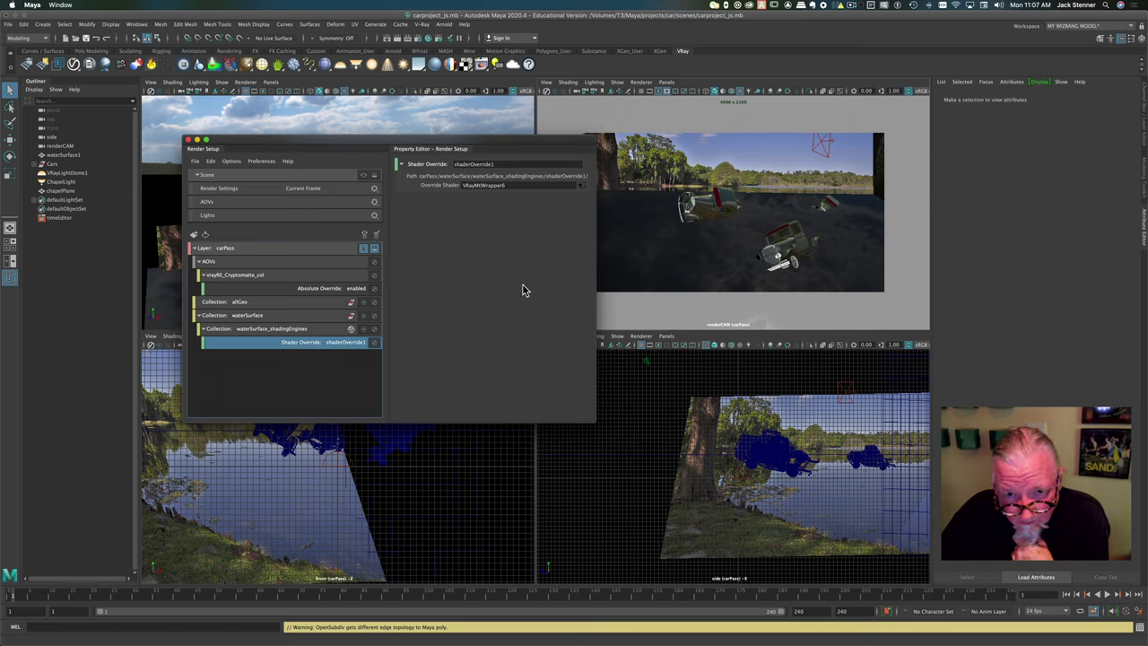
pyautogui.click(247, 253)
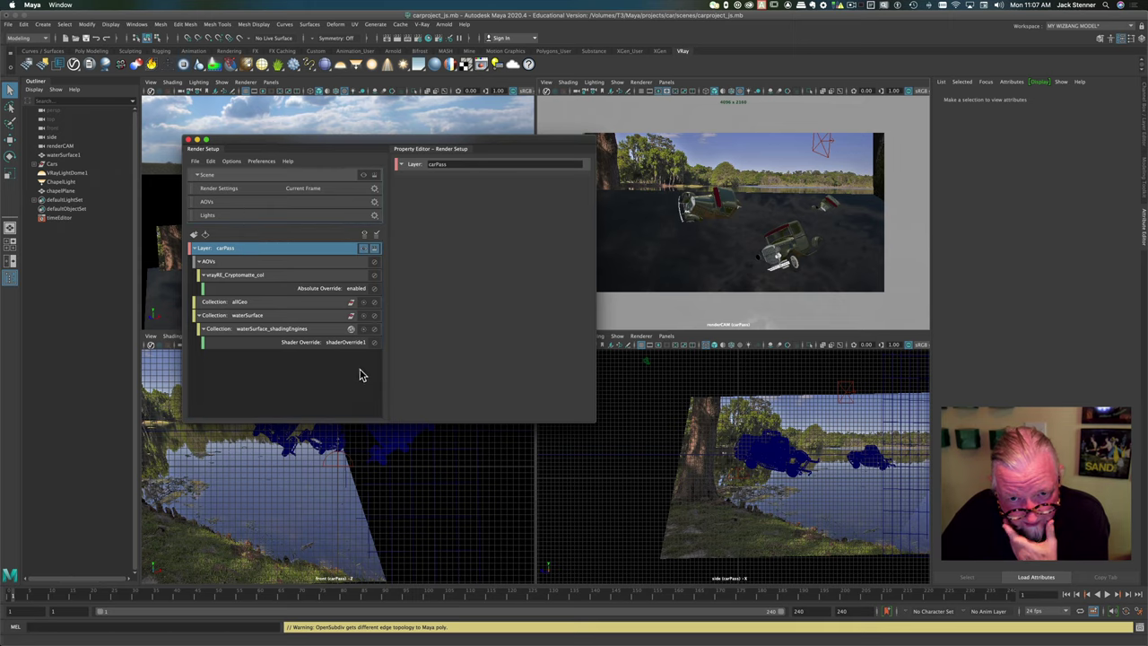
# - Close Render Setup and select chapelPlane, orbiting the view to see more sky
pyautogui.click(189, 141)
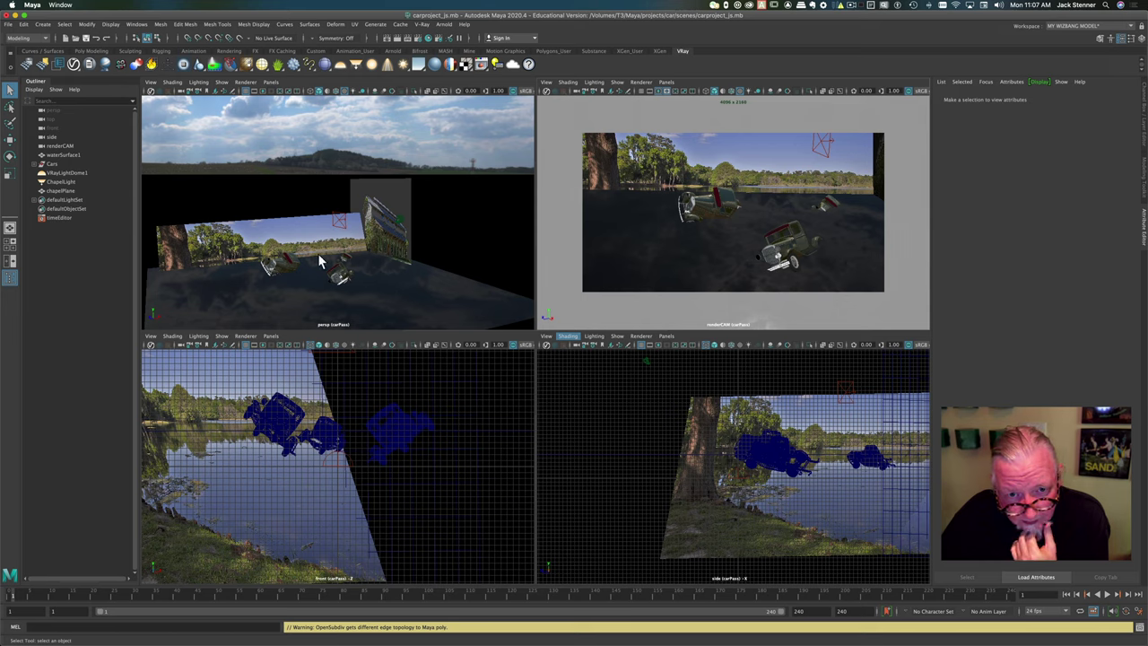
pyautogui.click(398, 199)
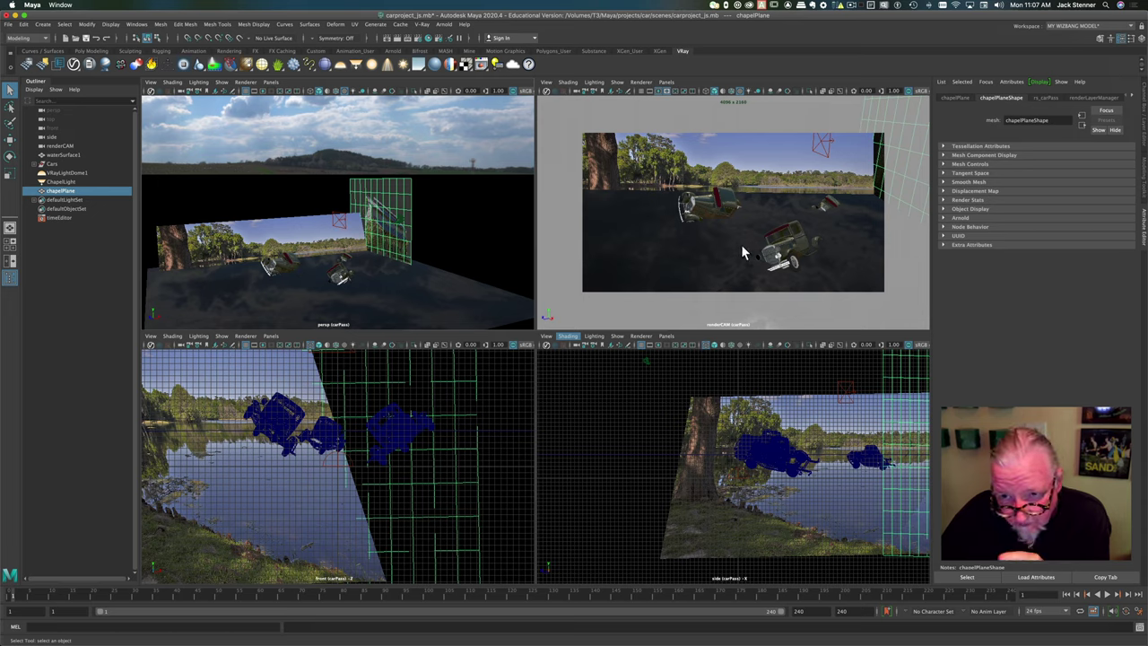
pyautogui.keyDown('alt'); pyautogui.moveTo(419, 164); pyautogui.dragTo(422, 239); pyautogui.keyUp('alt')
pyautogui.scroll(-5, 419, 233)
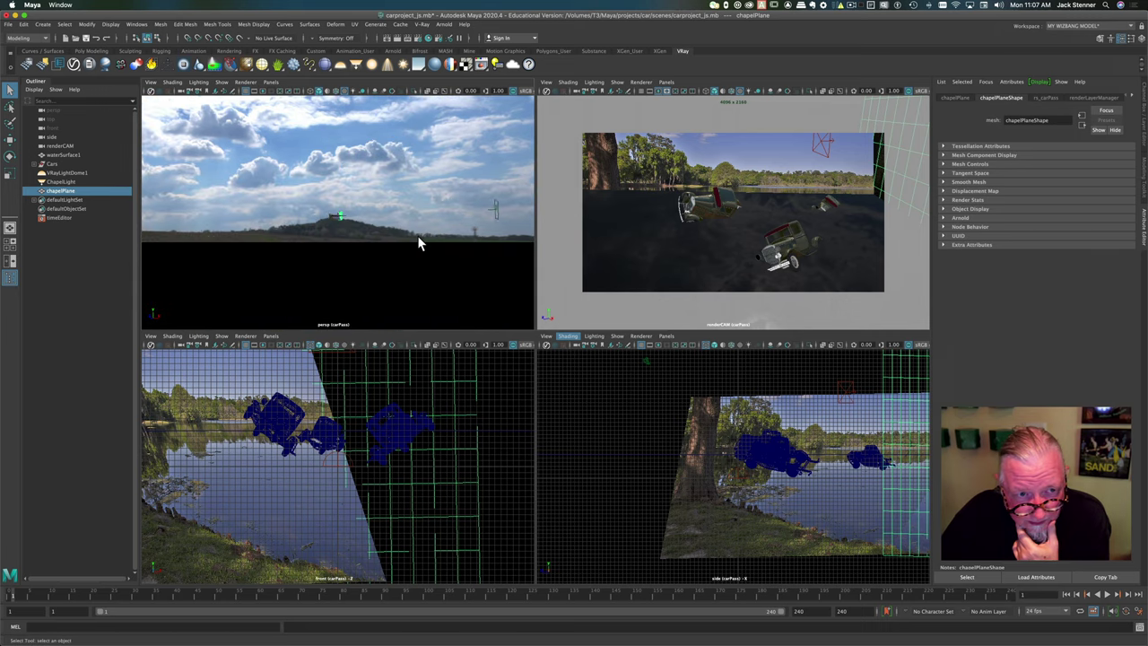
# - Select VRayLightDome1, then frame ChapelLight and orbit around the chapel building
pyautogui.click(68, 173)
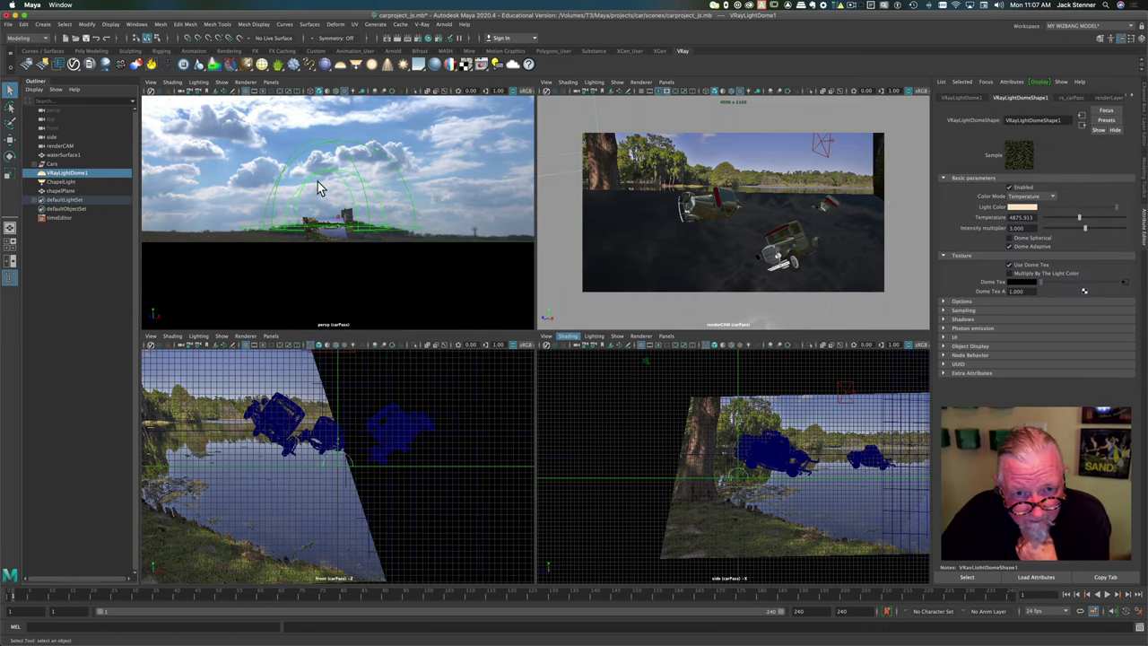
pyautogui.keyDown('alt'); pyautogui.moveTo(427, 271); pyautogui.dragTo(391, 255); pyautogui.keyUp('alt')
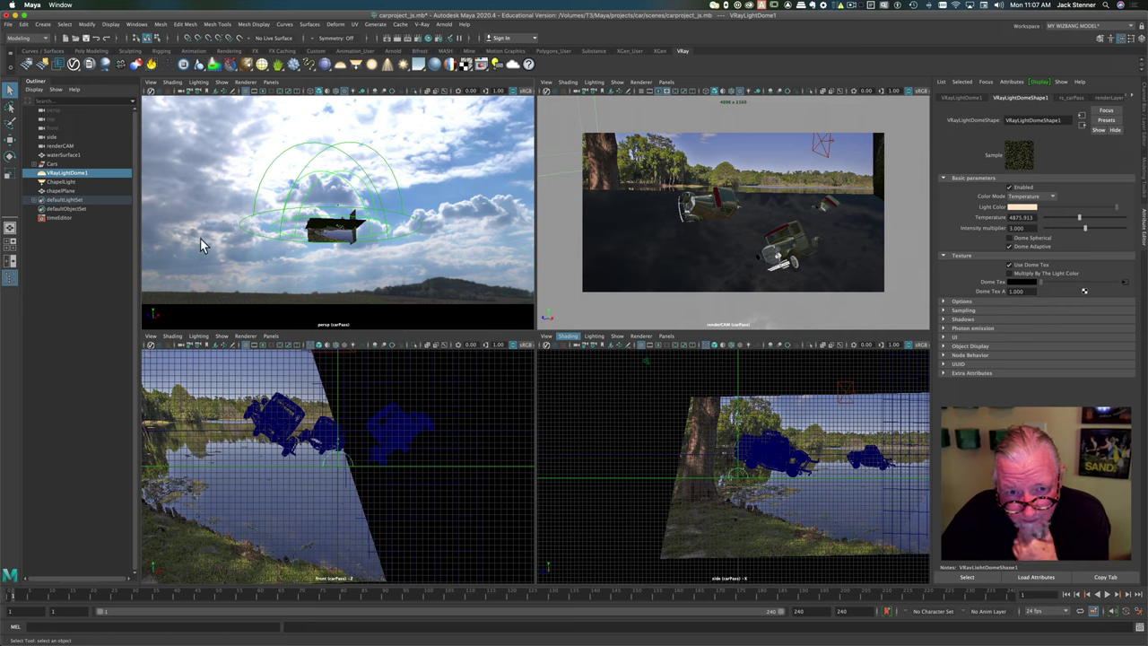
pyautogui.click(61, 181)
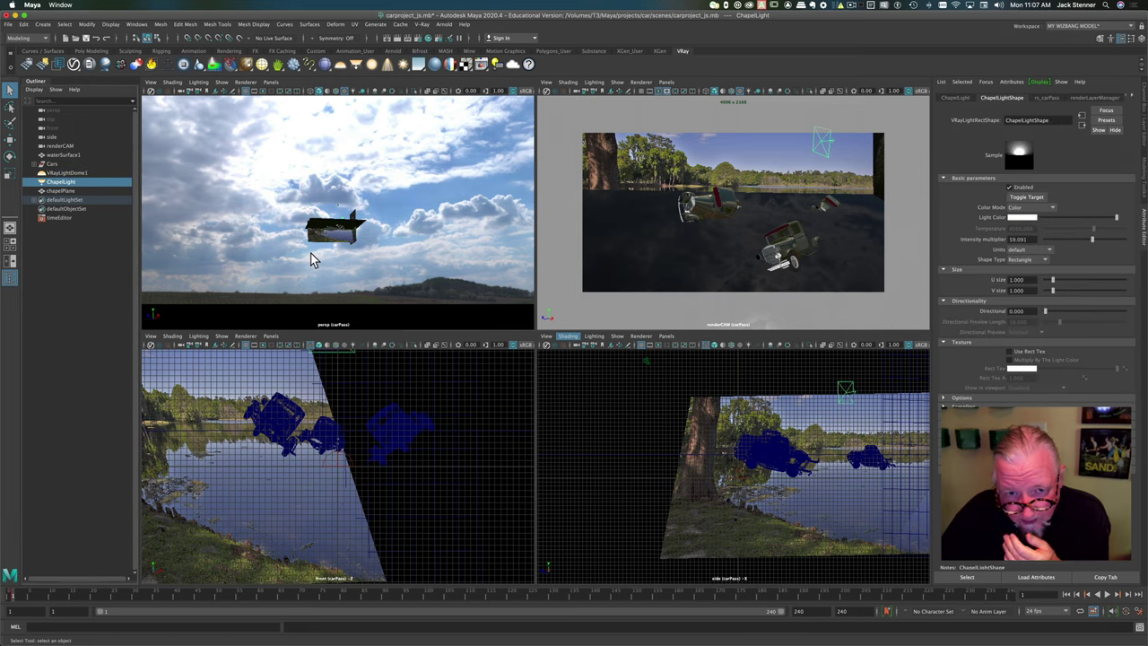
pyautogui.press('f')
pyautogui.moveTo(345, 296)
pyautogui.keyDown('alt'); pyautogui.mouseDown()
pyautogui.moveTo(425, 317)
pyautogui.moveTo(379, 287)
pyautogui.moveTo(336, 290)
pyautogui.mouseUp(); pyautogui.keyUp('alt')
pyautogui.scroll(-6, 392, 290)
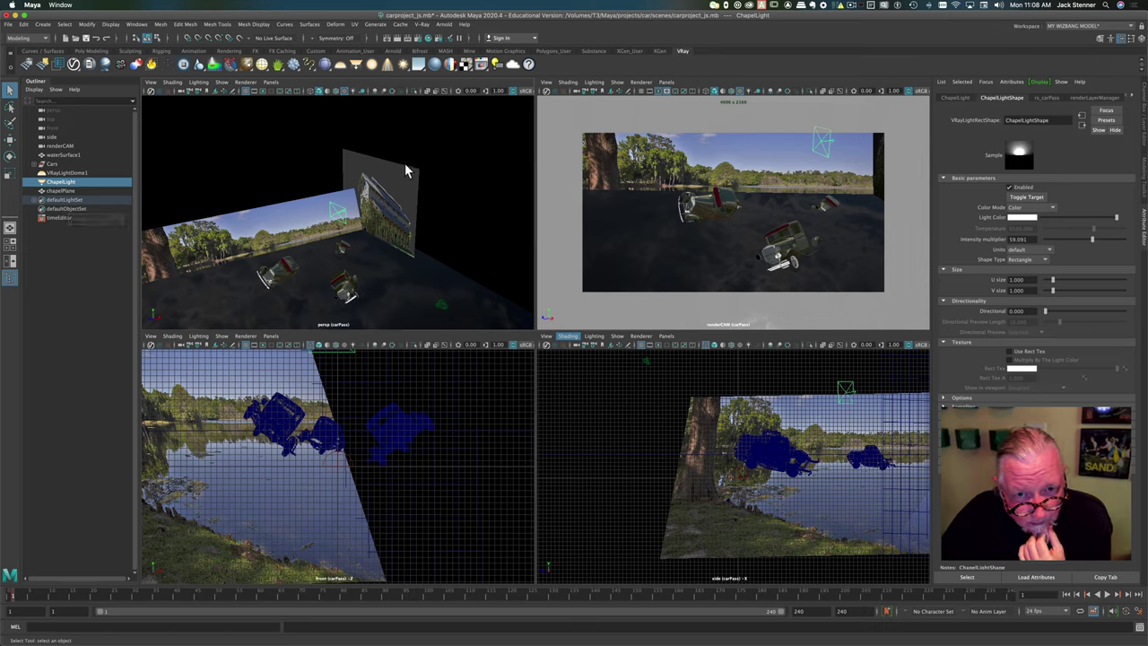
# - Review the Common multichannel EXR output and V-Ray sampler settings, keeping Bucket as the sampler
pyautogui.click(420, 41)
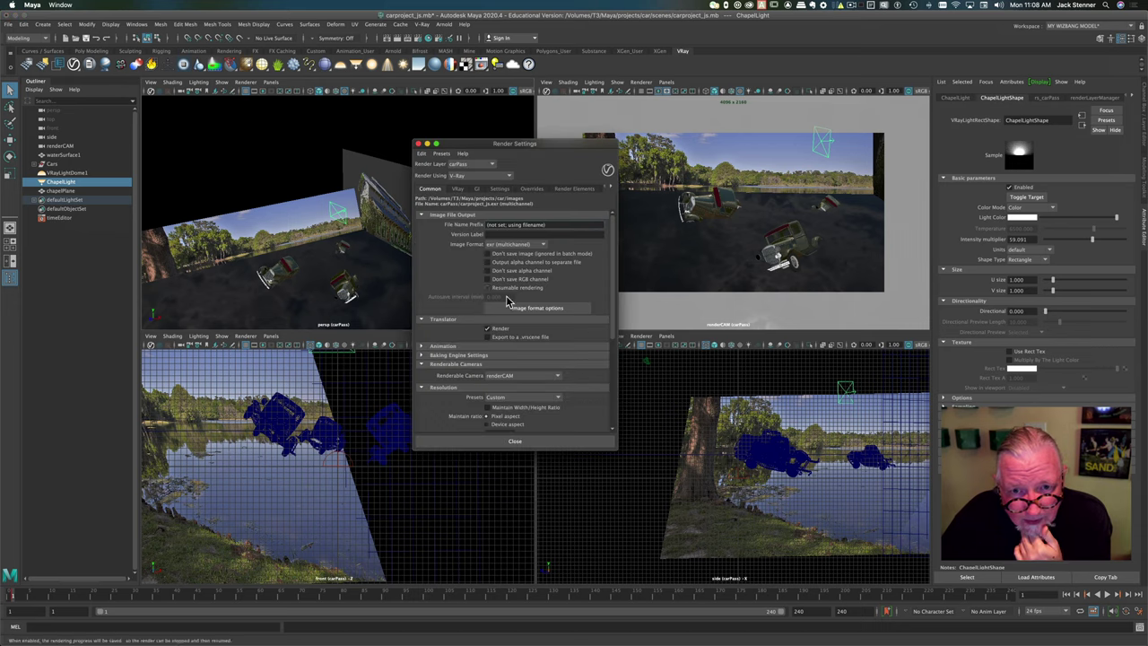
pyautogui.scroll(-1, 489, 398)
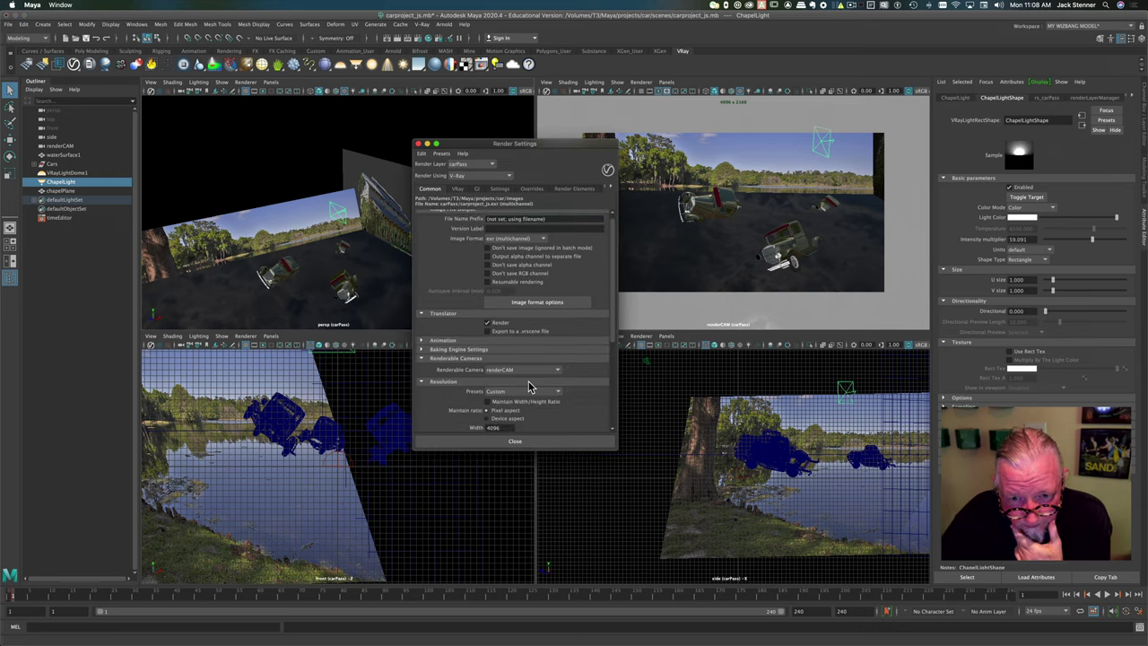
pyautogui.scroll(-5, 529, 387)
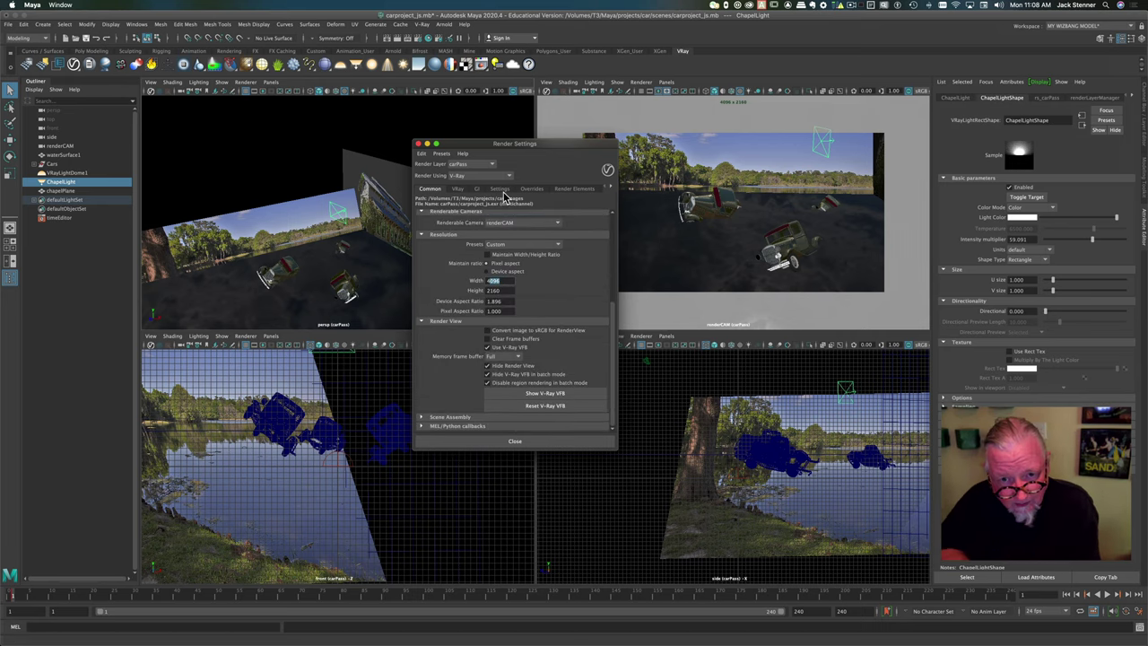
pyautogui.click(459, 189)
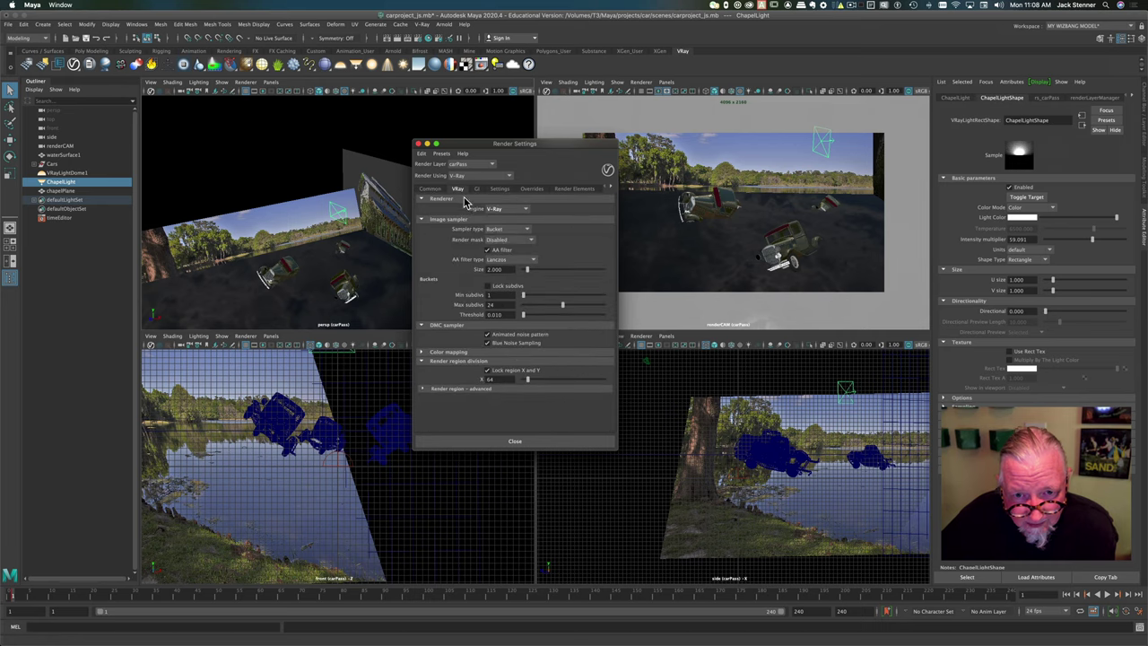
pyautogui.click(528, 232)
pyautogui.click(527, 232)
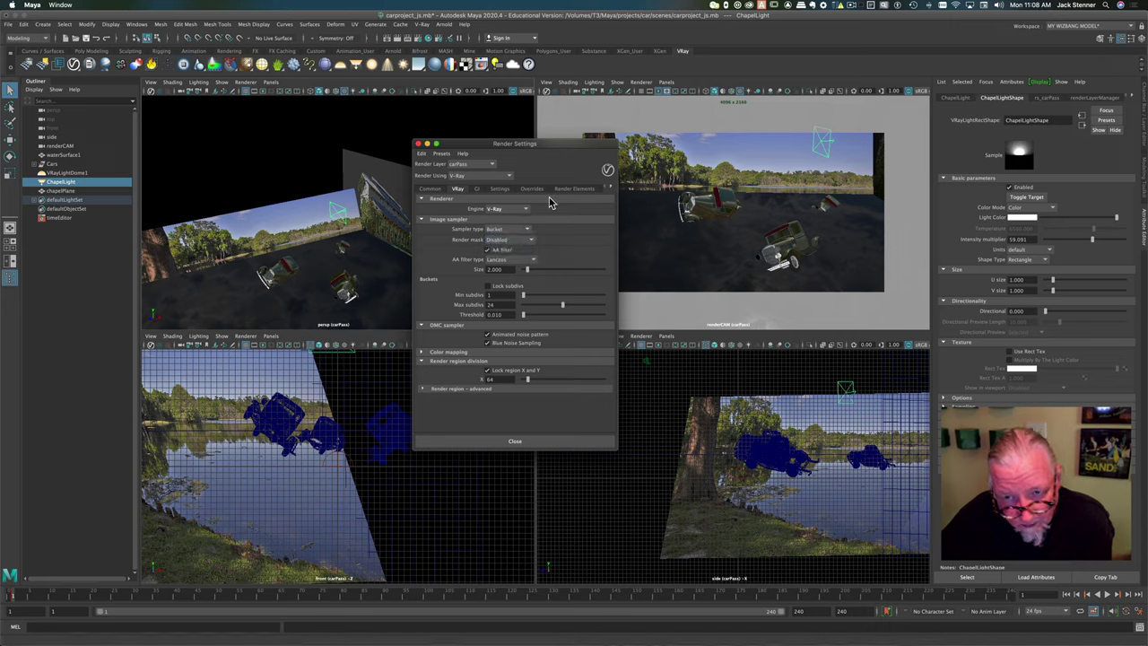
# - Check overrides and render elements, expanding vrayRE_Cryptomatte's Extra VRay Attributes before closing
pyautogui.click(530, 190)
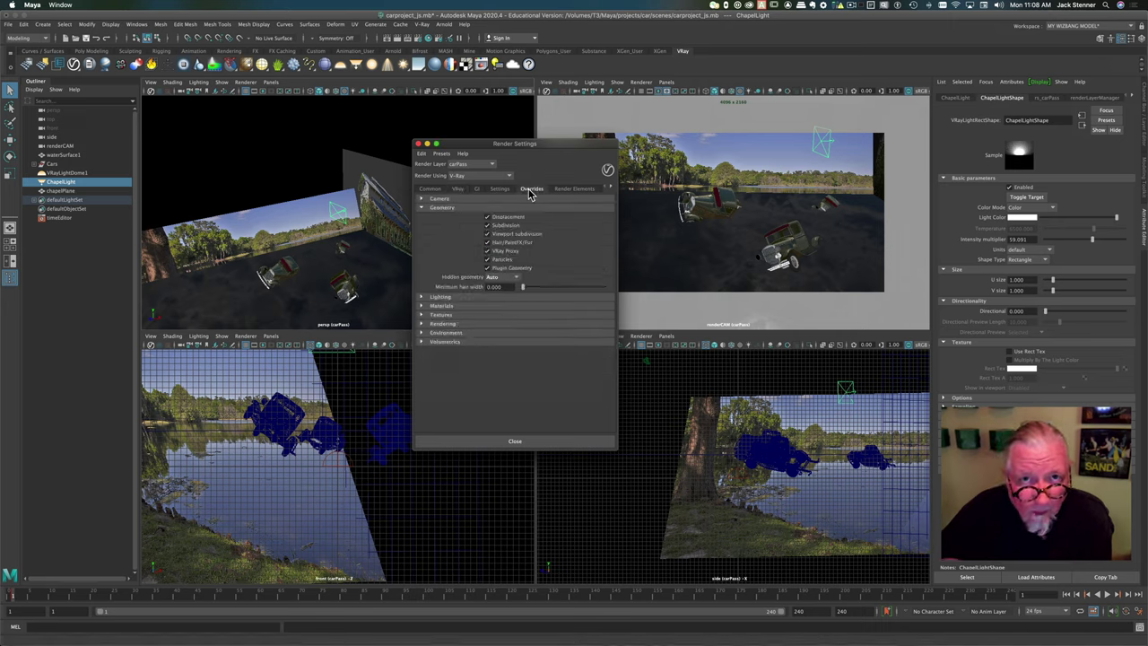
pyautogui.click(576, 191)
pyautogui.click(570, 309)
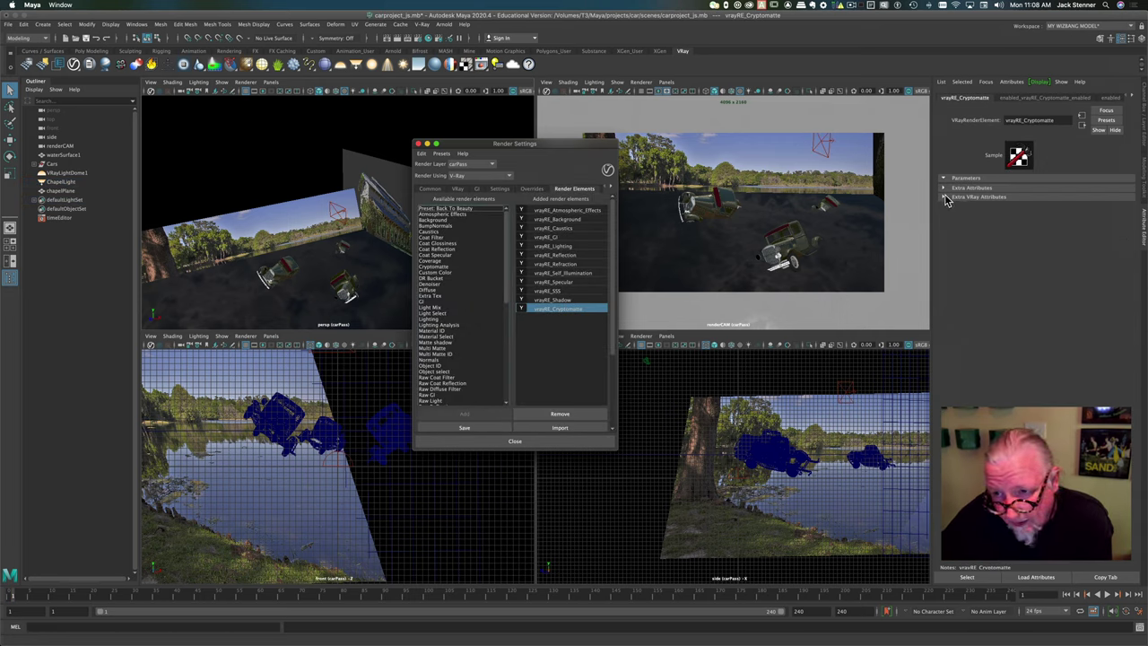
pyautogui.click(945, 197)
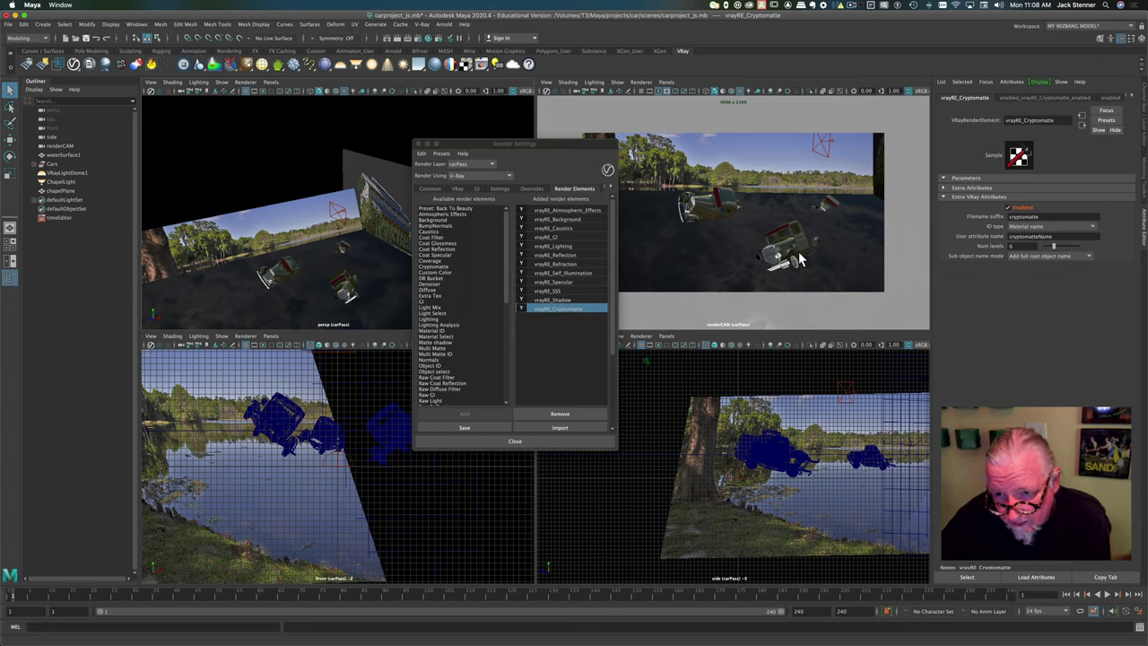
pyautogui.click(514, 442)
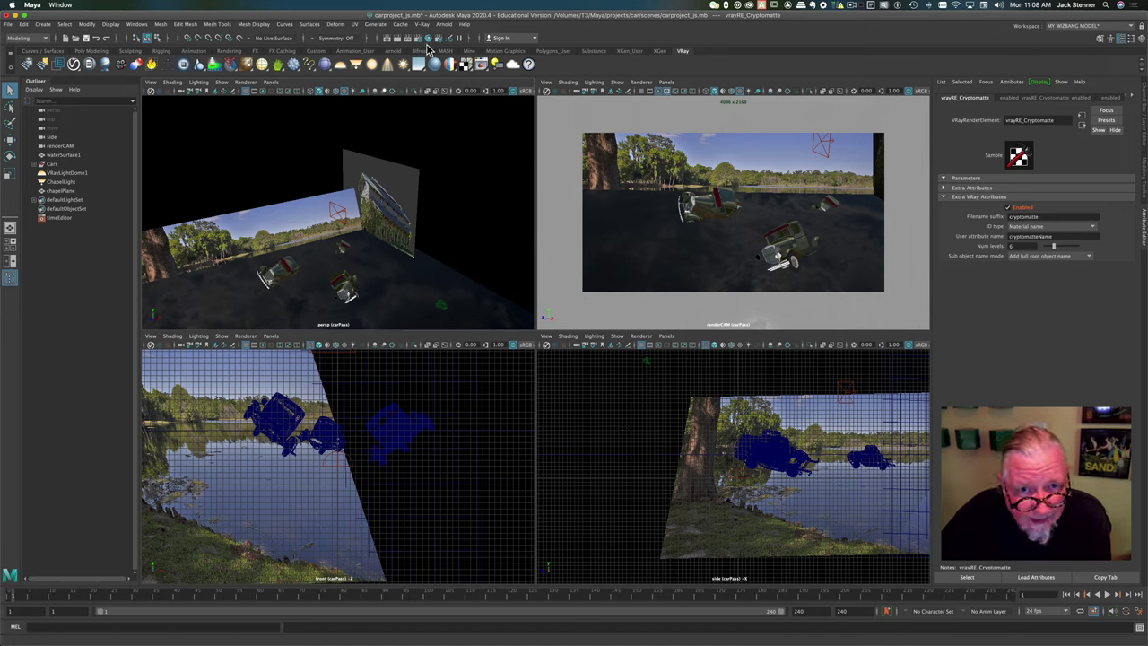
# - Bring the V-Ray Frame Buffer forward and view the render's Alpha channel
pyautogui.click(63, 5)
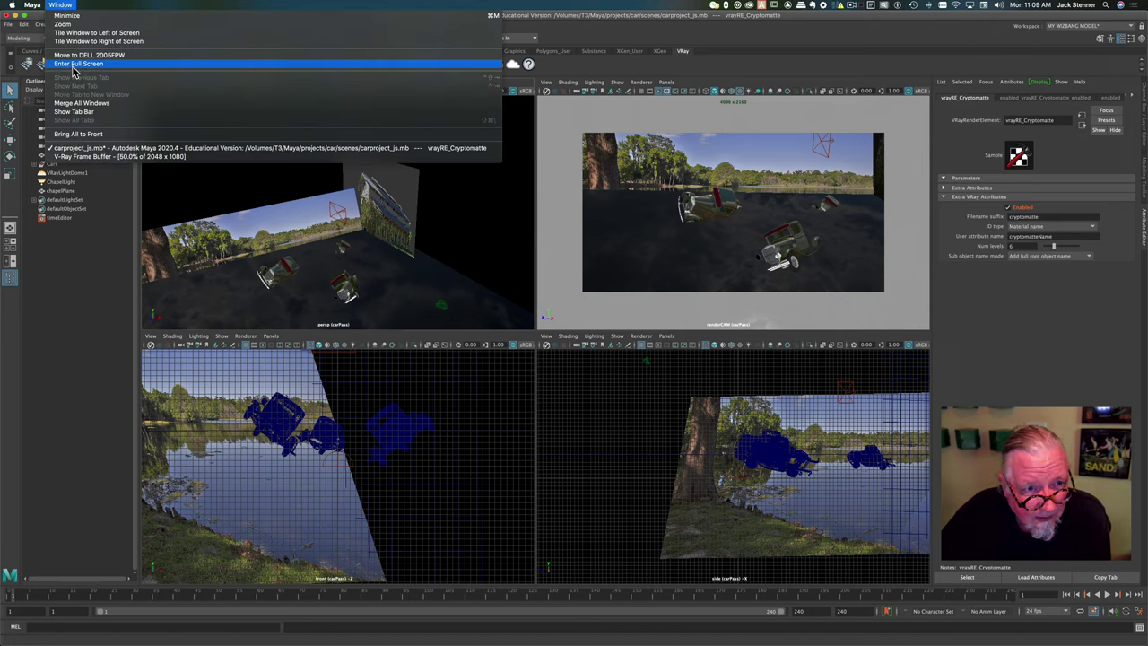
pyautogui.click(83, 157)
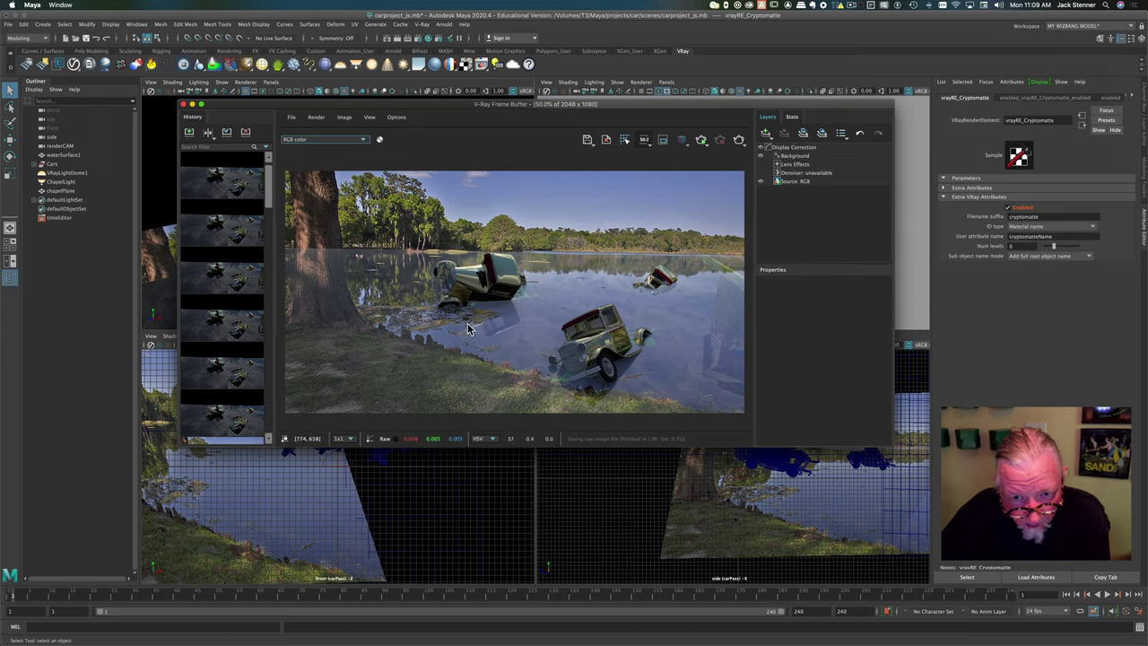
pyautogui.click(355, 142)
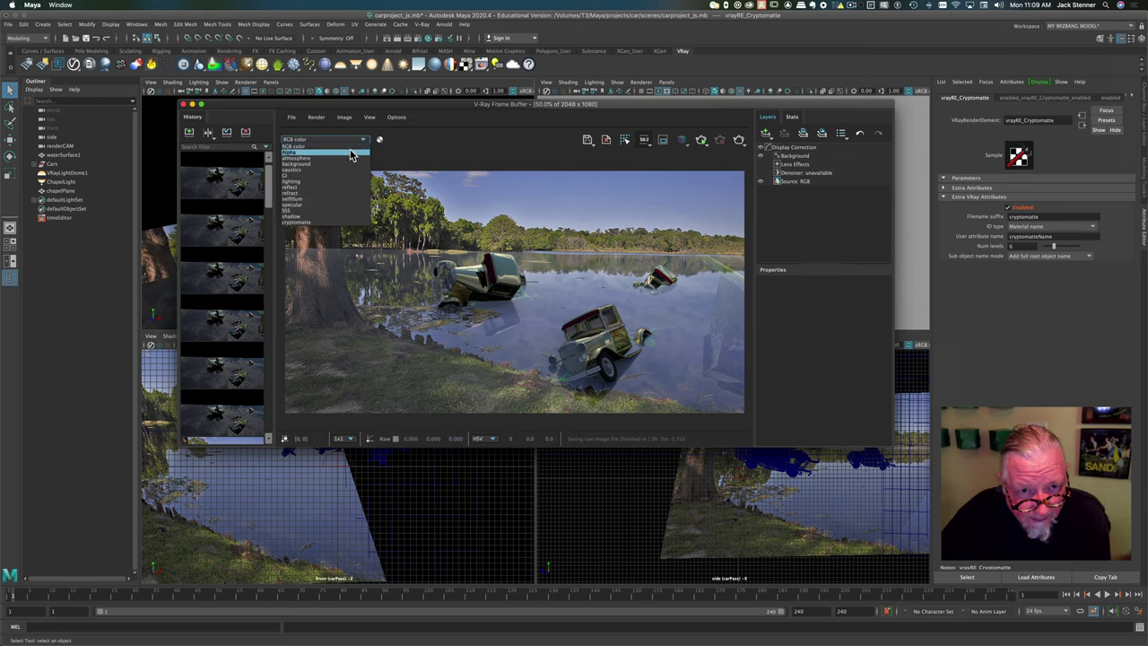
pyautogui.click(353, 153)
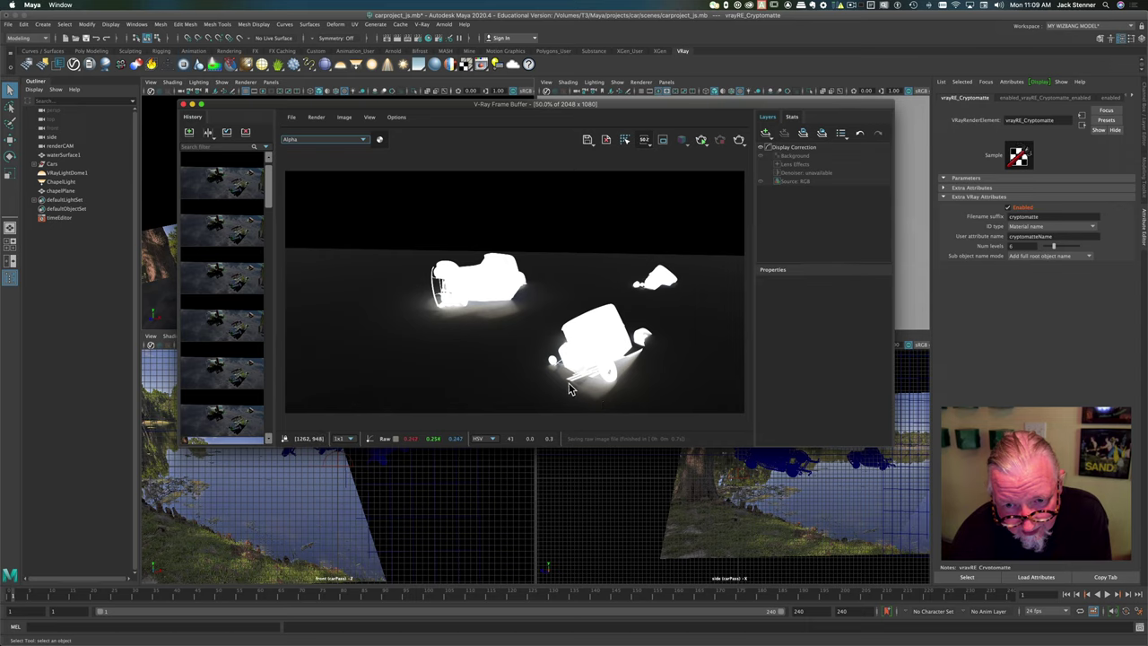
# - View the GI, reflect and cryptomatte channels in turn, then return to RGB color
pyautogui.click(336, 139)
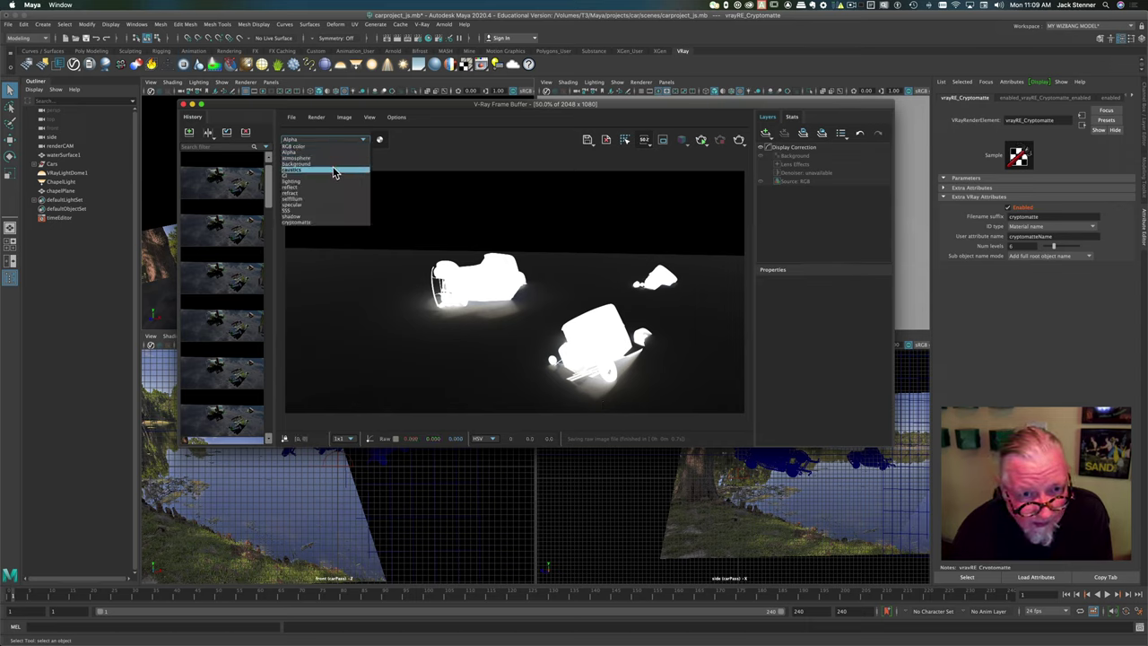
pyautogui.click(334, 176)
pyautogui.click(330, 140)
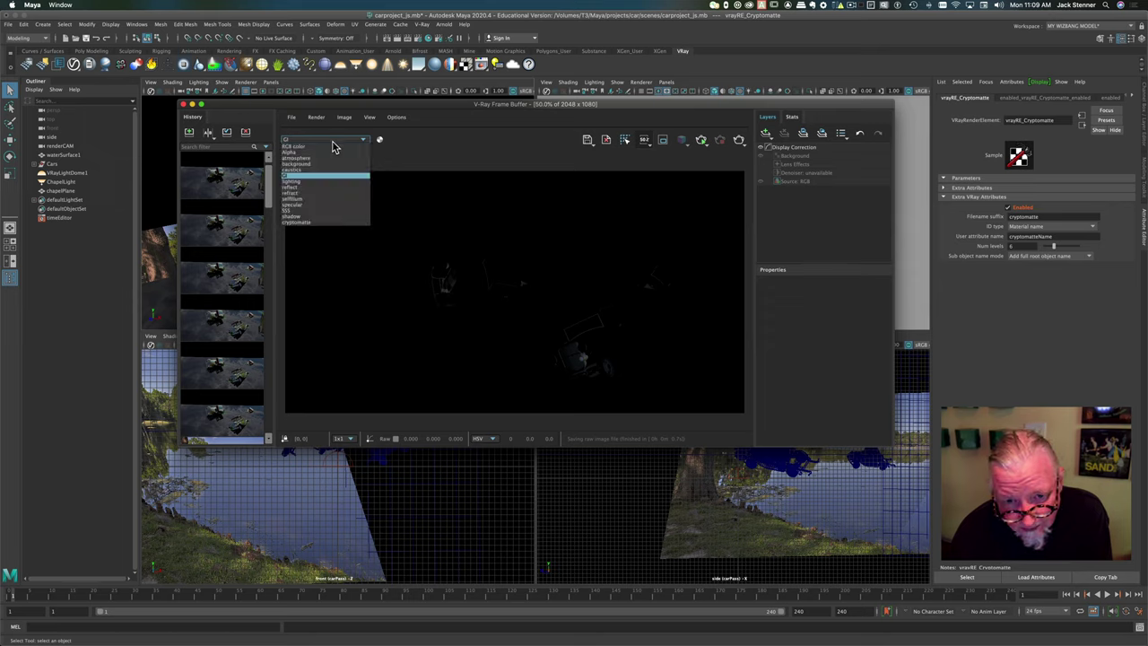
pyautogui.click(325, 191)
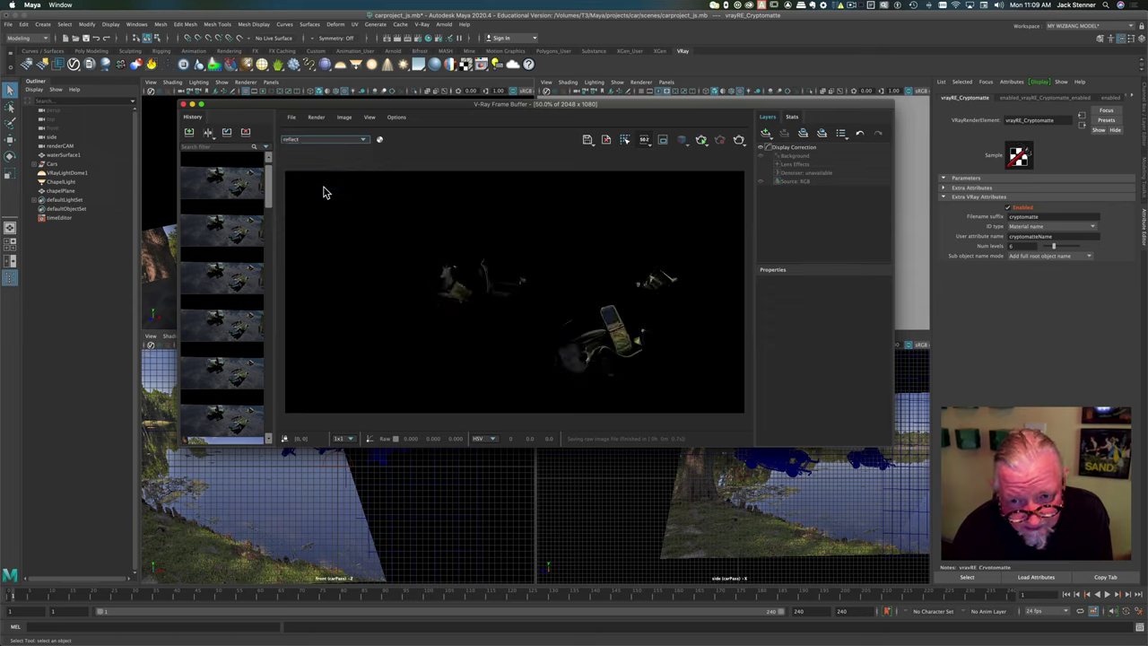
pyautogui.click(330, 142)
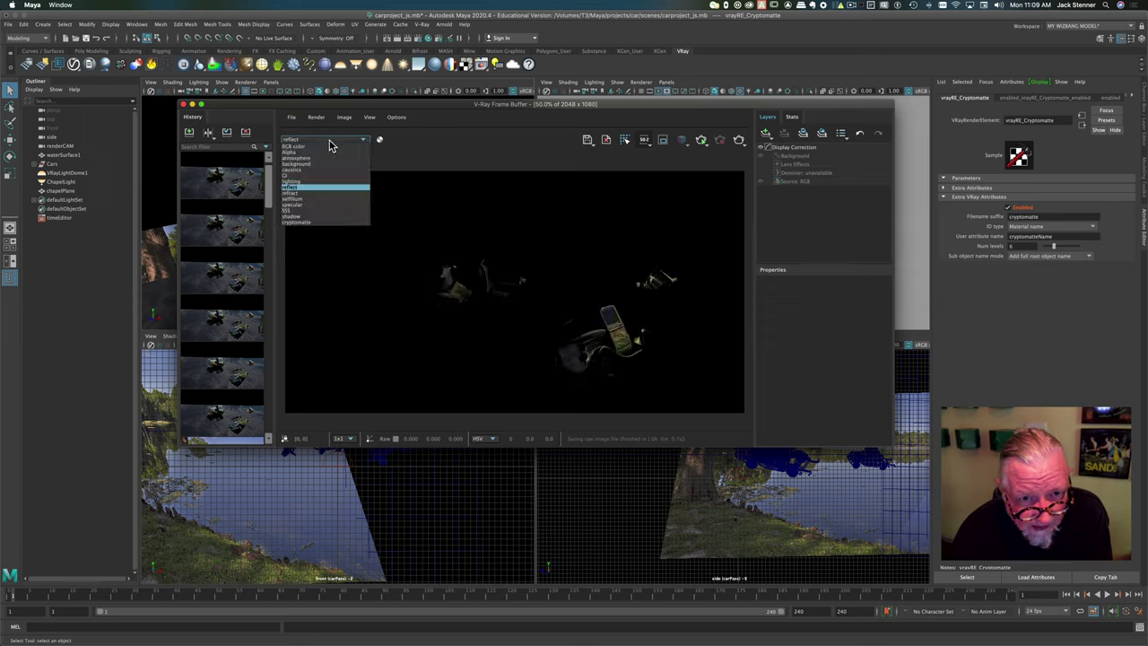
pyautogui.click(335, 221)
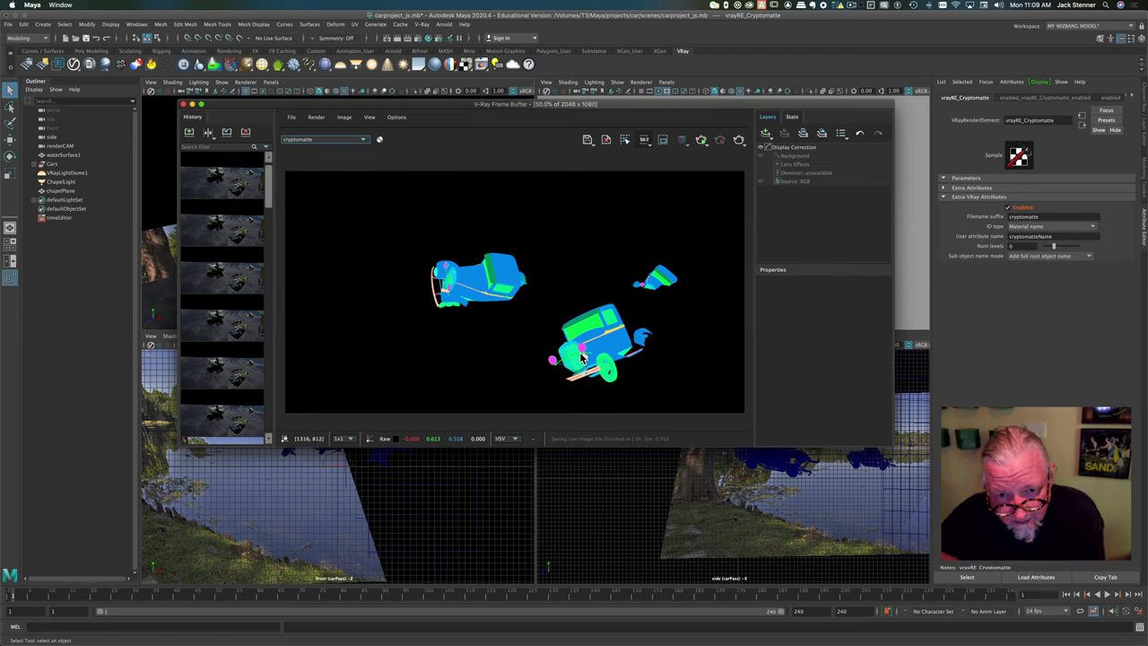
pyautogui.click(358, 140)
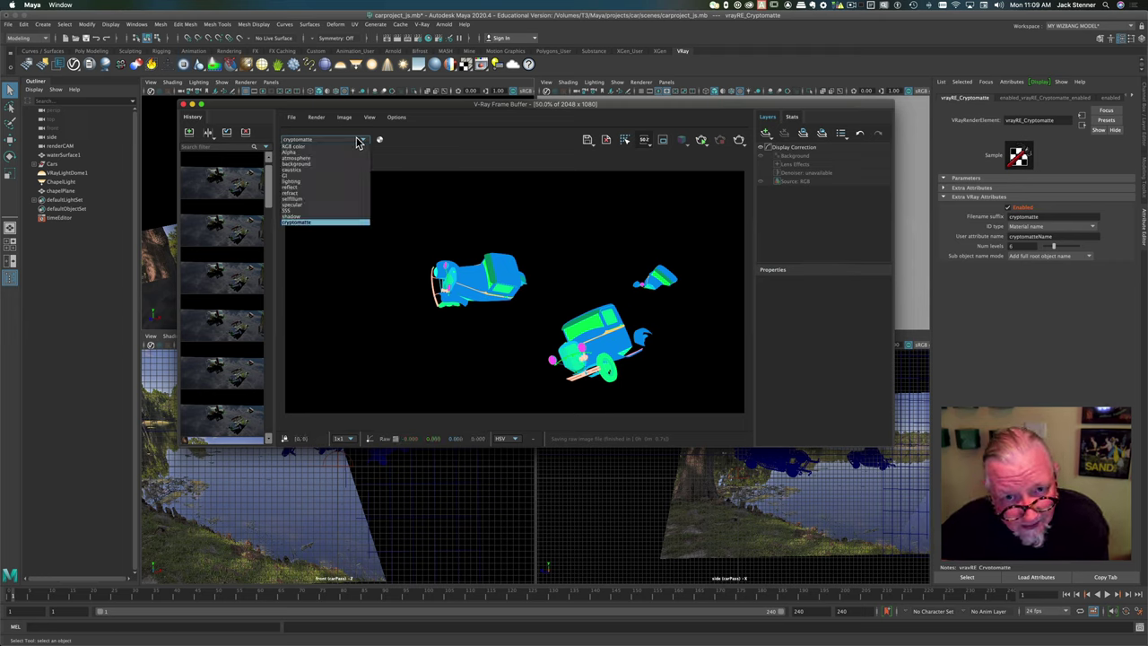
pyautogui.click(357, 147)
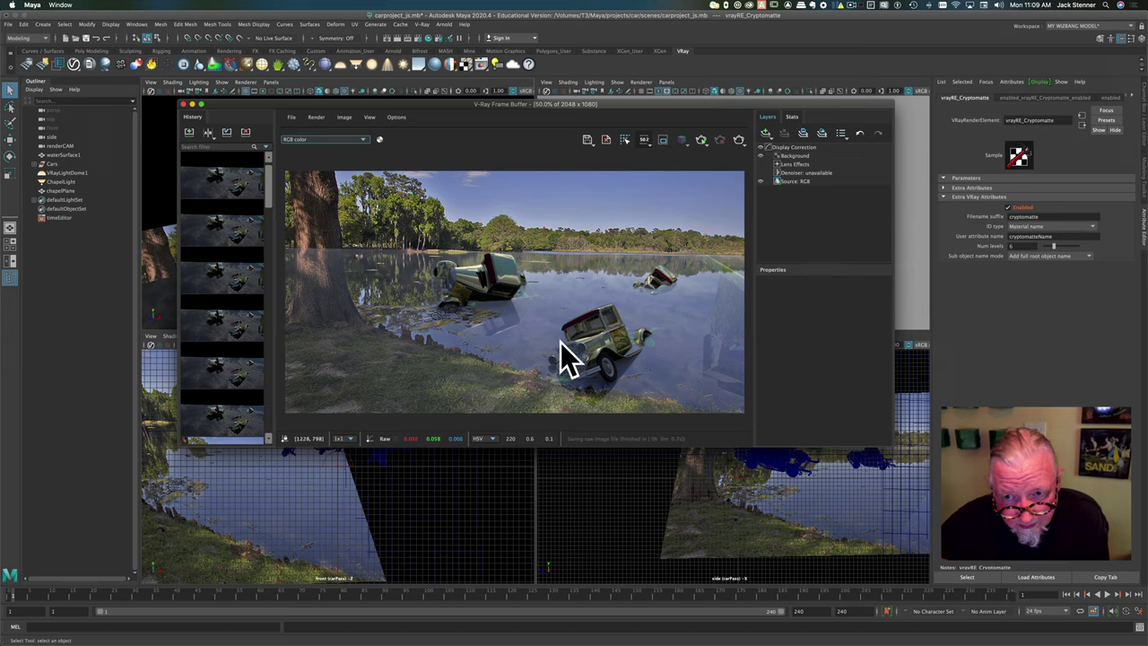
# - Add a Background layer, toggle the lake plate on and off to compare, then close the frame buffer
pyautogui.click(767, 134)
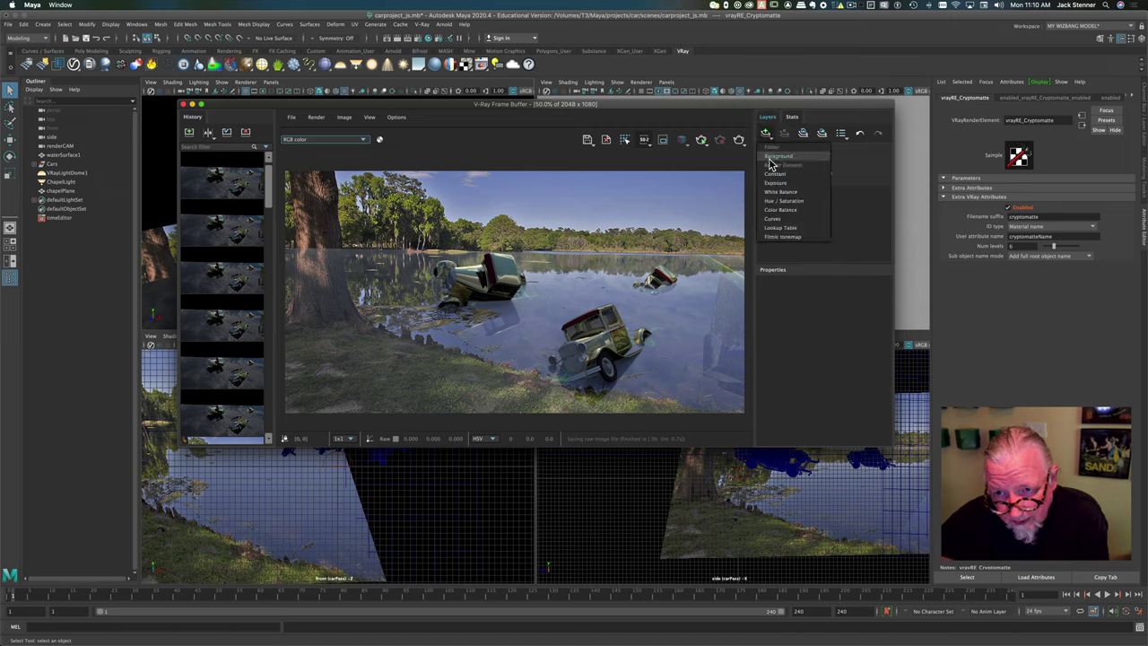
pyautogui.click(771, 157)
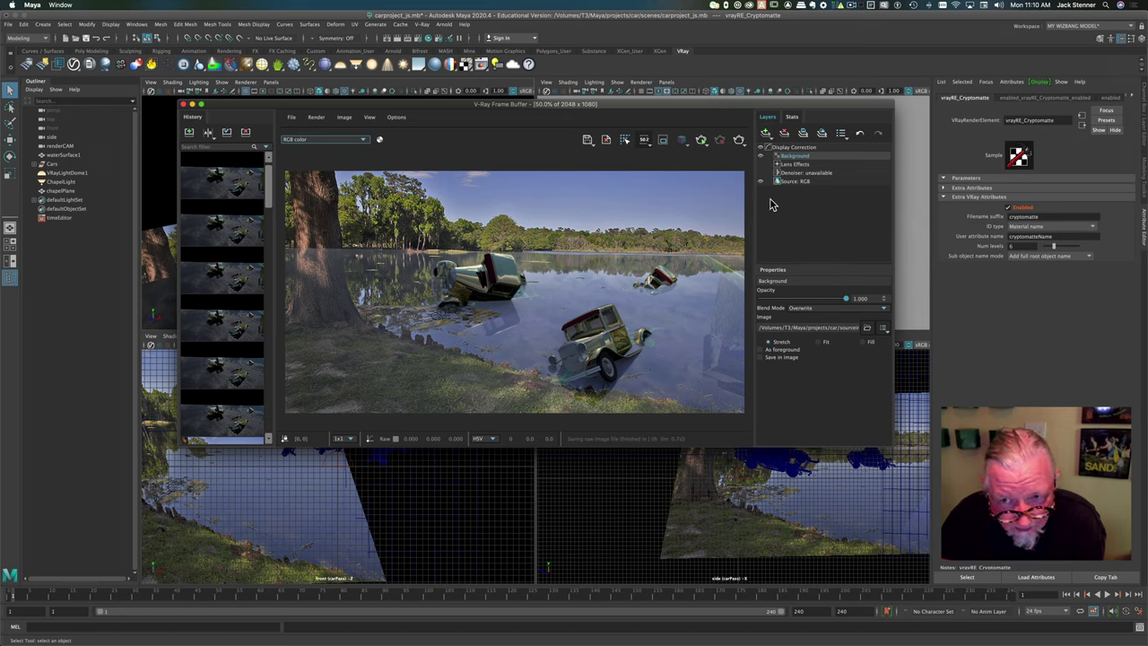
pyautogui.click(761, 157)
pyautogui.click(761, 157)
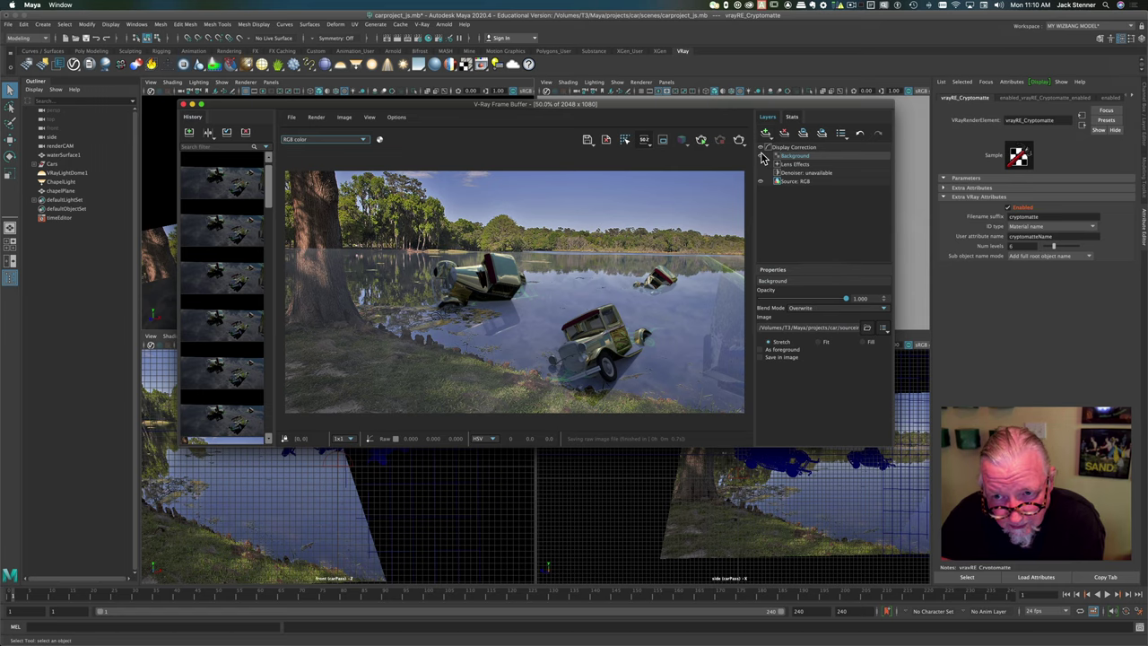
pyautogui.click(761, 157)
pyautogui.click(761, 157)
pyautogui.click(762, 157)
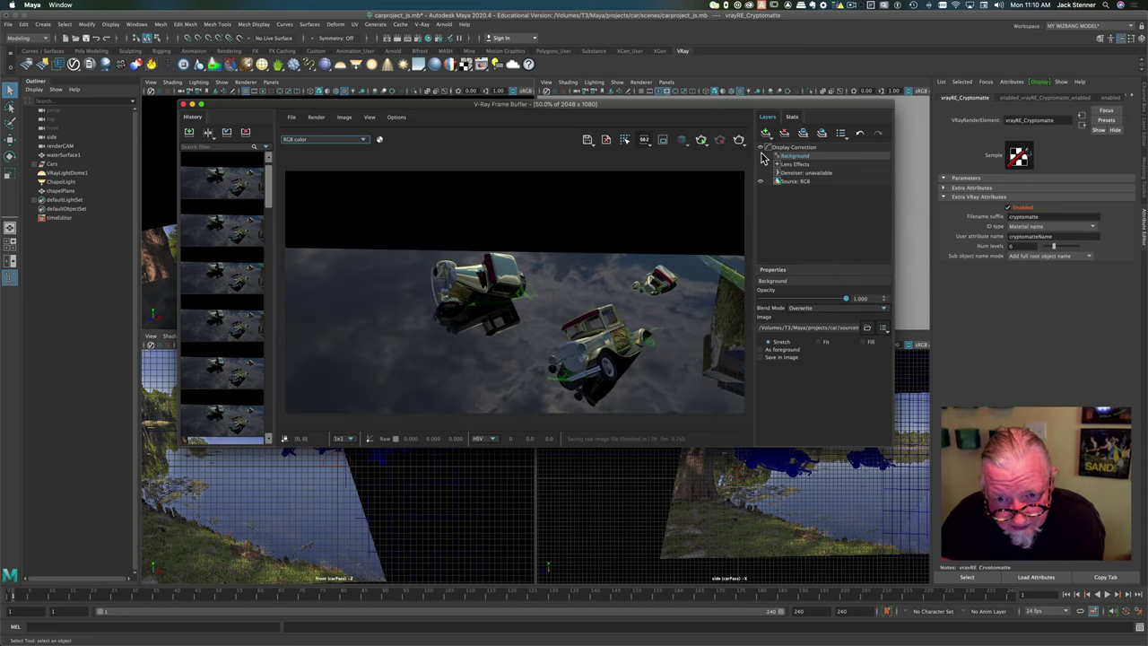
pyautogui.click(761, 157)
pyautogui.click(762, 157)
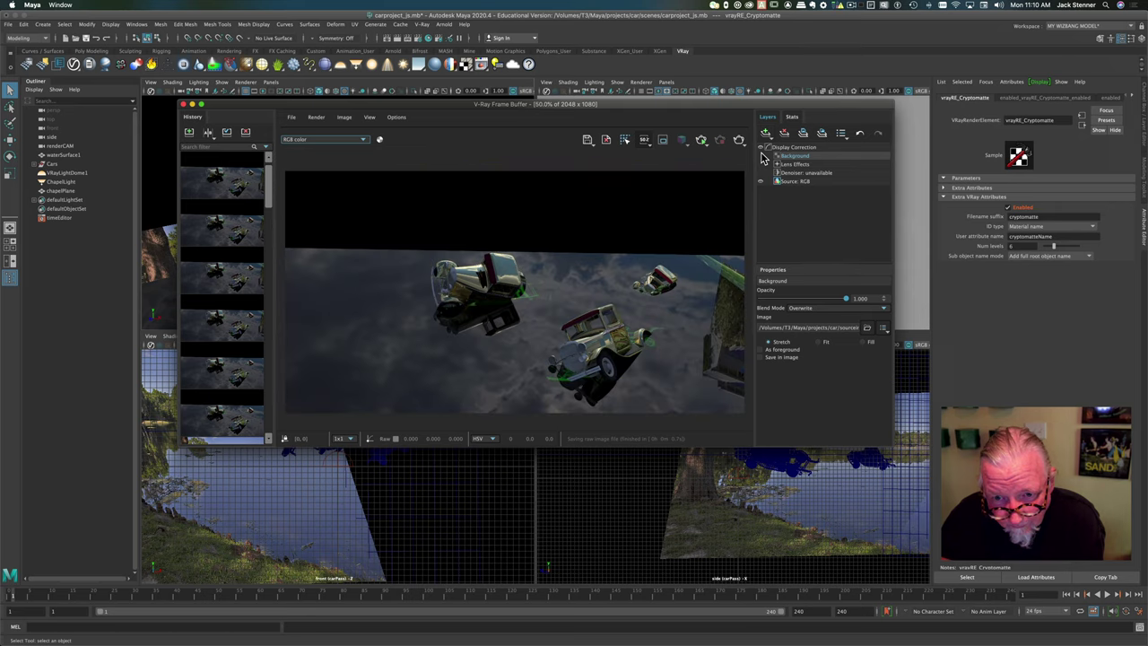
pyautogui.click(761, 157)
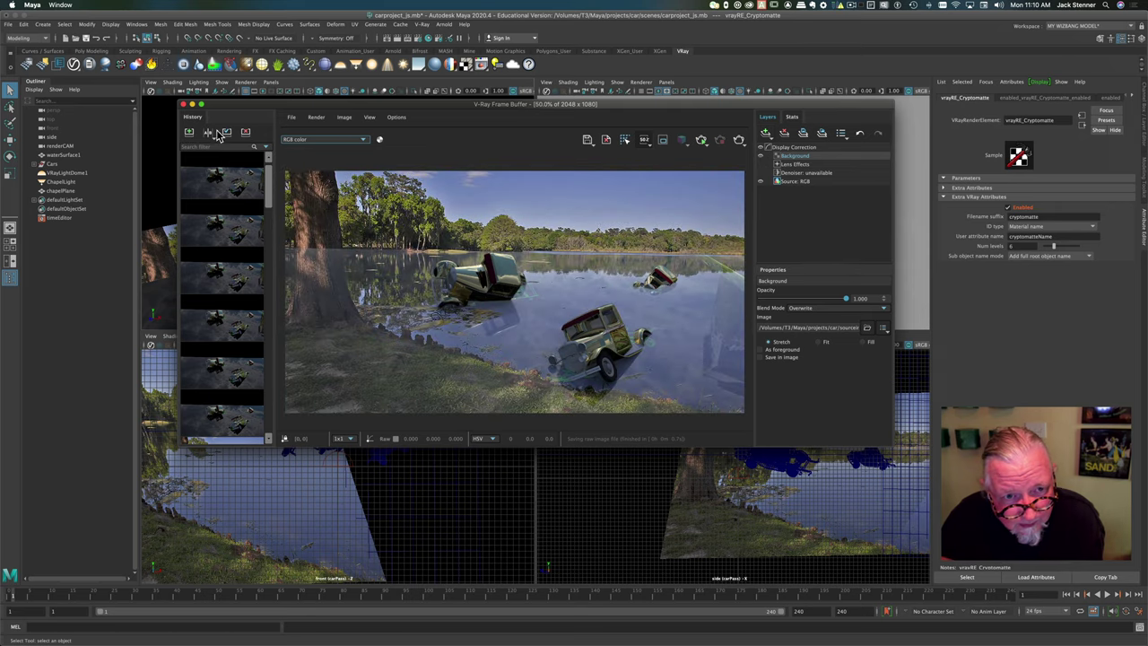
pyautogui.click(190, 104)
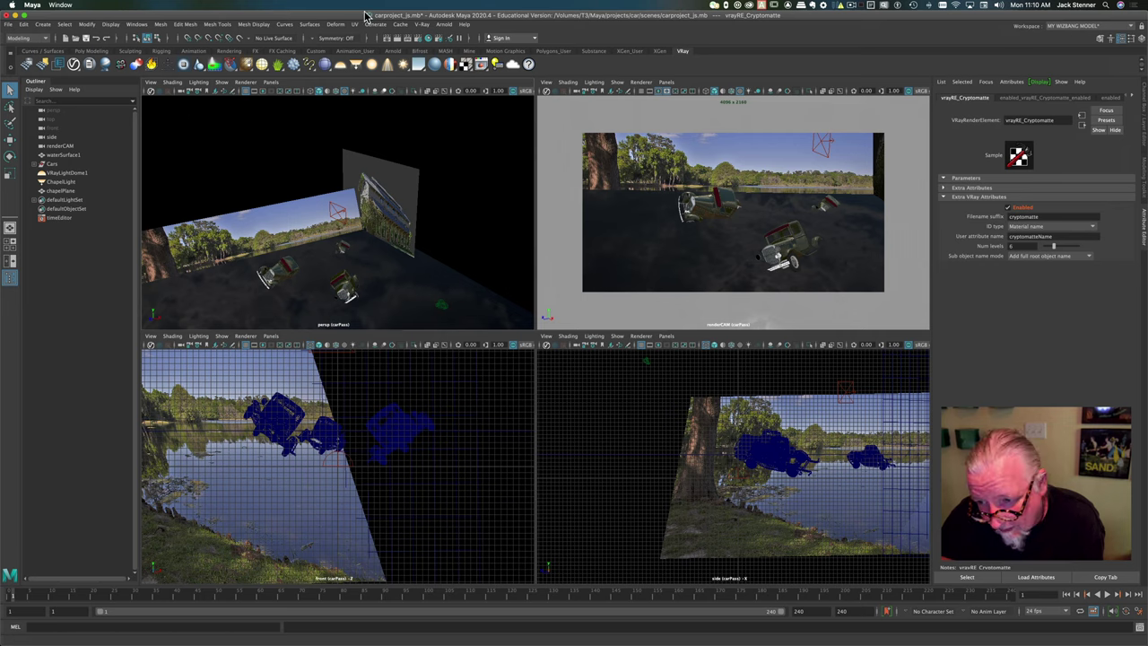
# - Switch to the Rendering menu set, look over the Render menu, and open the Maya menu
pyautogui.click(31, 38)
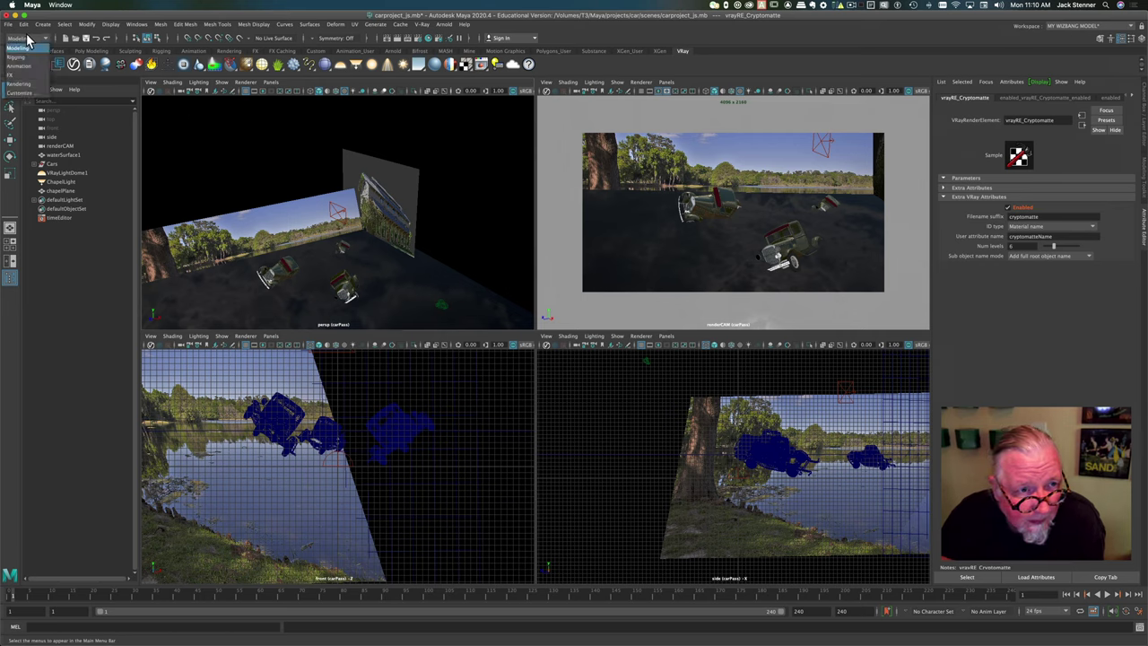
pyautogui.click(30, 87)
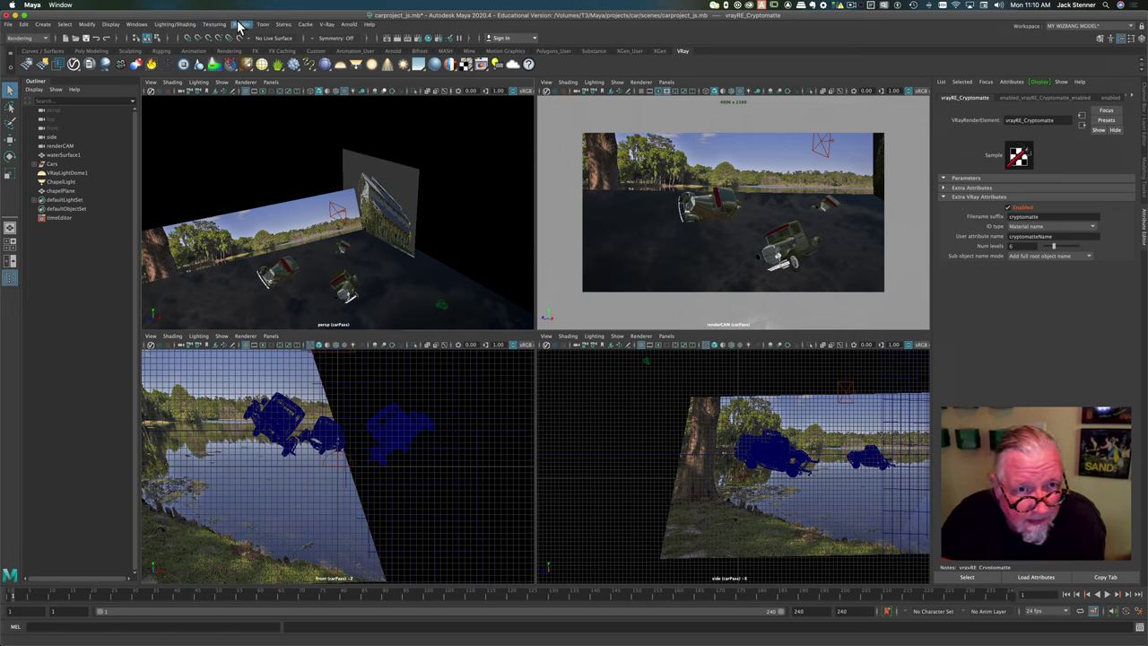
pyautogui.click(242, 23)
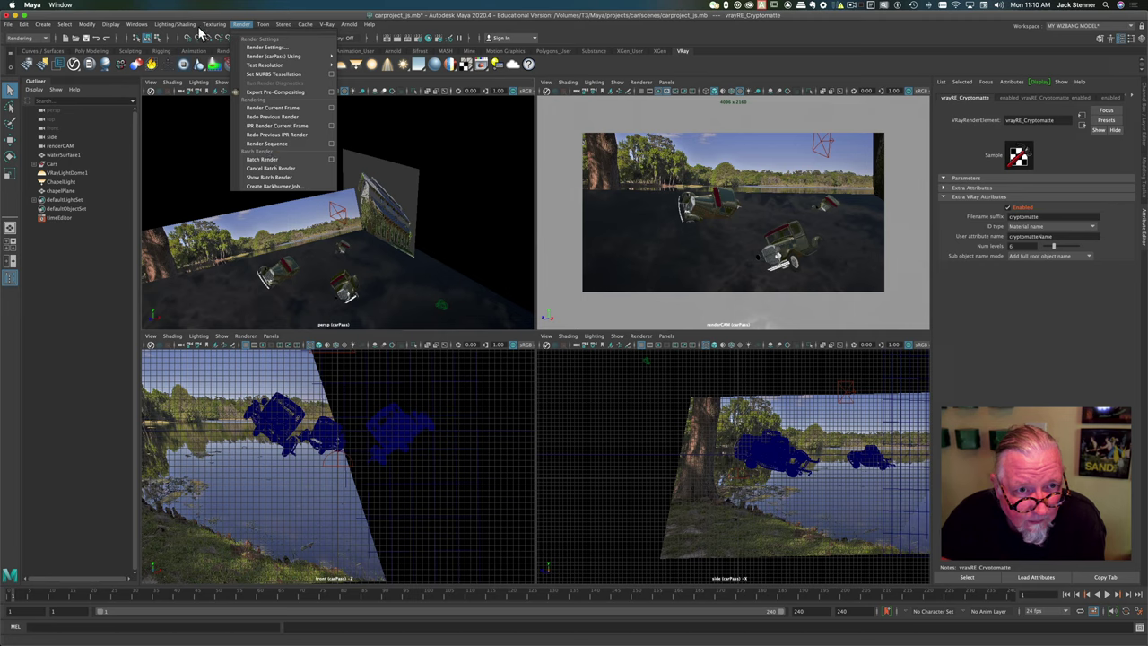
pyautogui.click(202, 16)
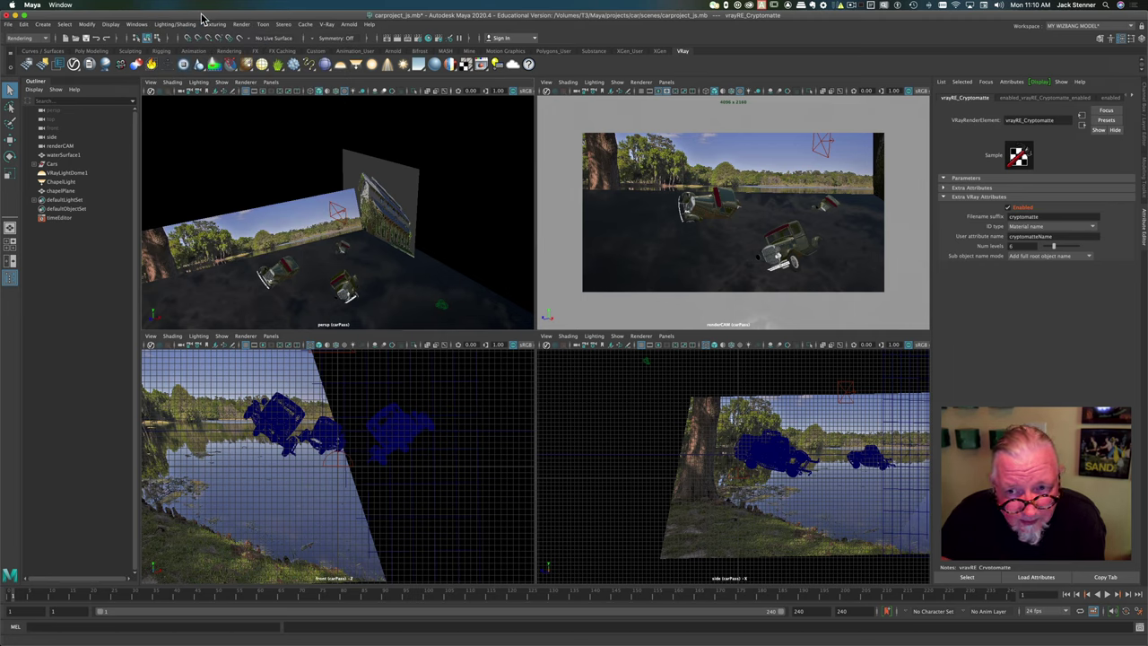
pyautogui.click(34, 6)
# - Quit Maya without saving carproject_js.mb, then bring Finder to the front
pyautogui.click(40, 103)
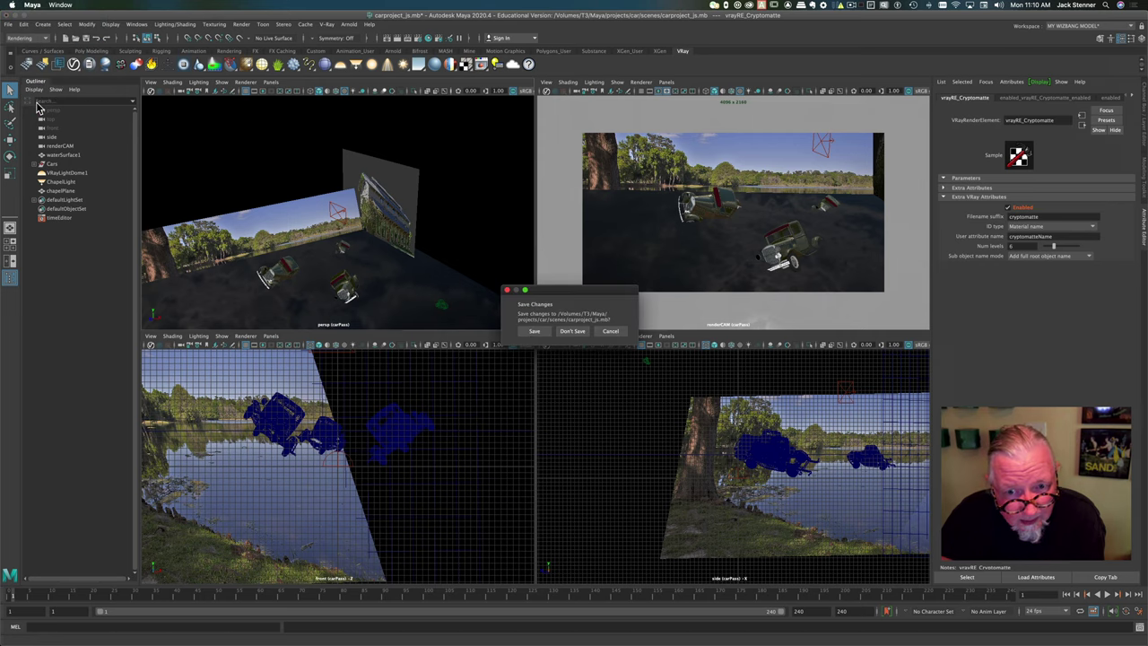
pyautogui.click(567, 331)
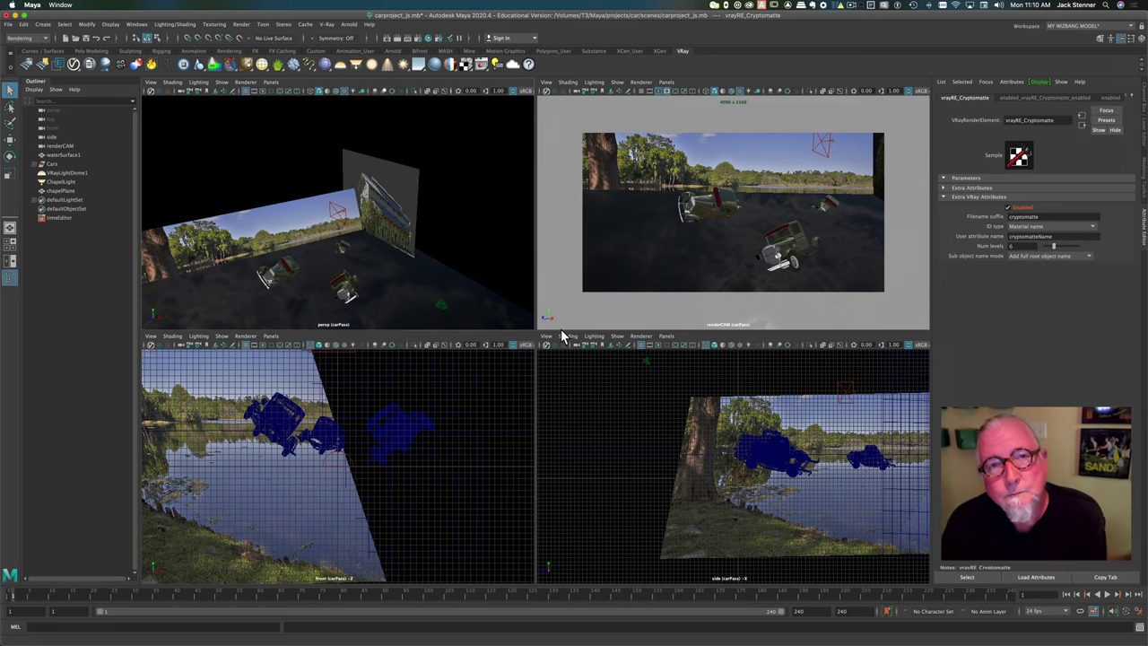
pyautogui.press('super+Tab')
pyautogui.click(613, 338)
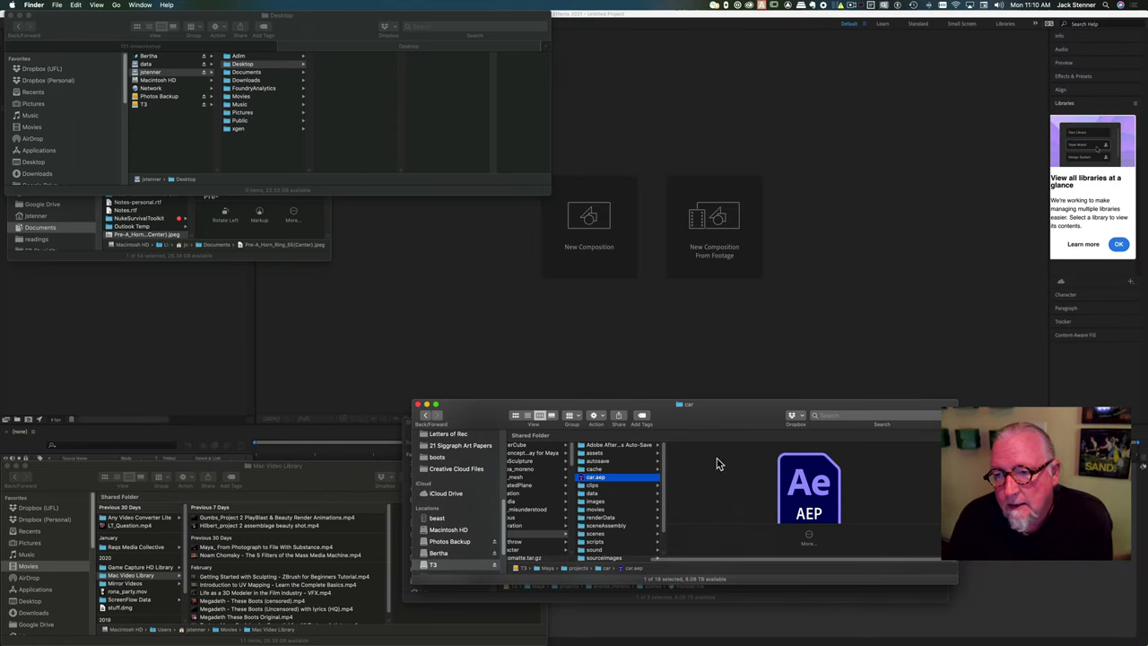
# - Select carproject_js.exr in car/images/carPass, then bring After Effects forward
pyautogui.click(591, 500)
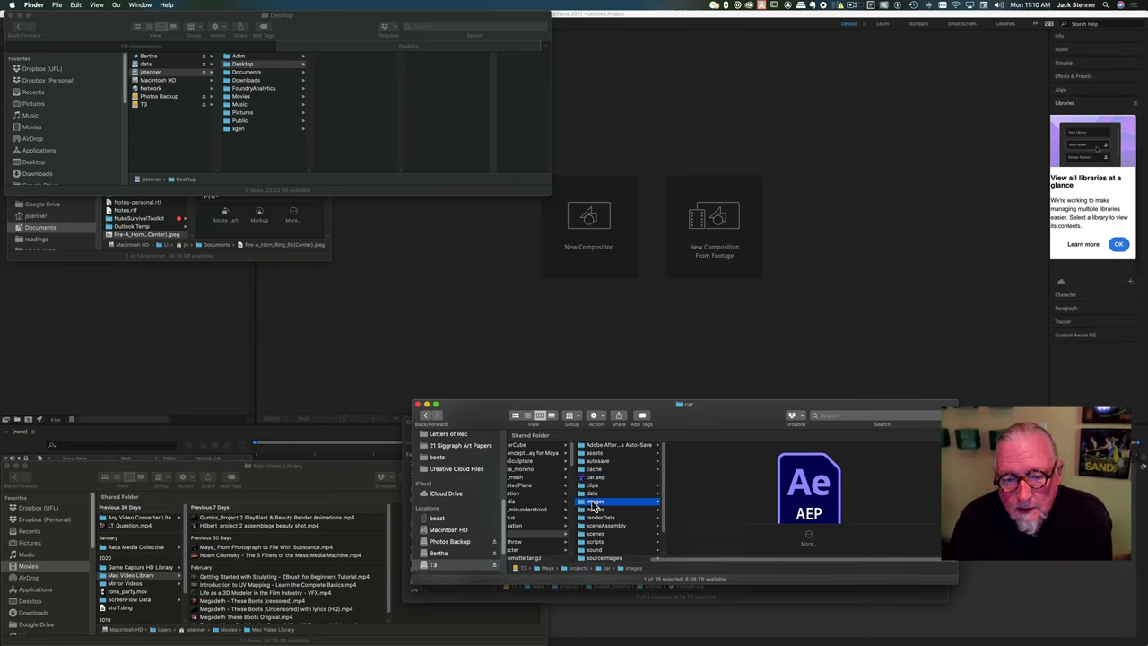
pyautogui.click(686, 446)
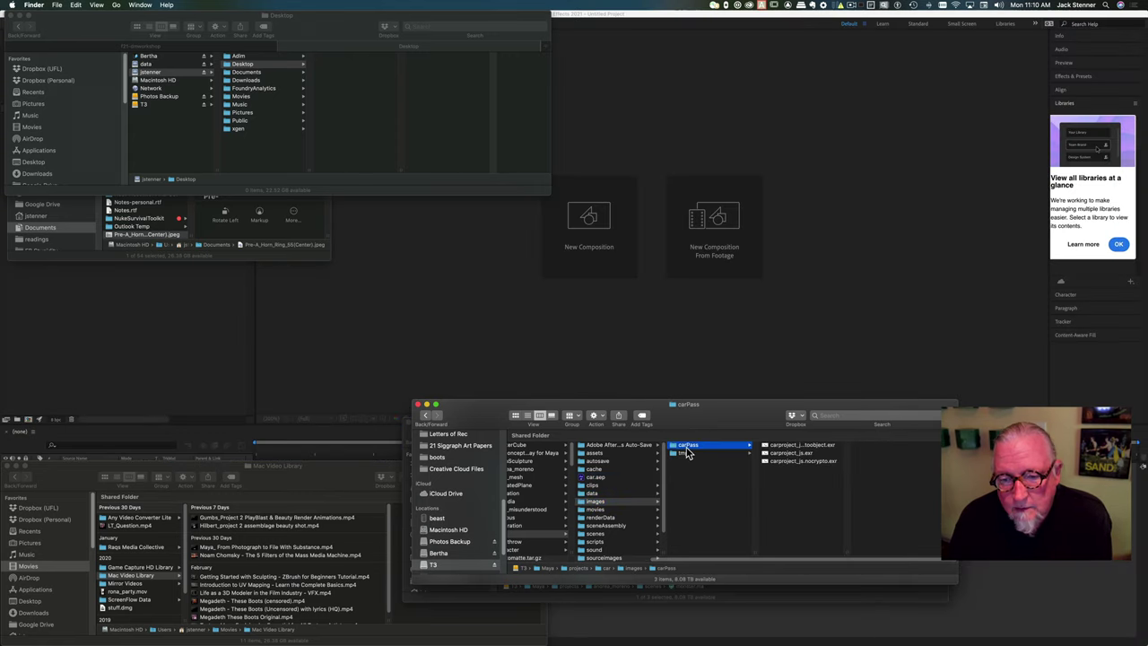
pyautogui.click(795, 452)
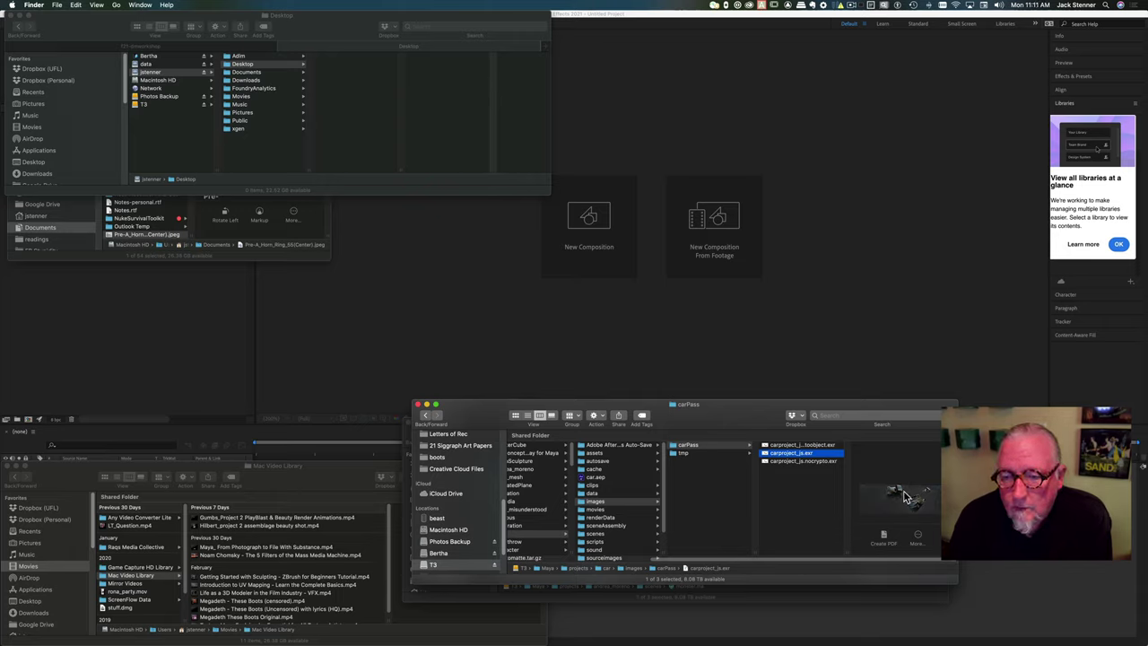
pyautogui.click(606, 18)
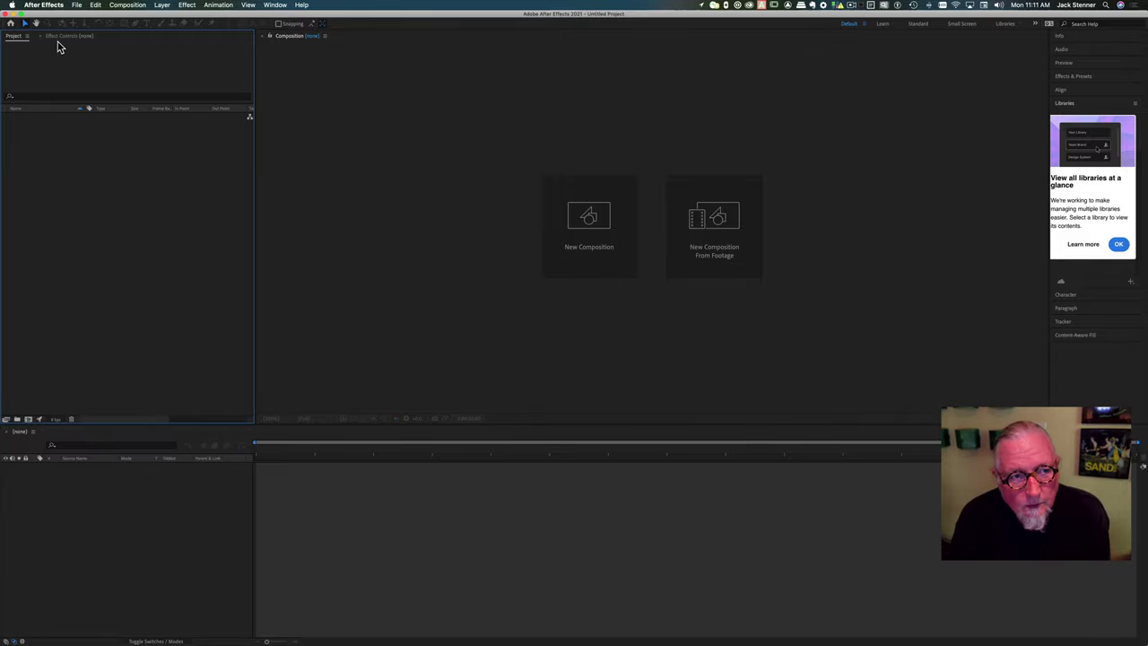
# - Choose File > Import > File and select carproject_js.exr in car/images/carPass
pyautogui.click(77, 6)
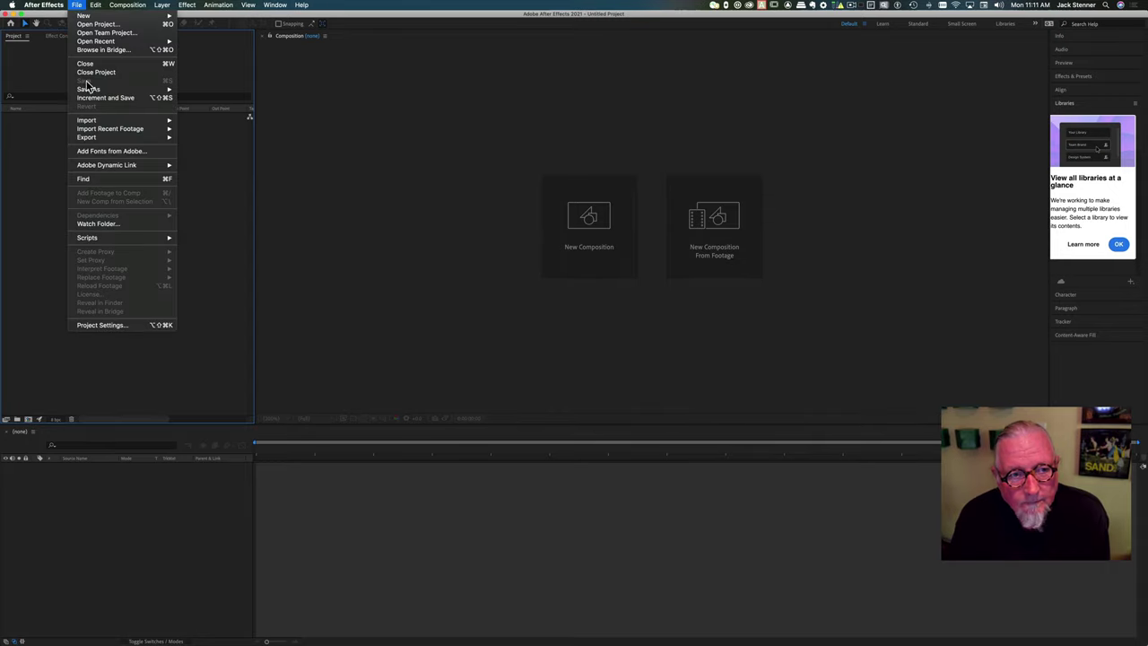
pyautogui.moveTo(95, 124)
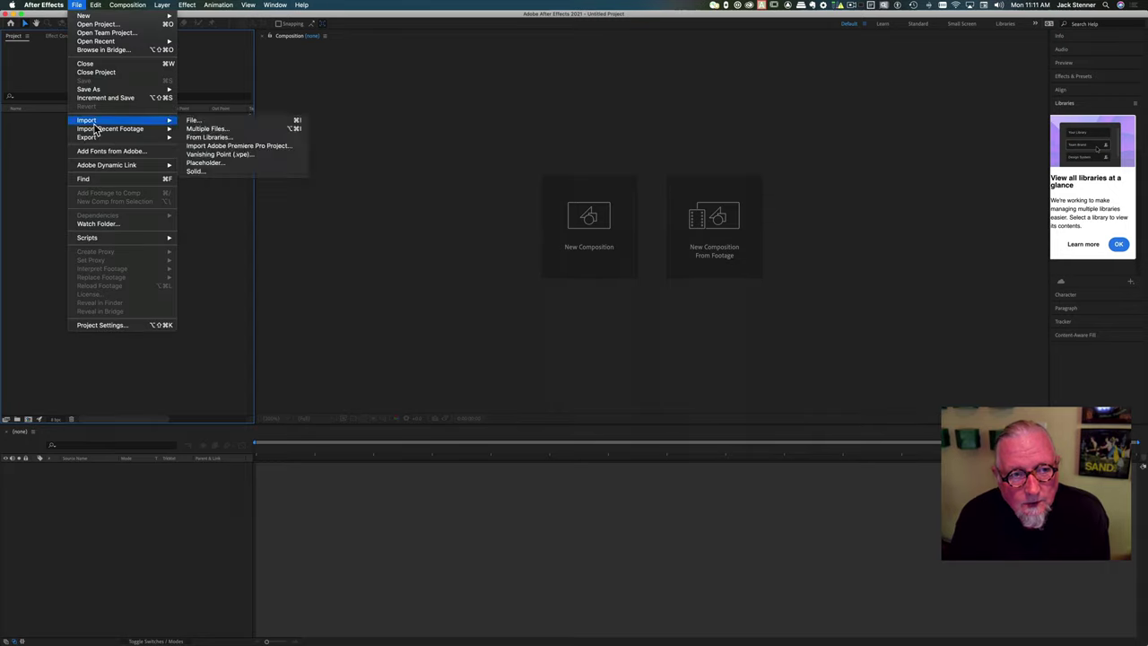
pyautogui.click(190, 120)
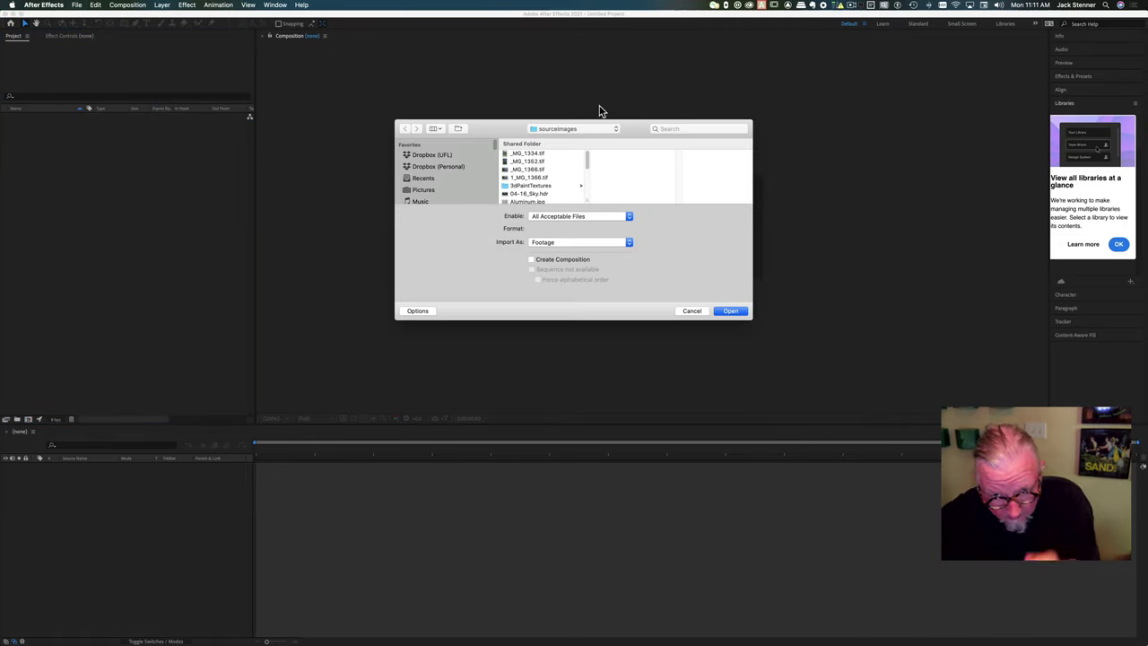
pyautogui.click(574, 128)
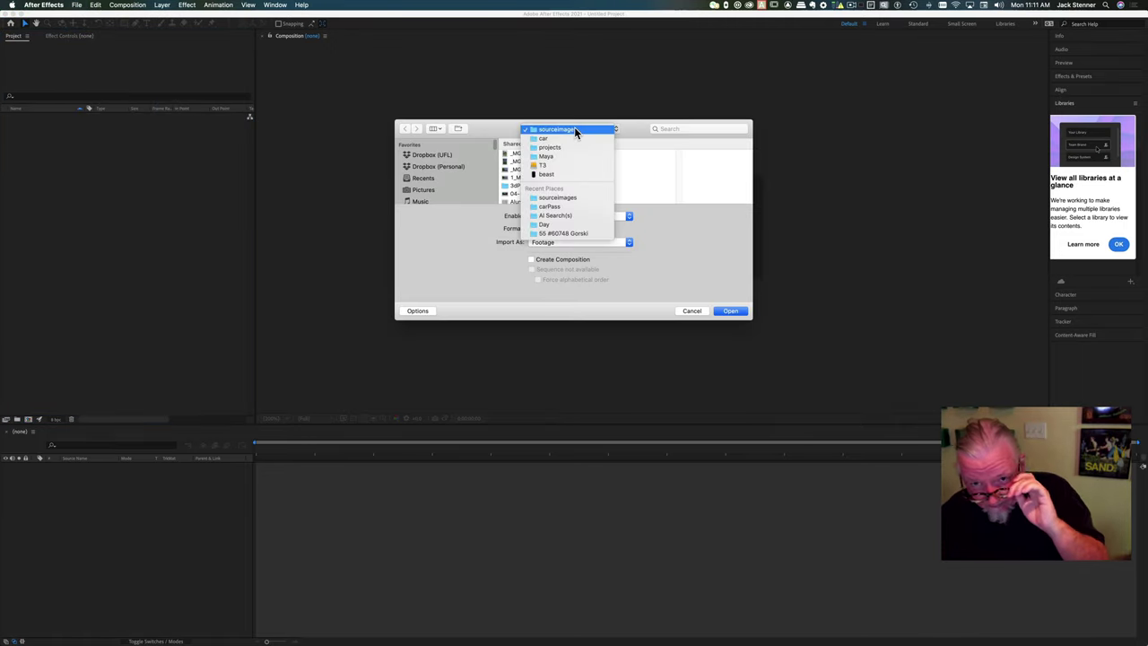
pyautogui.click(574, 136)
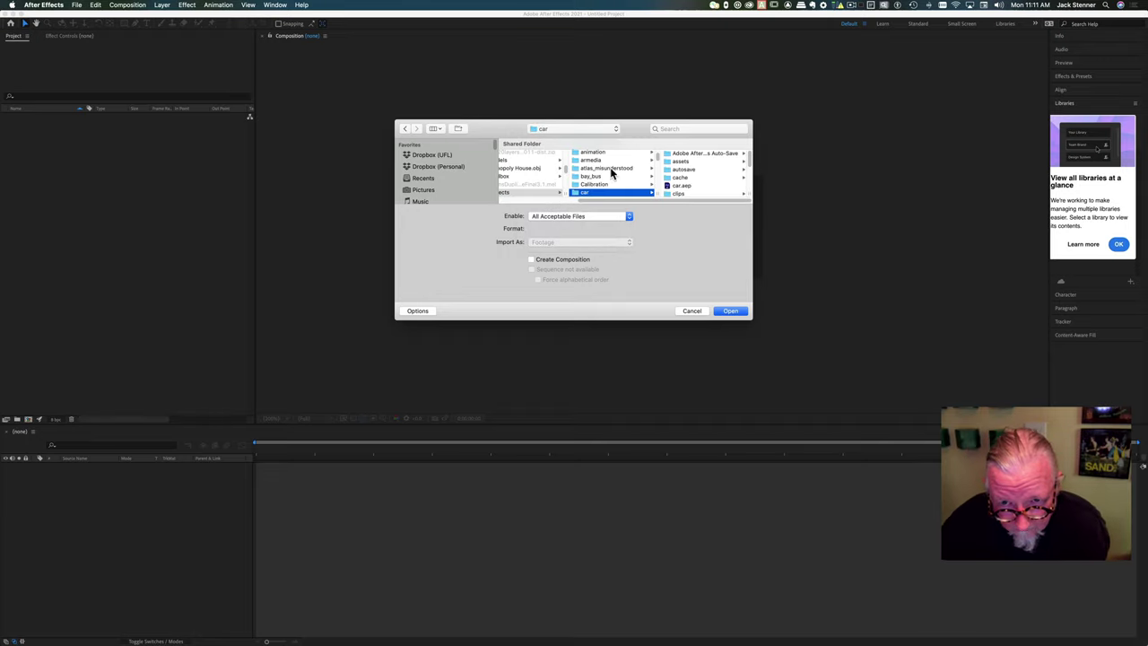
pyautogui.scroll(2, 600, 175)
pyautogui.scroll(2, 603, 176)
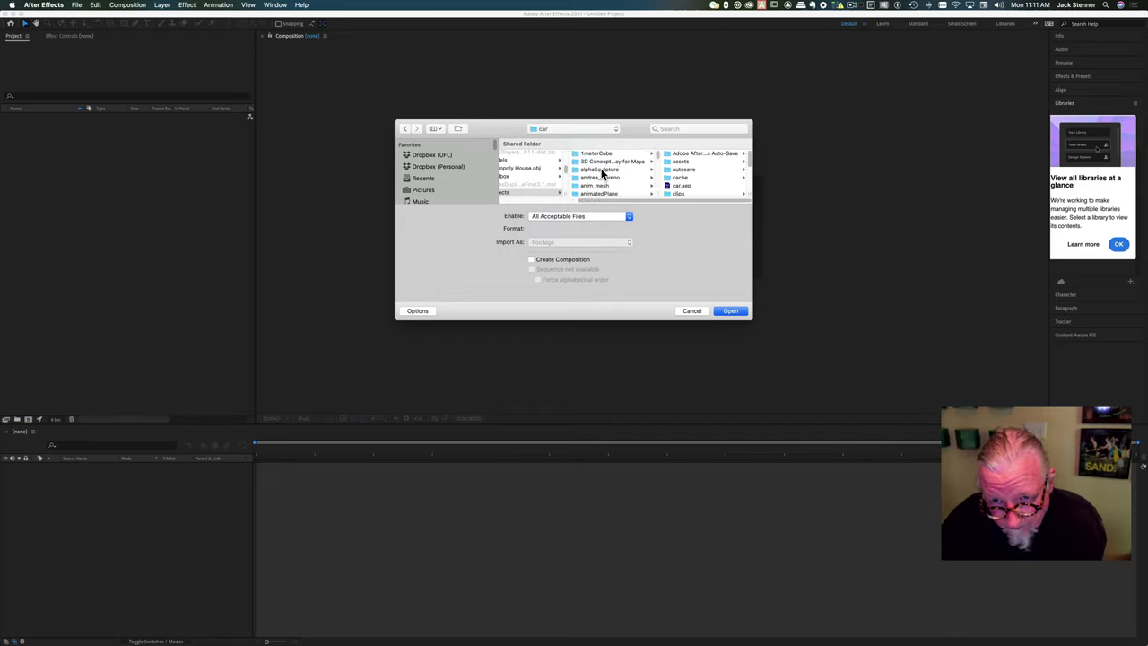
pyautogui.scroll(-5, 603, 173)
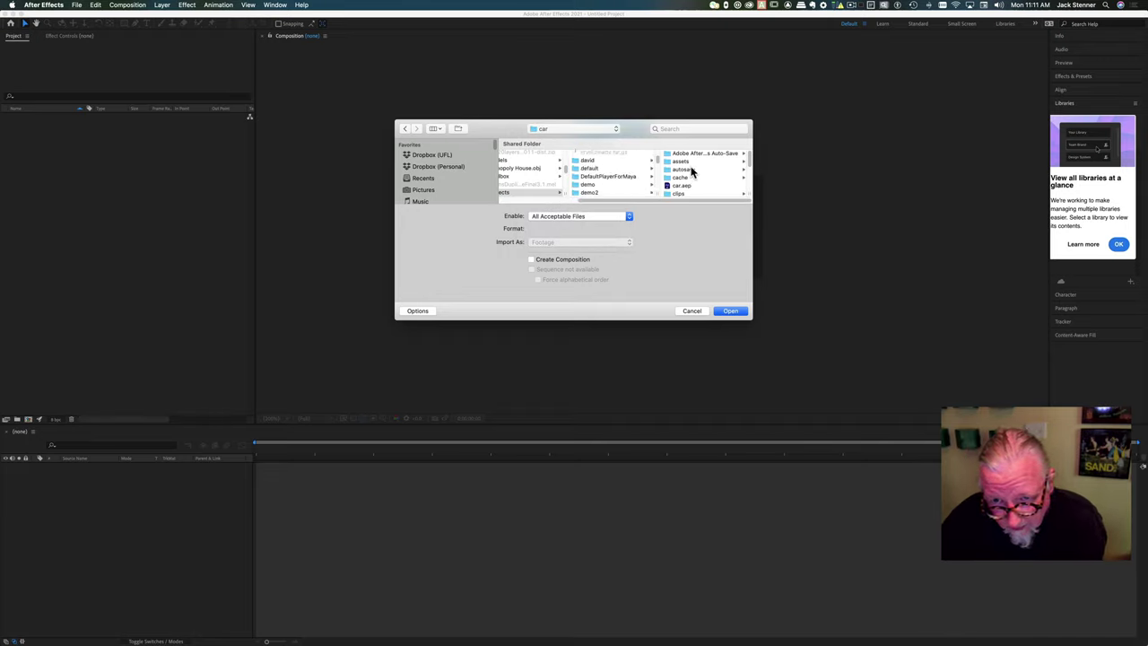
pyautogui.scroll(-5, 691, 170)
pyautogui.scroll(3, 692, 171)
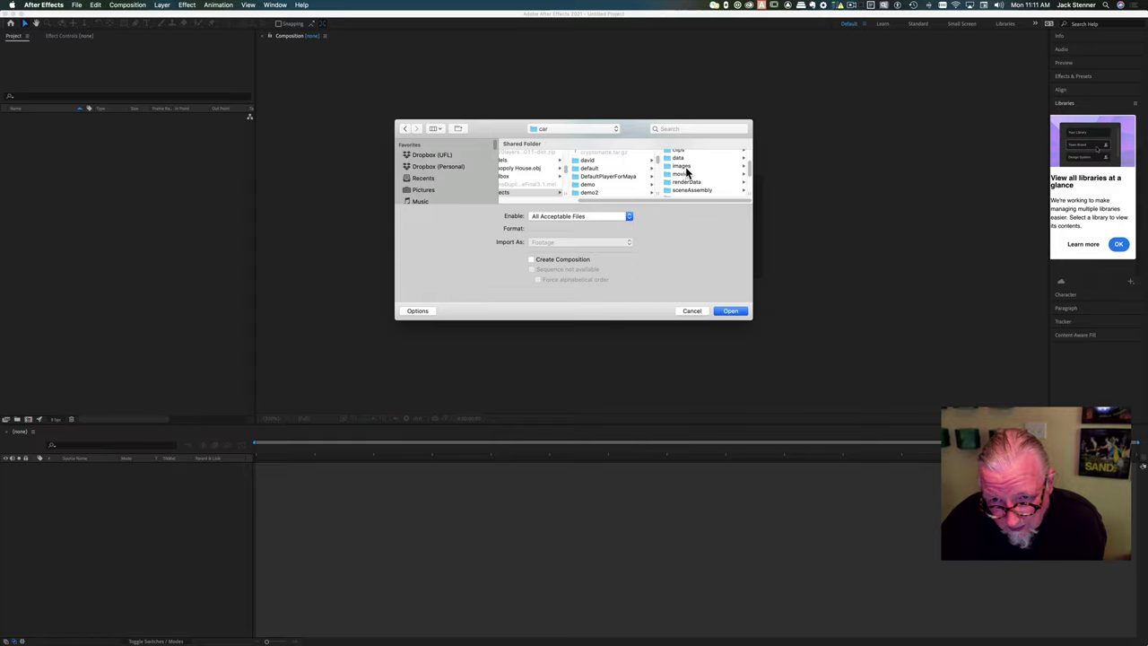
pyautogui.click(685, 168)
pyautogui.click(686, 156)
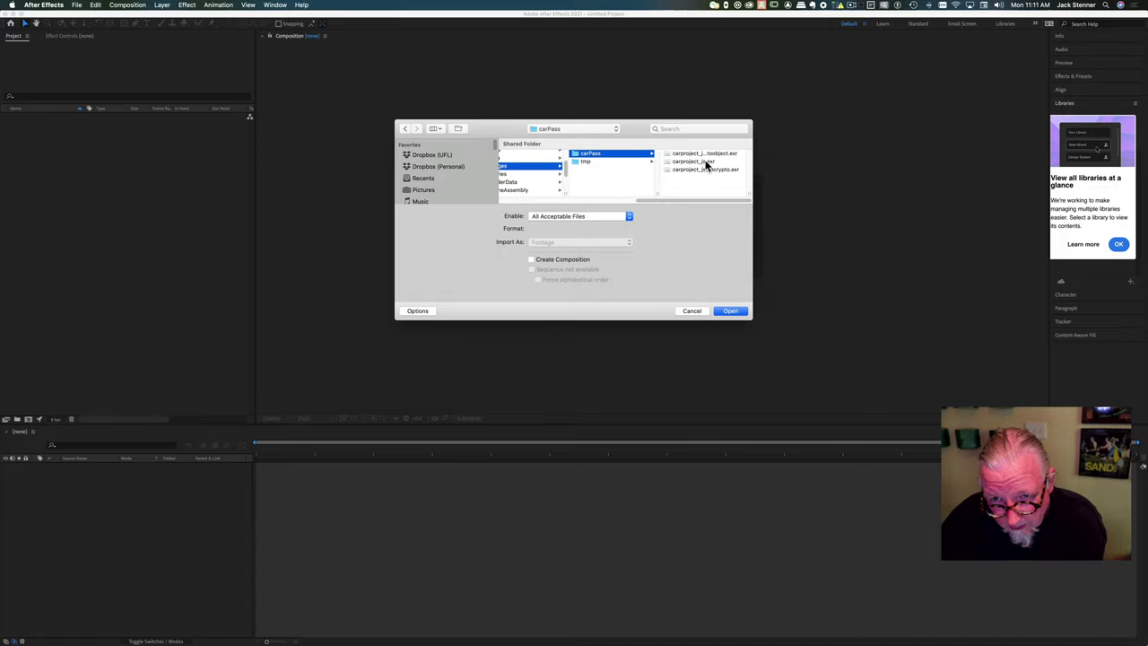
pyautogui.click(701, 162)
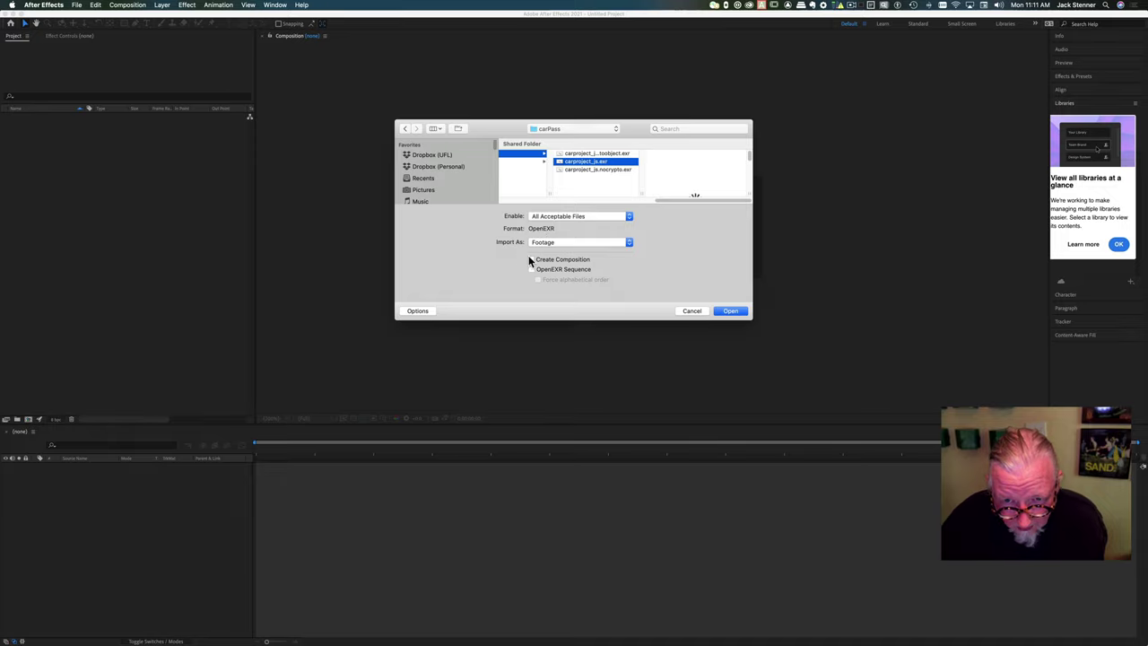
# - Import it as Composition – Retain Layer Sizes with Create Composition checked
pyautogui.click(575, 243)
pyautogui.click(576, 252)
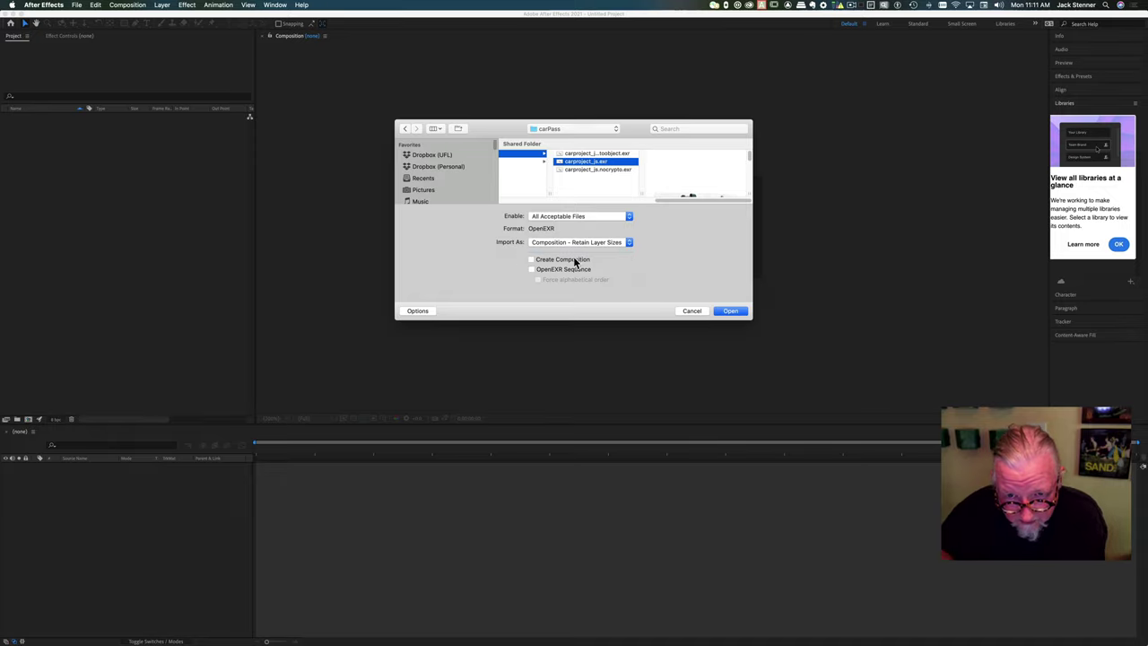
pyautogui.click(531, 259)
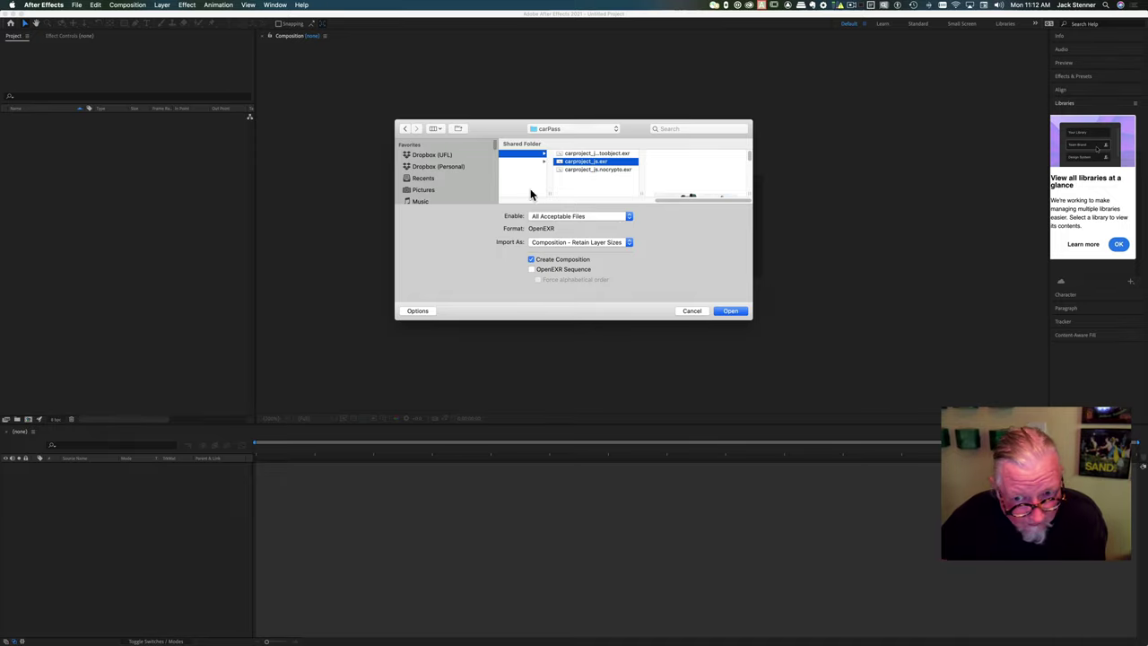
pyautogui.click(731, 311)
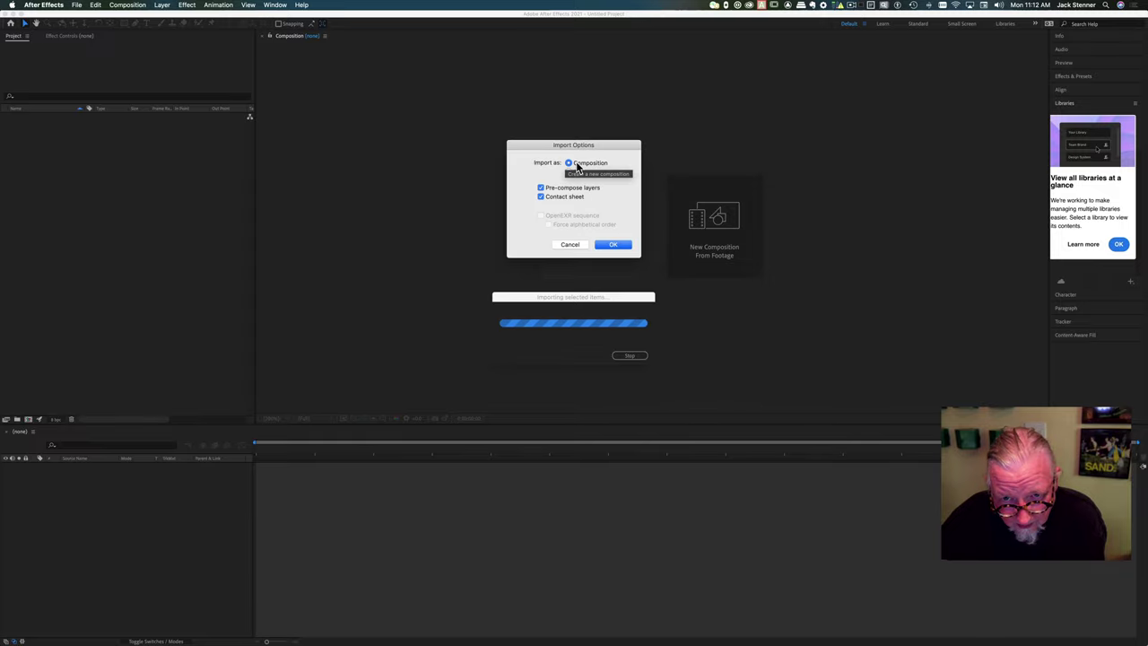
# - Accept the import options, open the carproject_js contact sheet comp, and go to frame 12
pyautogui.click(610, 245)
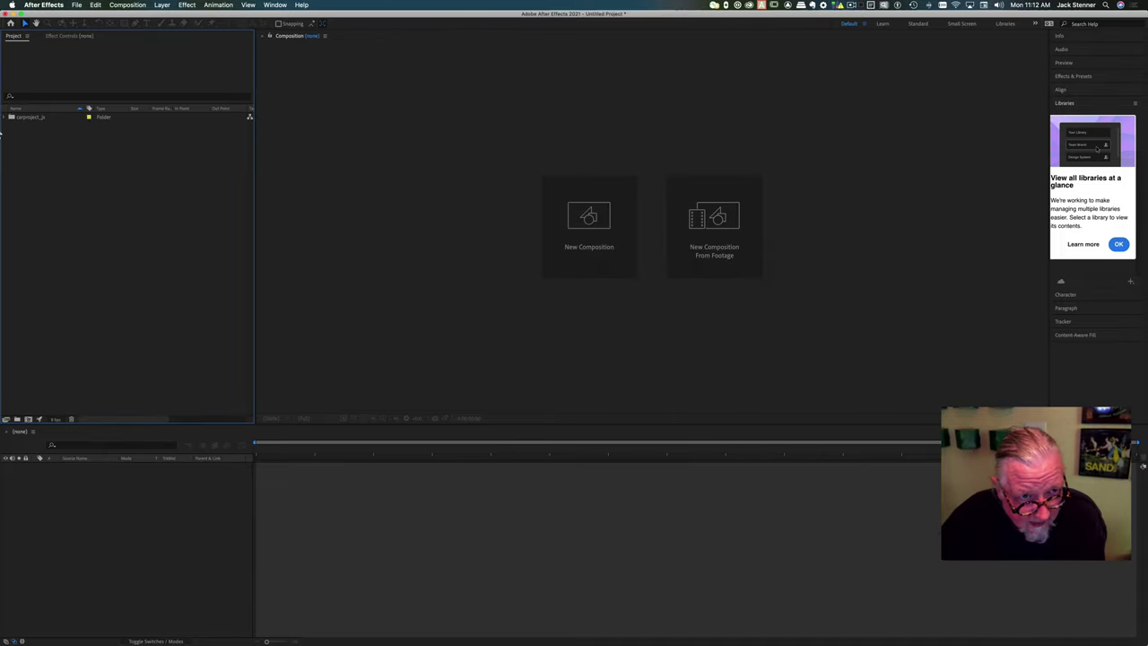
pyautogui.click(5, 117)
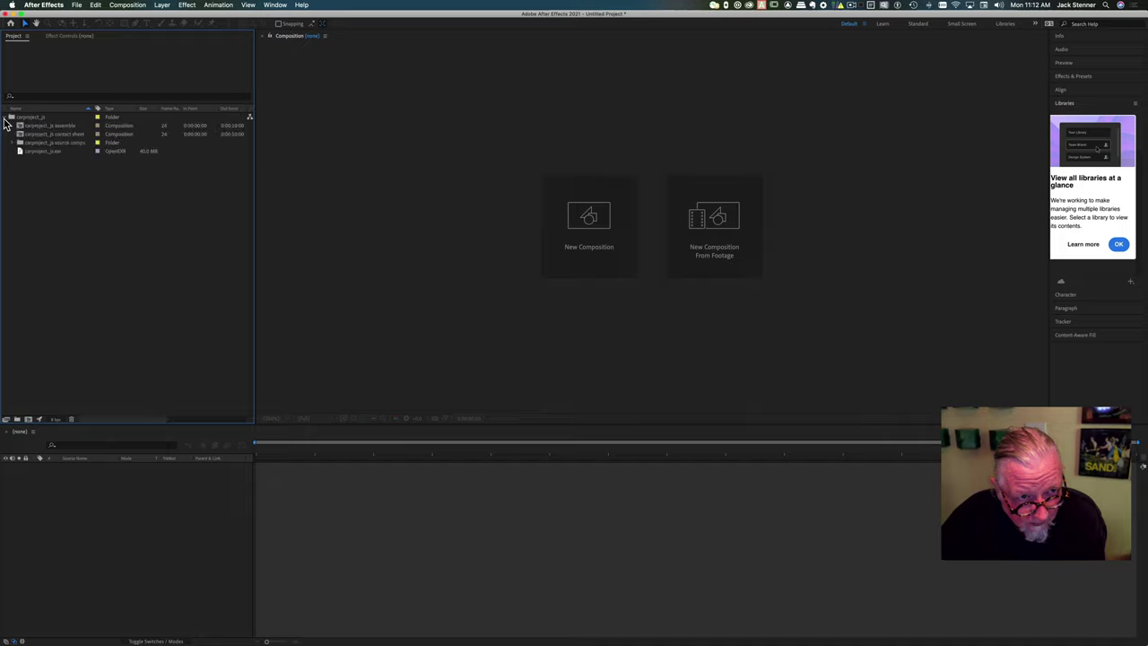
pyautogui.click(61, 135)
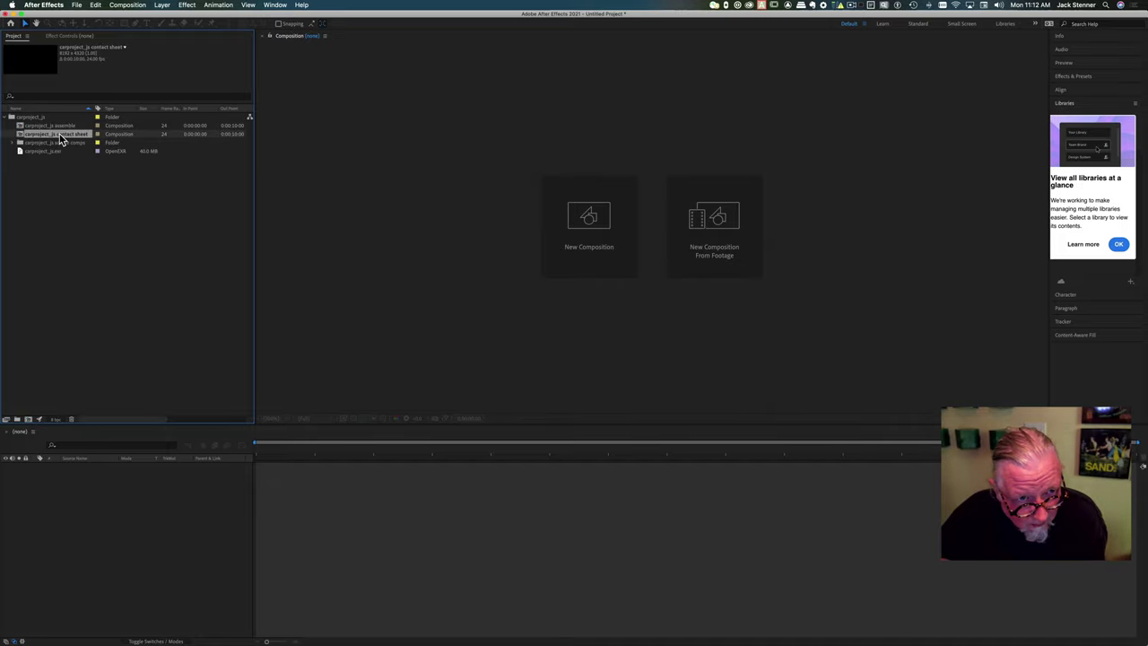
pyautogui.doubleClick(60, 138)
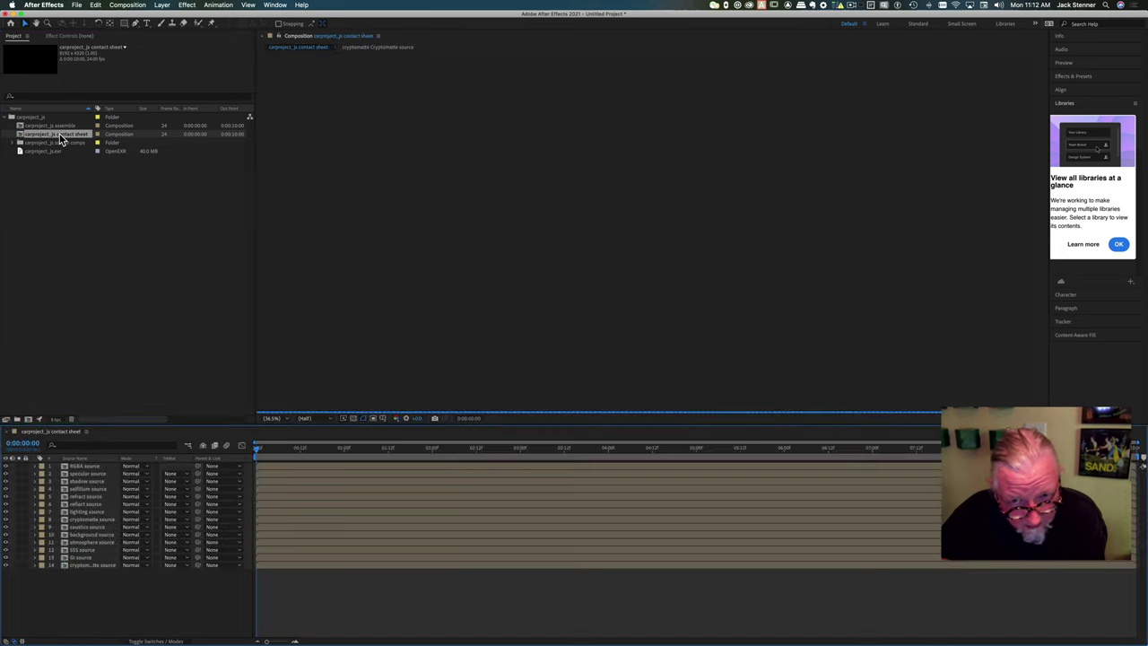
pyautogui.click(300, 449)
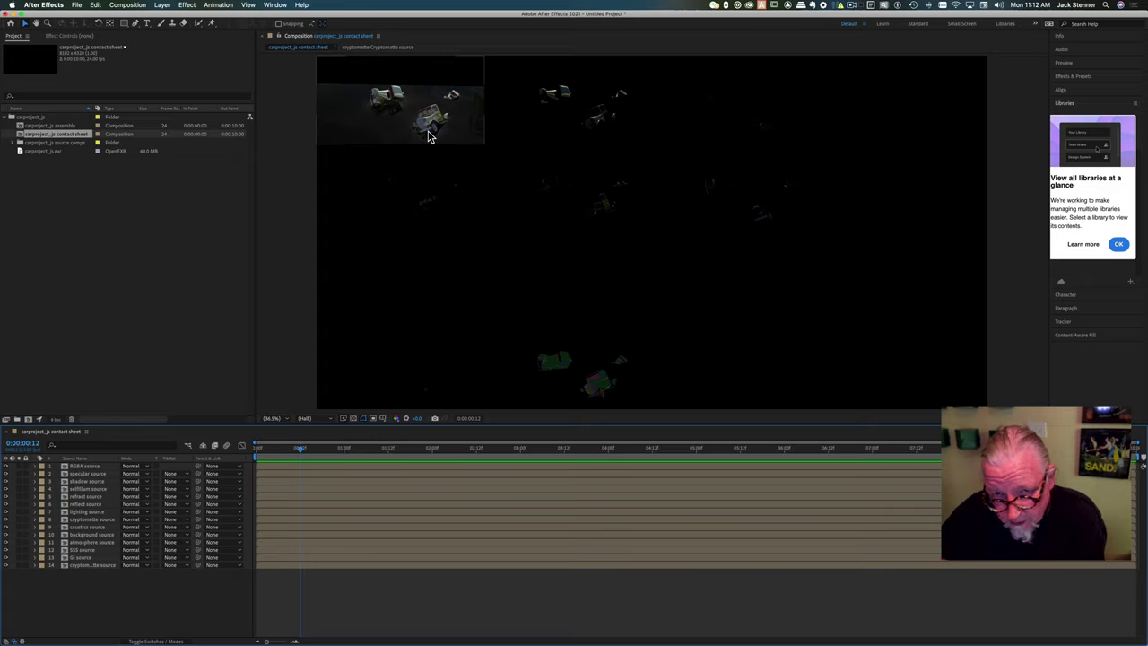
# - Identify the specular, RGBA, refract, reflect and cryptomatte tiles, then open the assemble comp
pyautogui.click(575, 127)
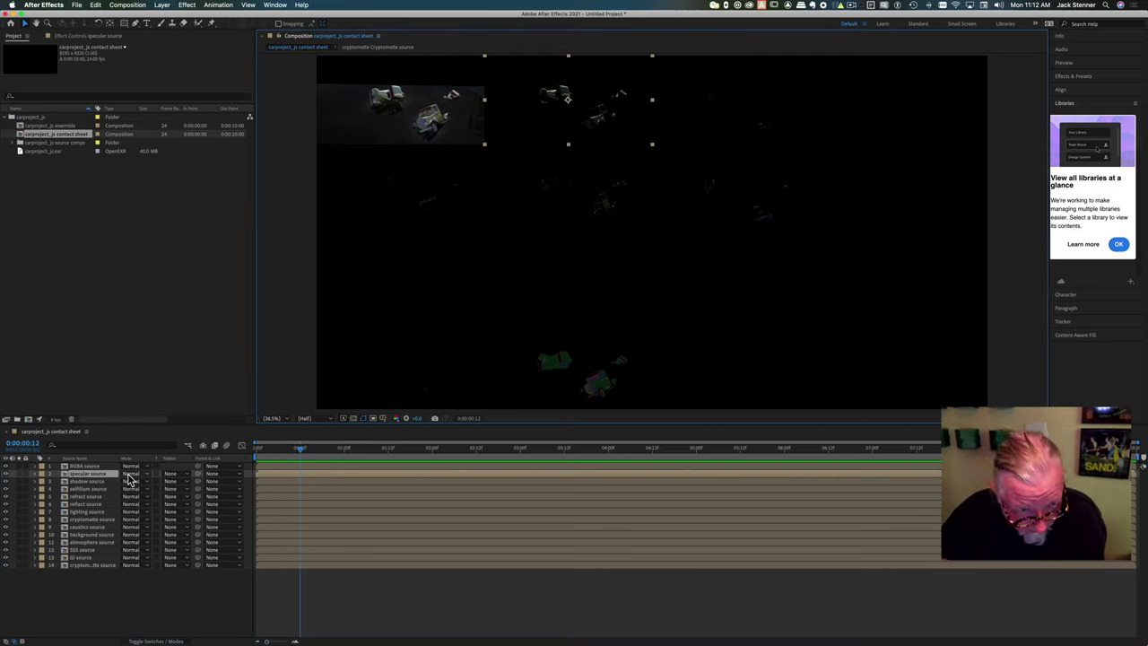
pyautogui.click(397, 132)
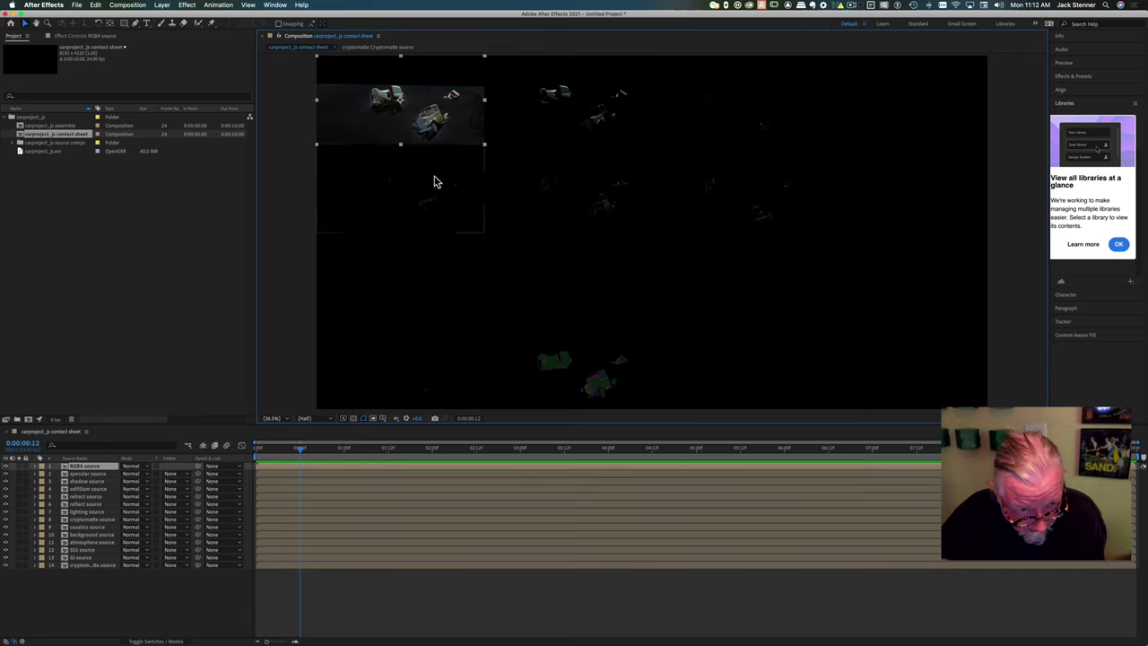
pyautogui.click(428, 207)
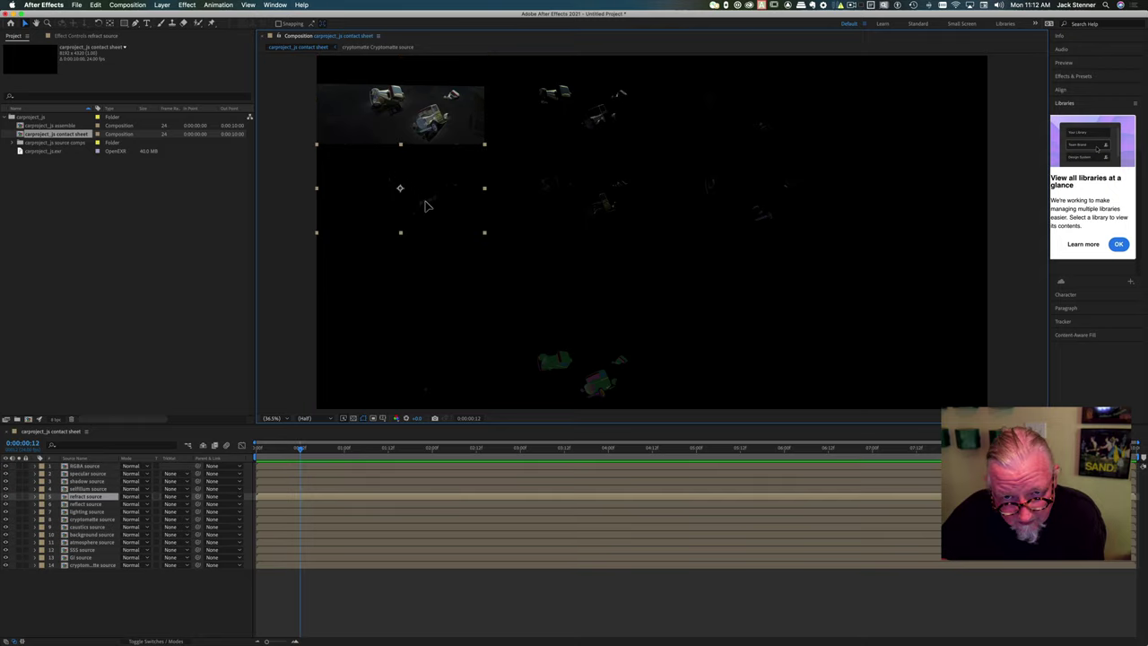
pyautogui.click(612, 215)
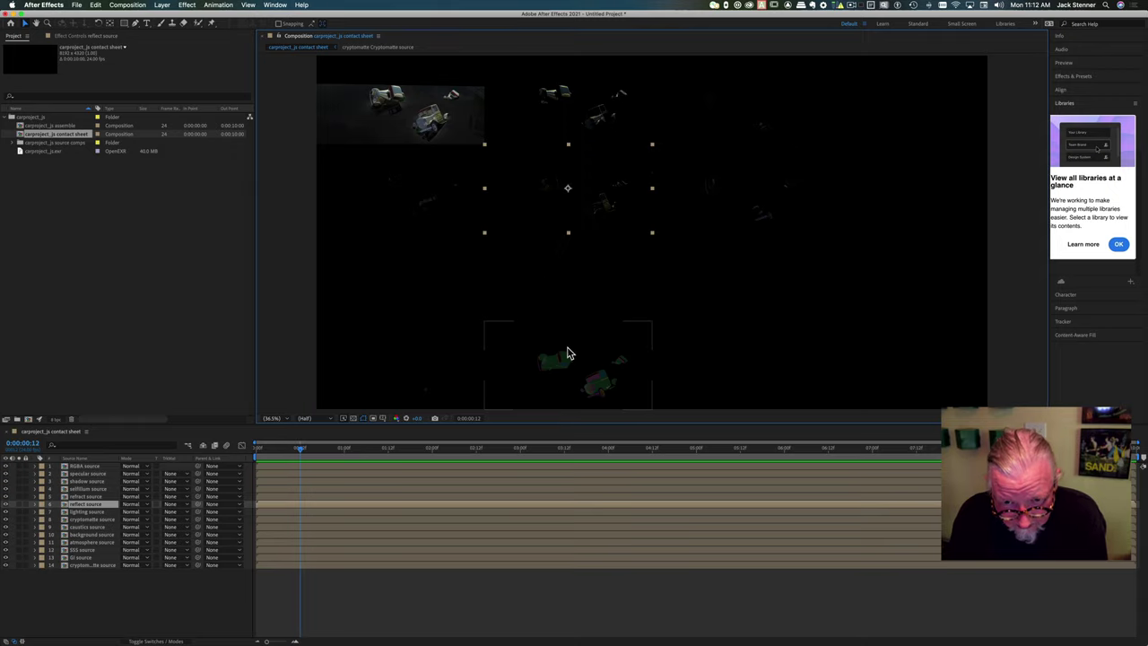
pyautogui.click(576, 372)
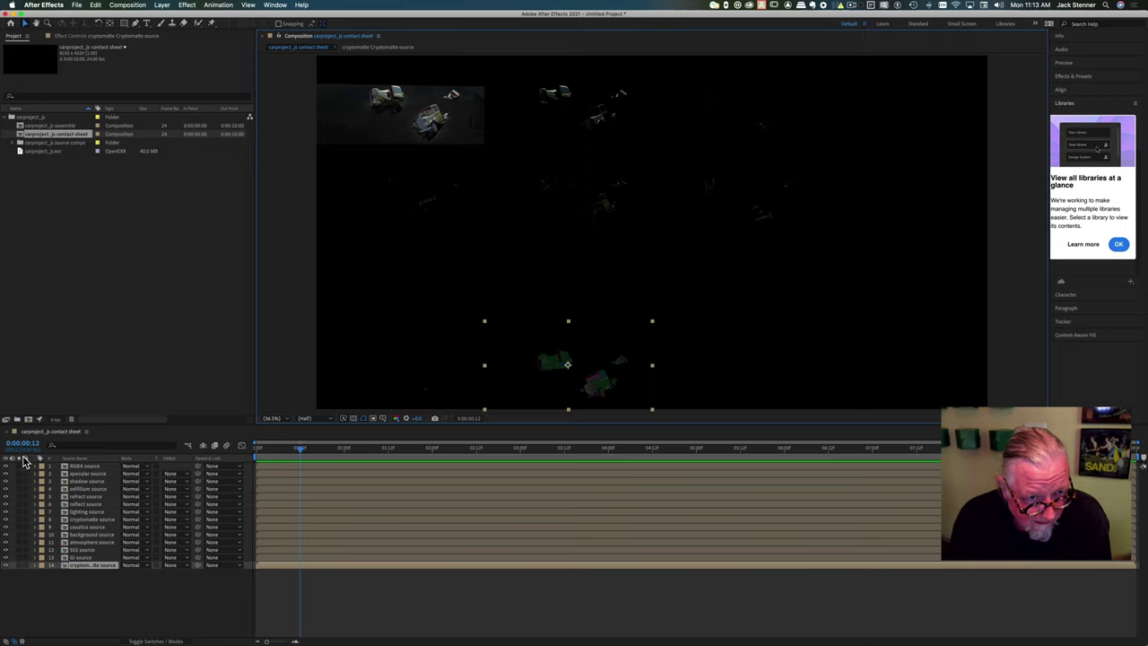
pyautogui.doubleClick(37, 126)
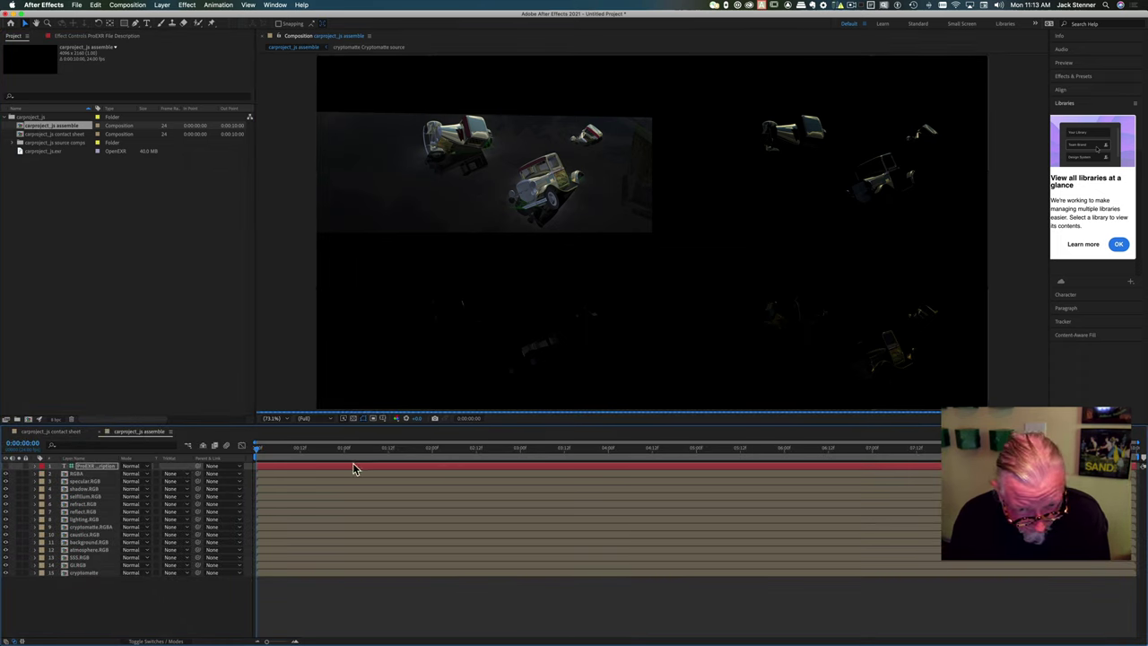
# - Move the assemble comp's current time to frame 12 (0:00:00:12) so the combined cars render
pyautogui.click(303, 451)
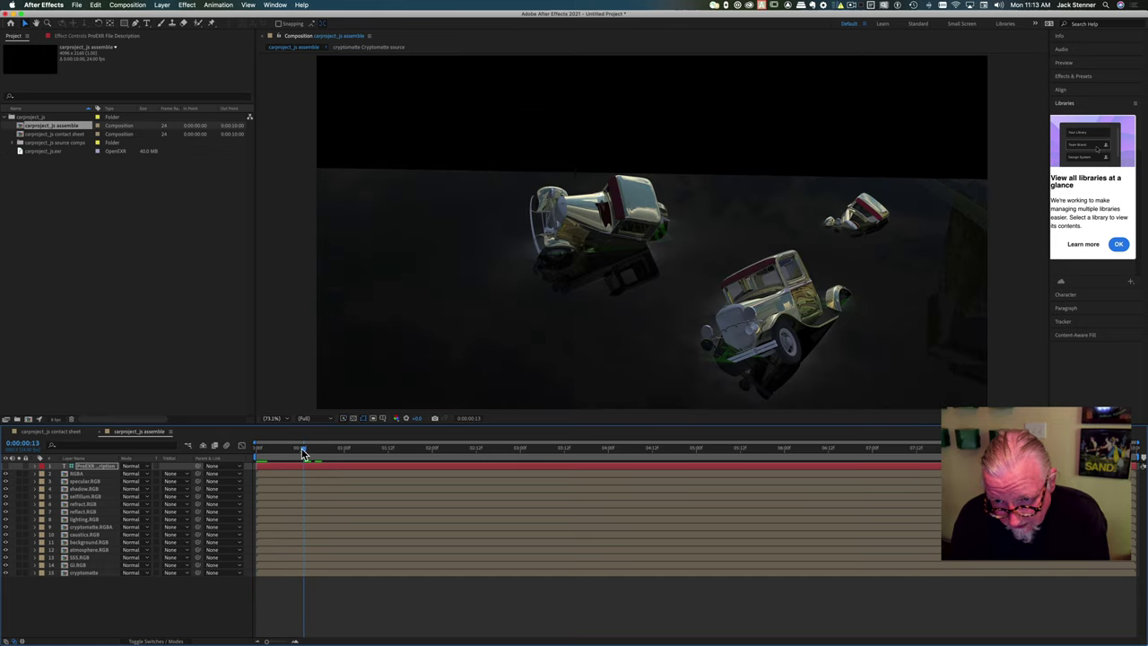
pyautogui.moveTo(303, 453); pyautogui.dragTo(301, 453)
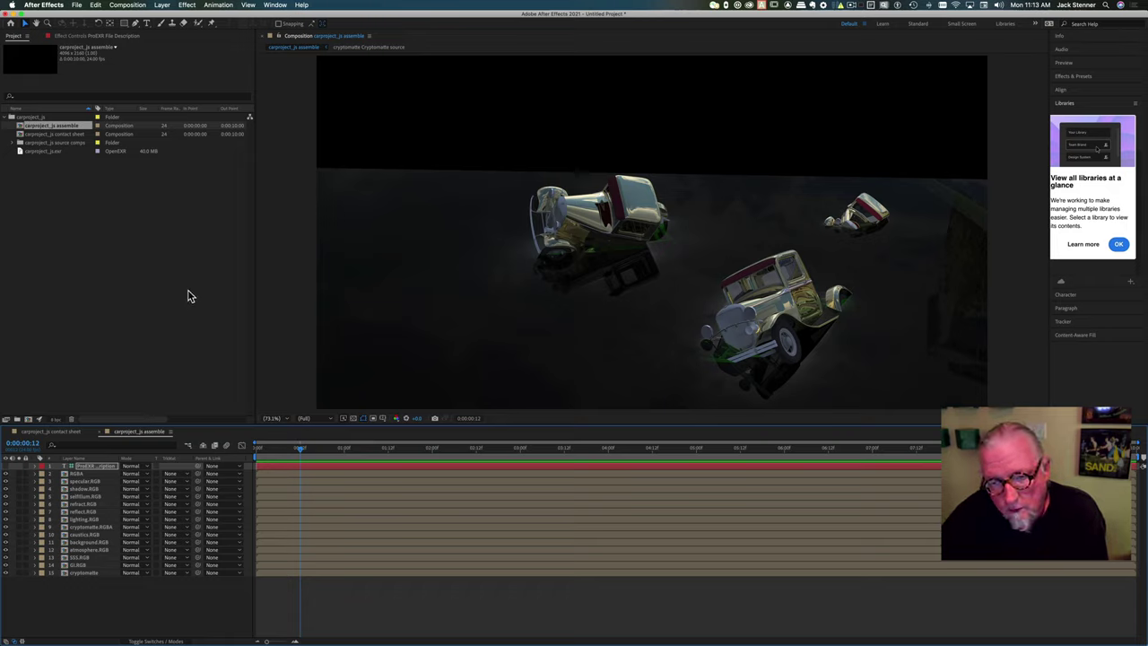
# - Import Background_FULLSIZE.jpg from the car project's sourceimages folder into the project
pyautogui.rightClick(56, 182)
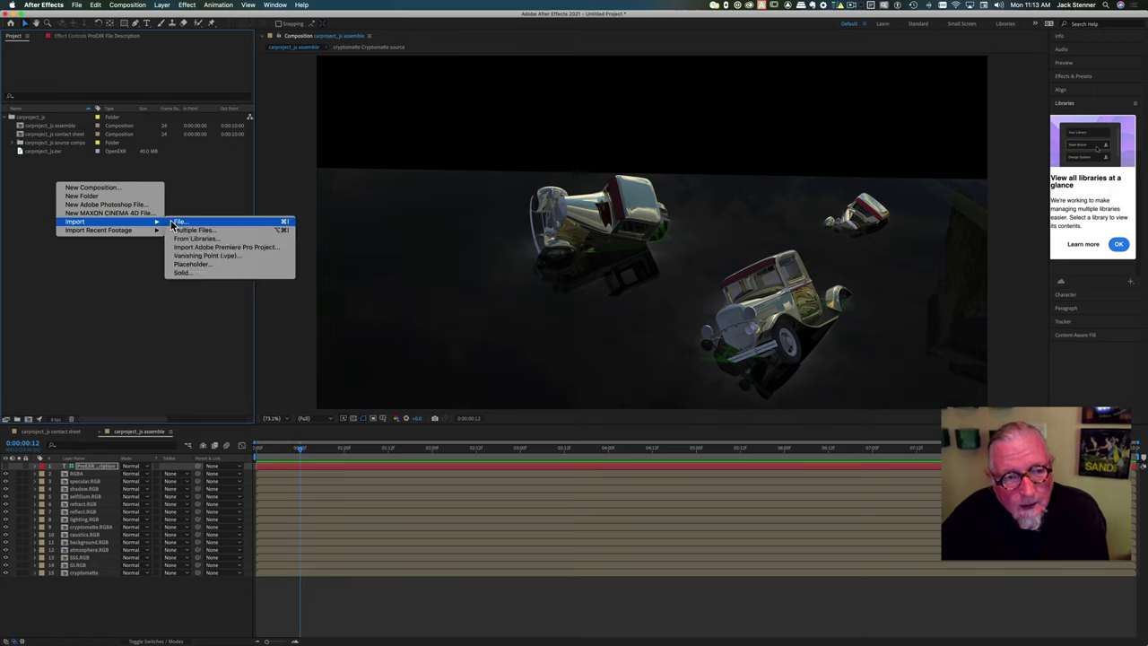
pyautogui.click(178, 221)
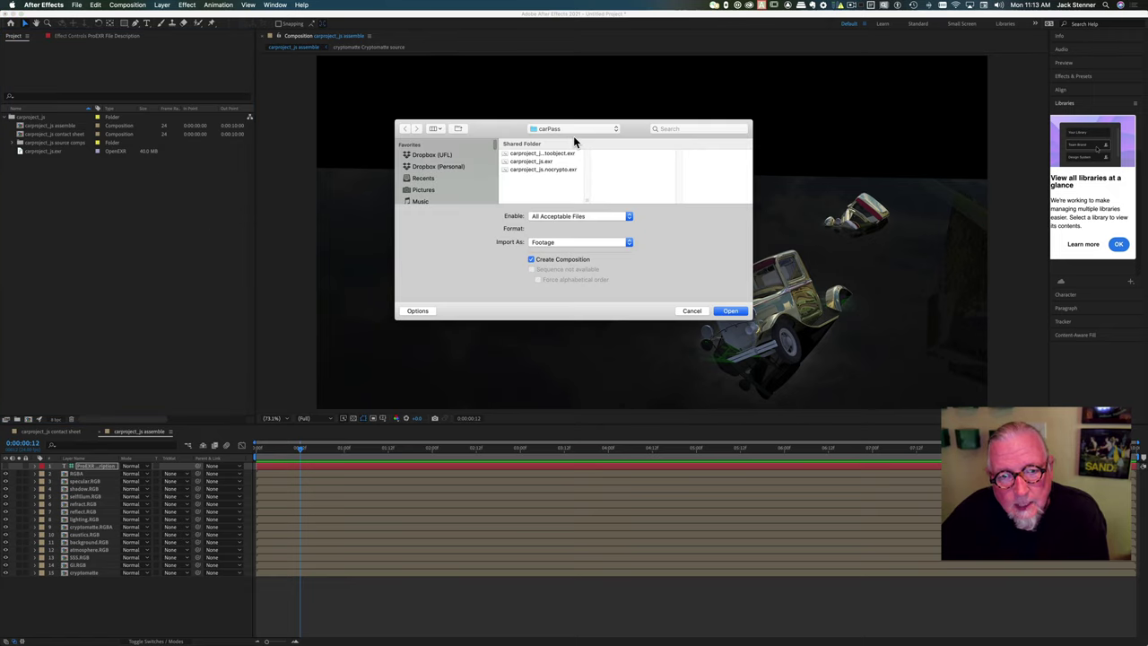
pyautogui.click(573, 129)
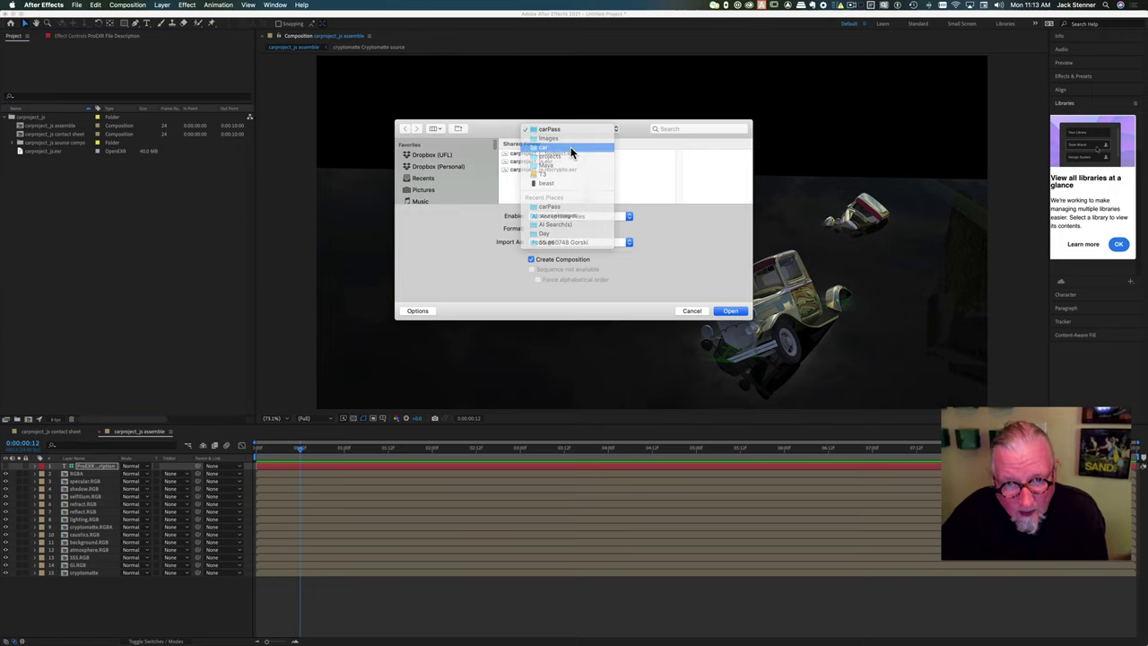
pyautogui.click(570, 149)
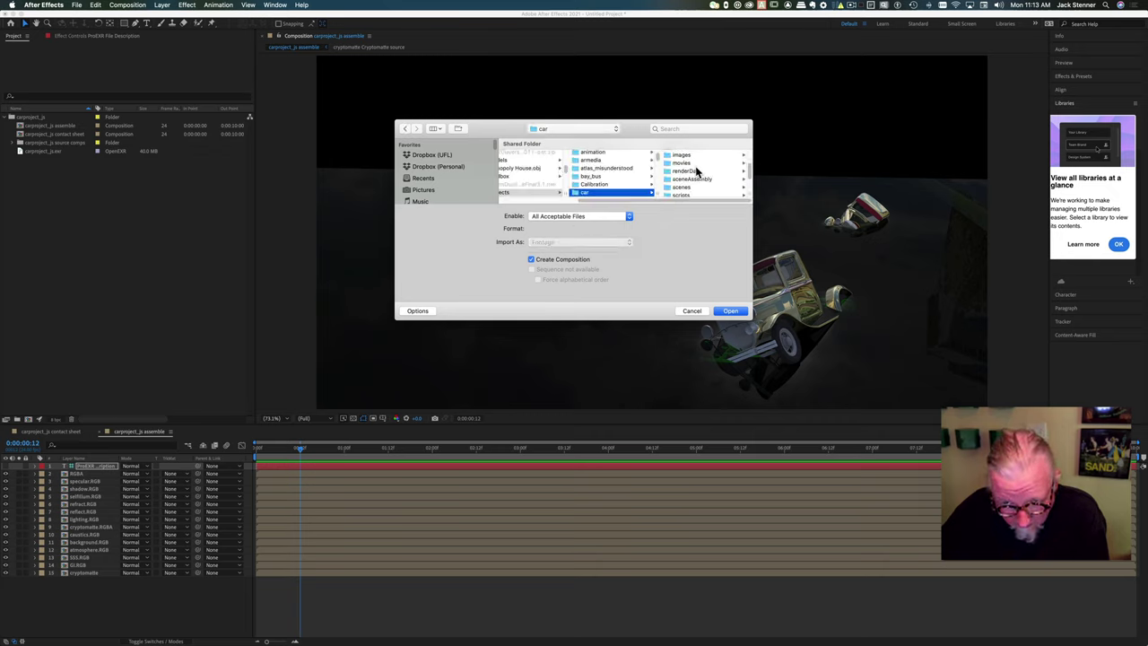
pyautogui.scroll(-2, 702, 176)
pyautogui.click(702, 177)
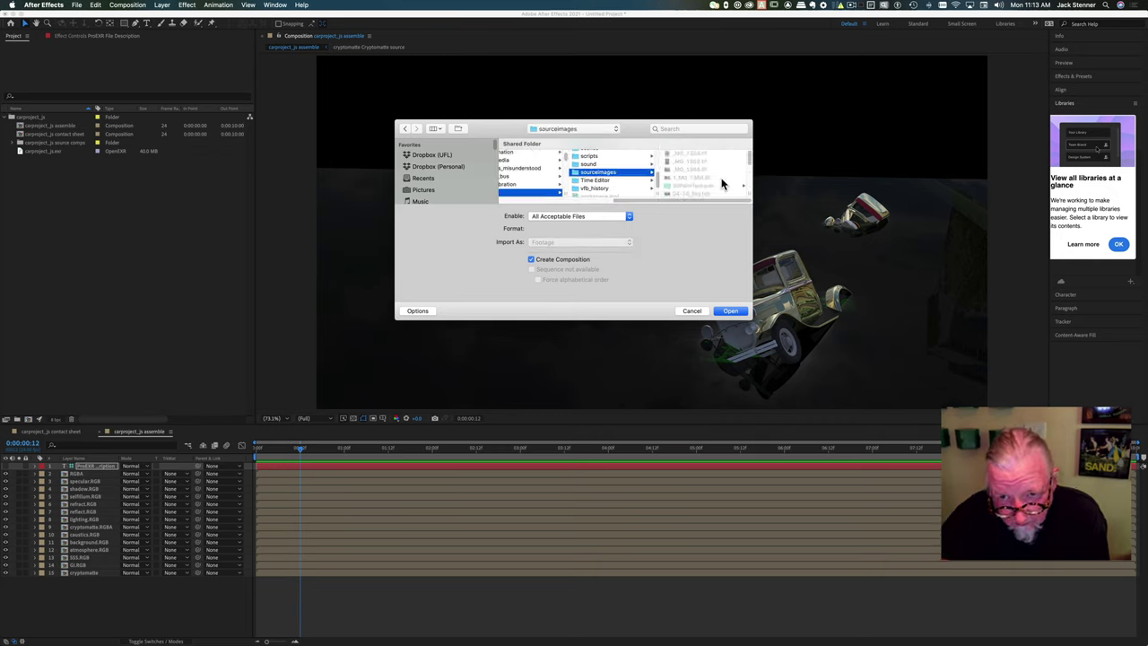
pyautogui.scroll(-3, 723, 184)
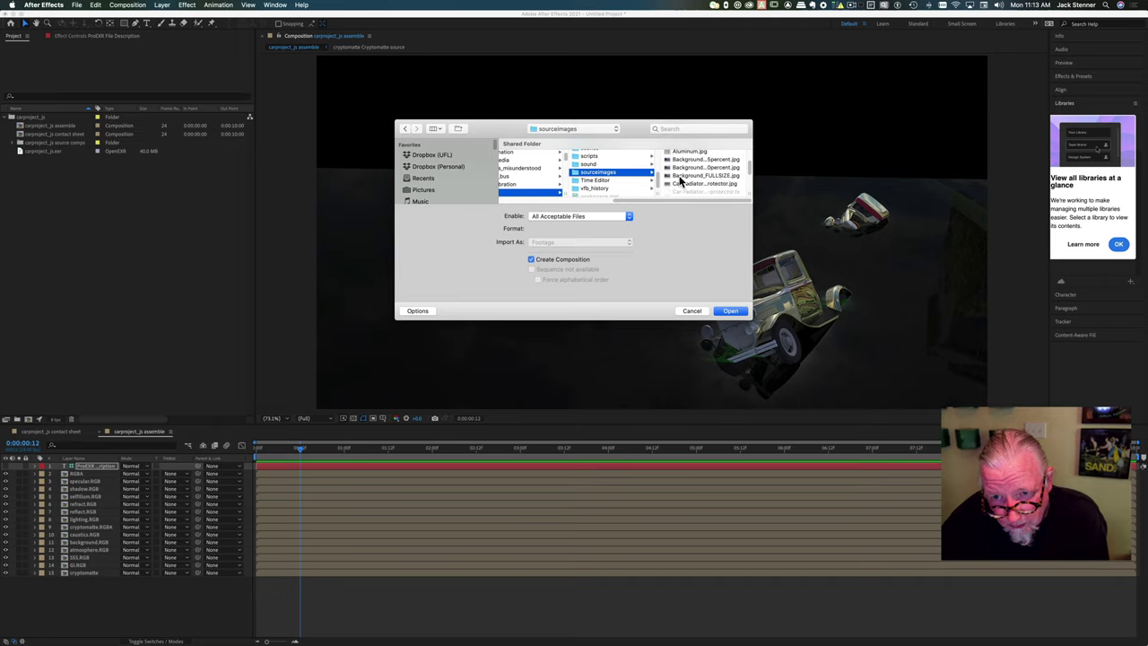
pyautogui.click(677, 176)
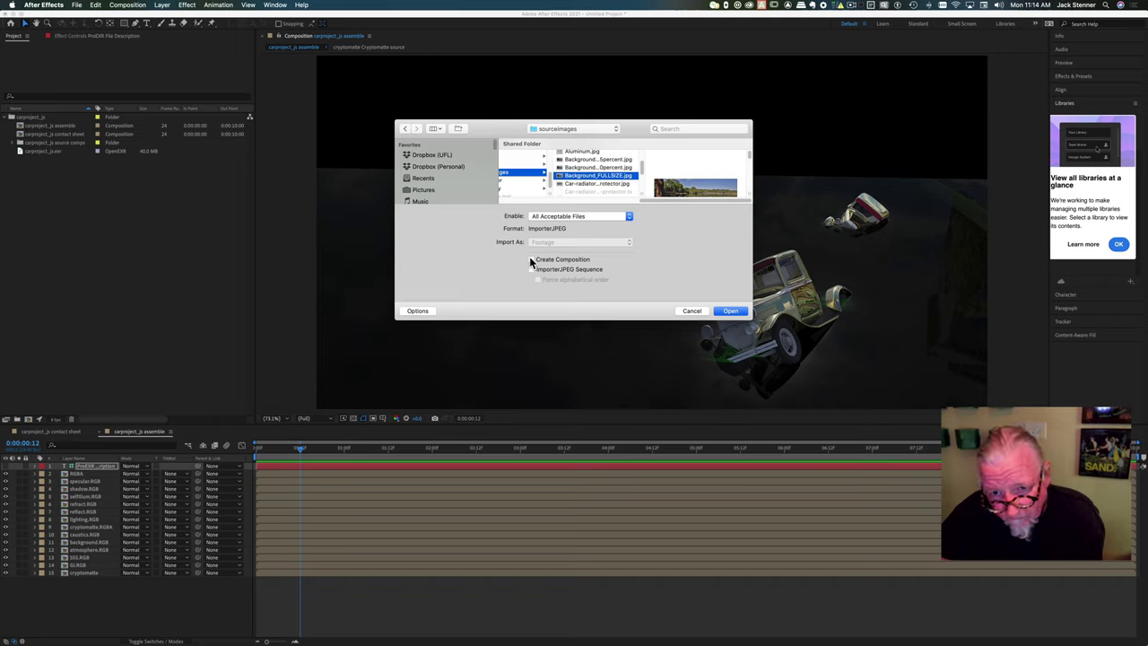
pyautogui.click(731, 311)
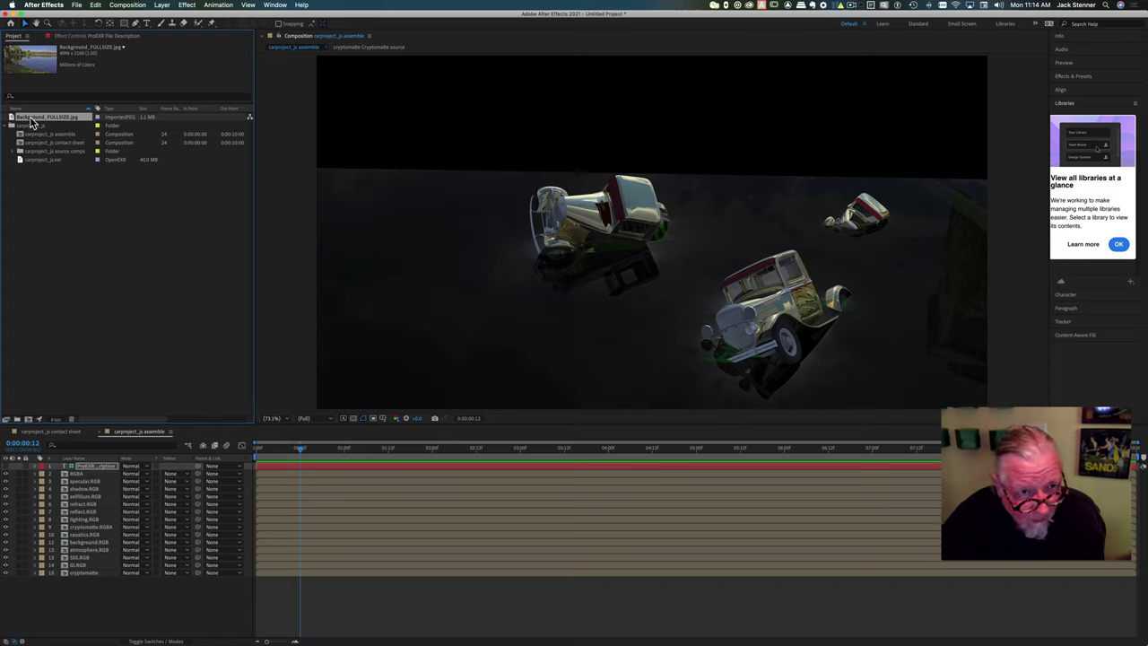
# - Place Background_FULLSIZE.jpg as the visible bottom layer 16, beneath the cryptomatte layer
pyautogui.moveTo(31, 123); pyautogui.dragTo(102, 589)
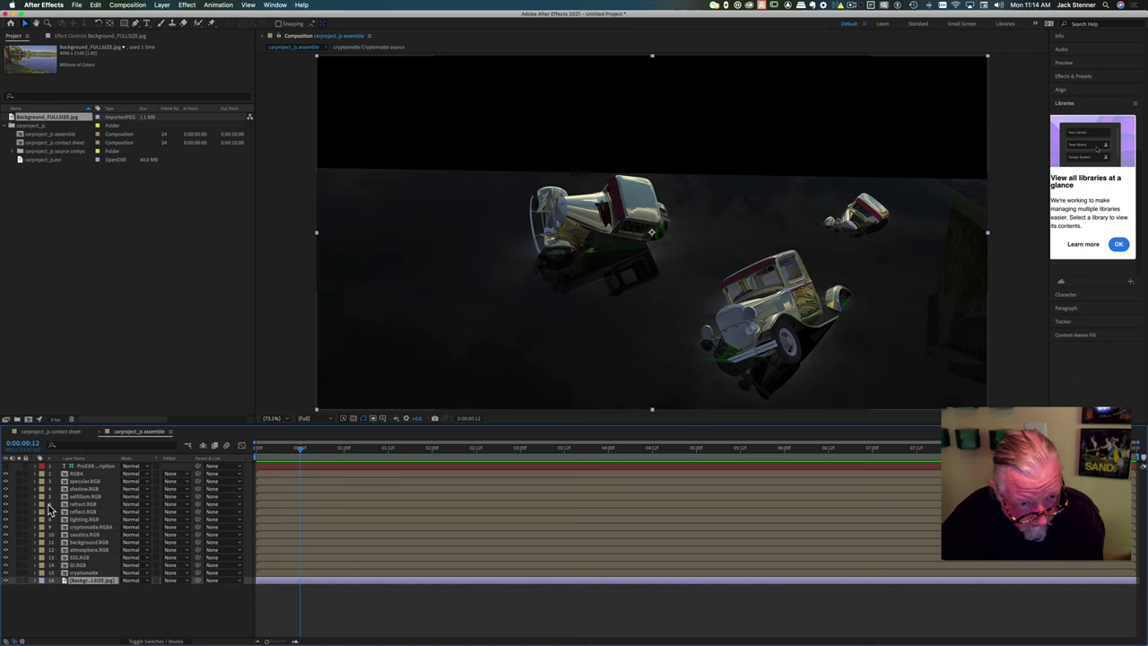
pyautogui.click(7, 581)
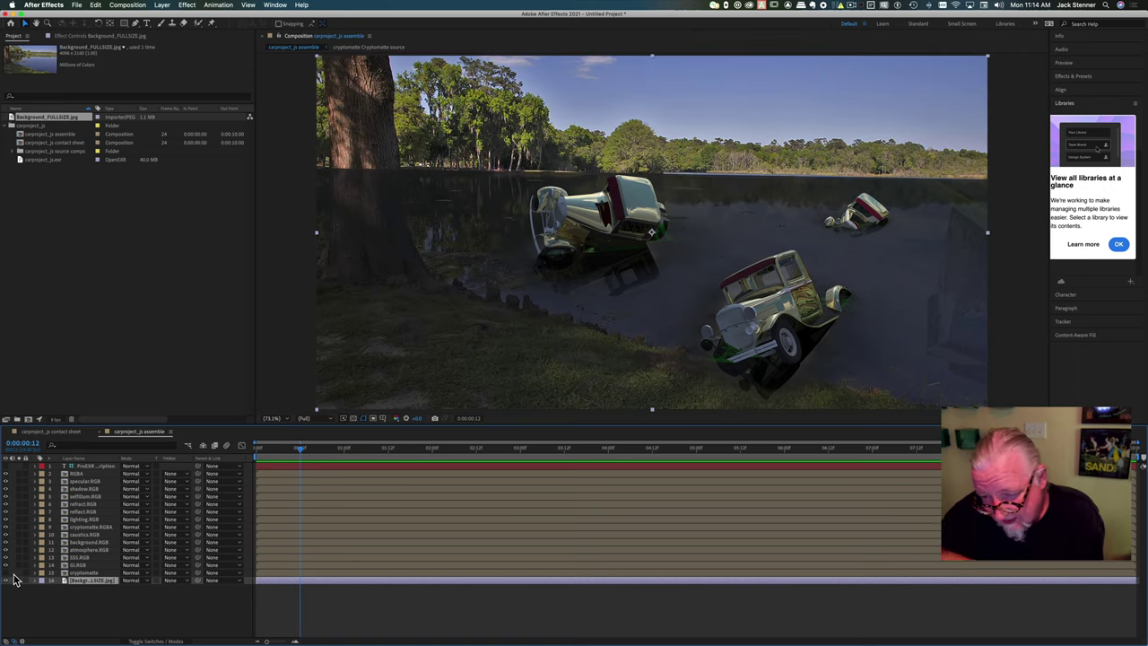
pyautogui.click(85, 574)
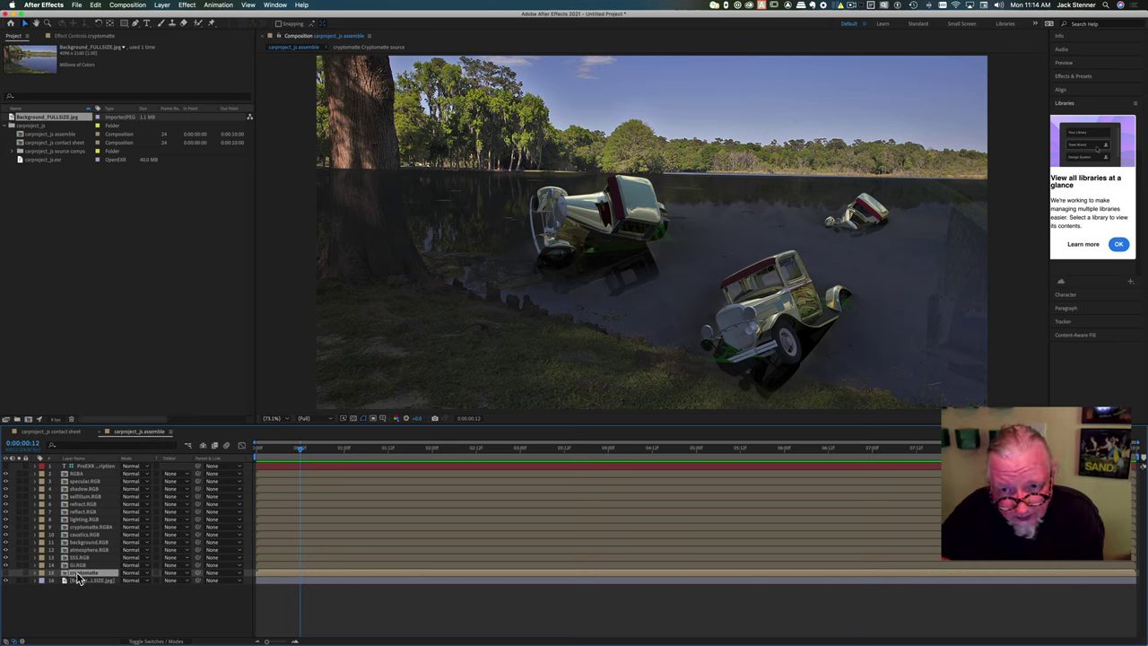
pyautogui.press('Delete')
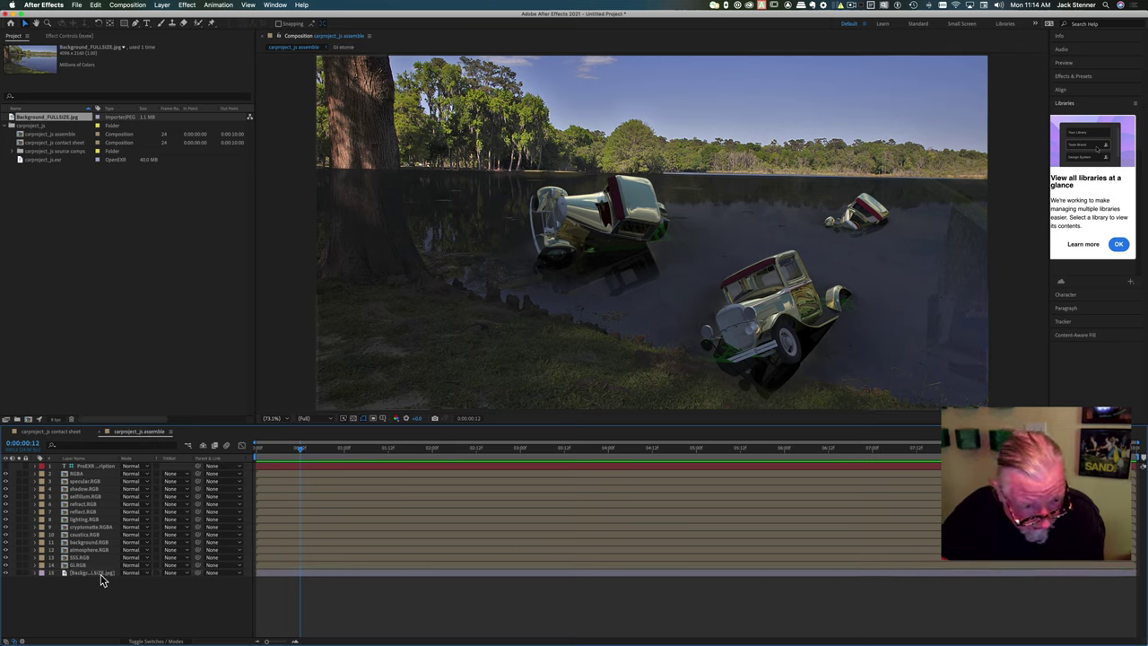
pyautogui.press('super+z')
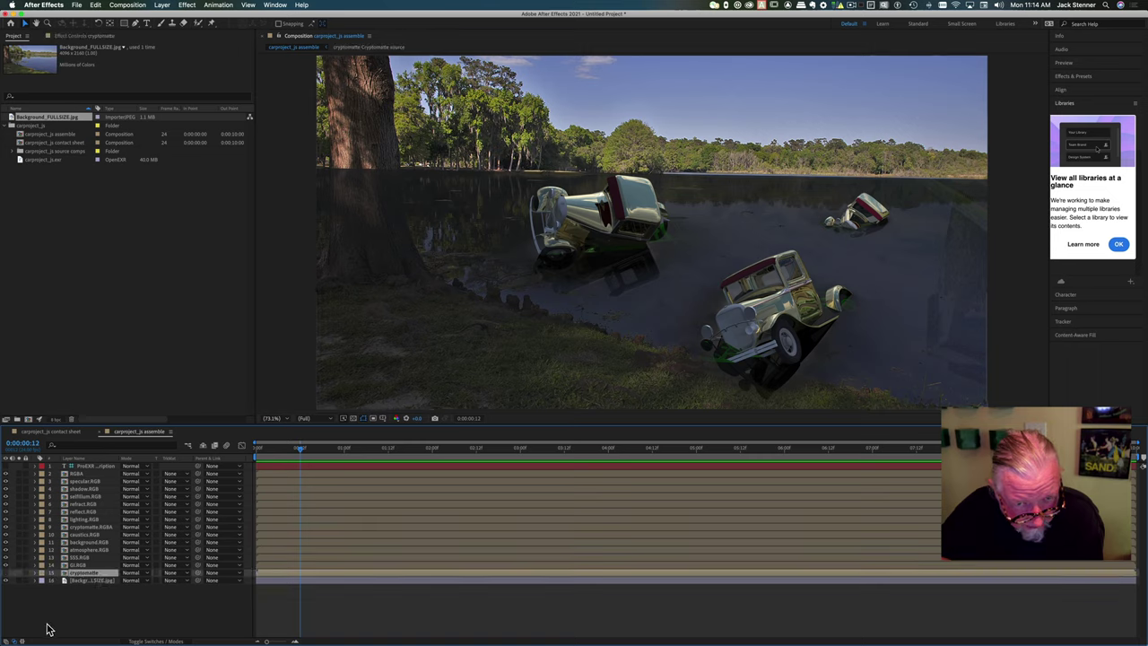
pyautogui.click(5, 480)
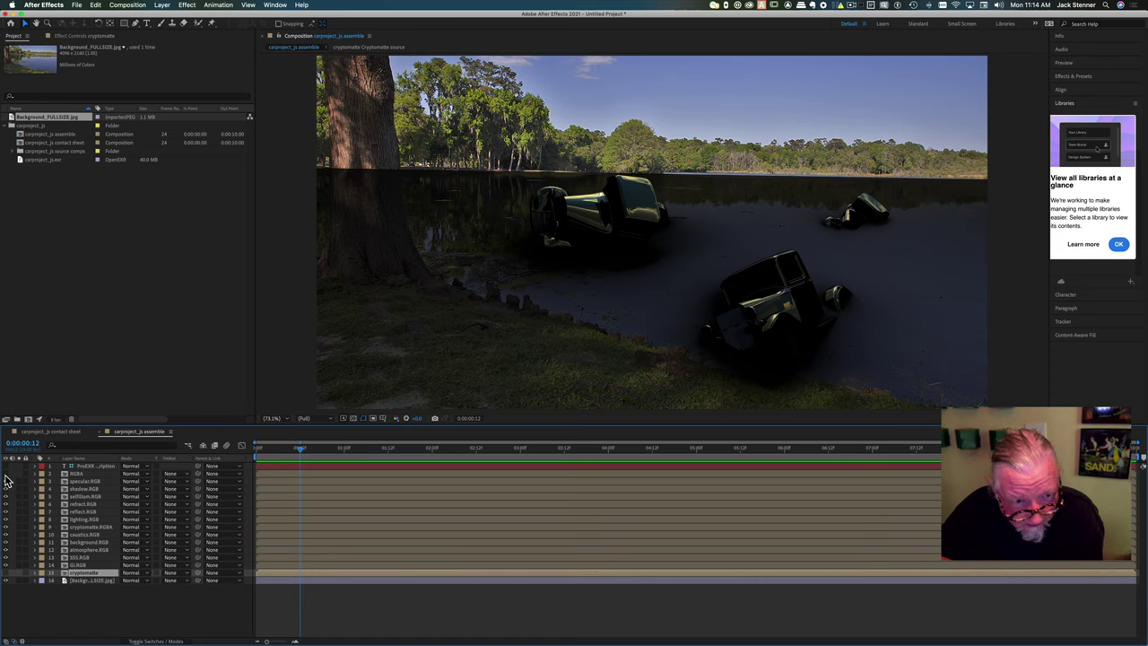
# - Set the GI.RGB pass's blending mode to Add
pyautogui.click(5, 479)
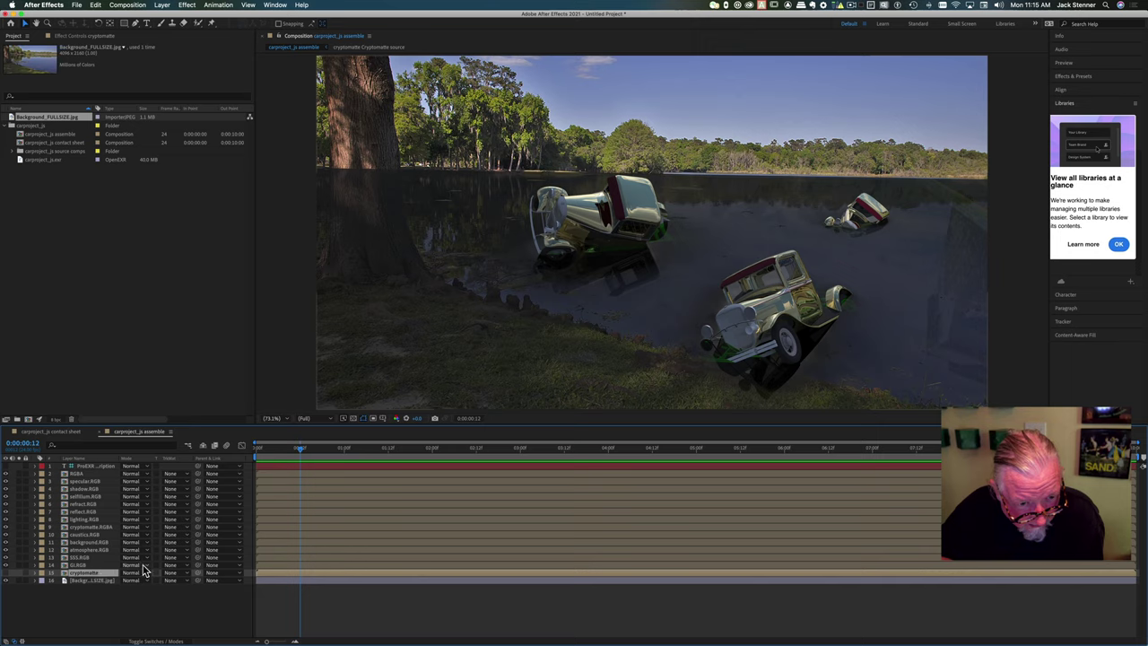
pyautogui.click(140, 572)
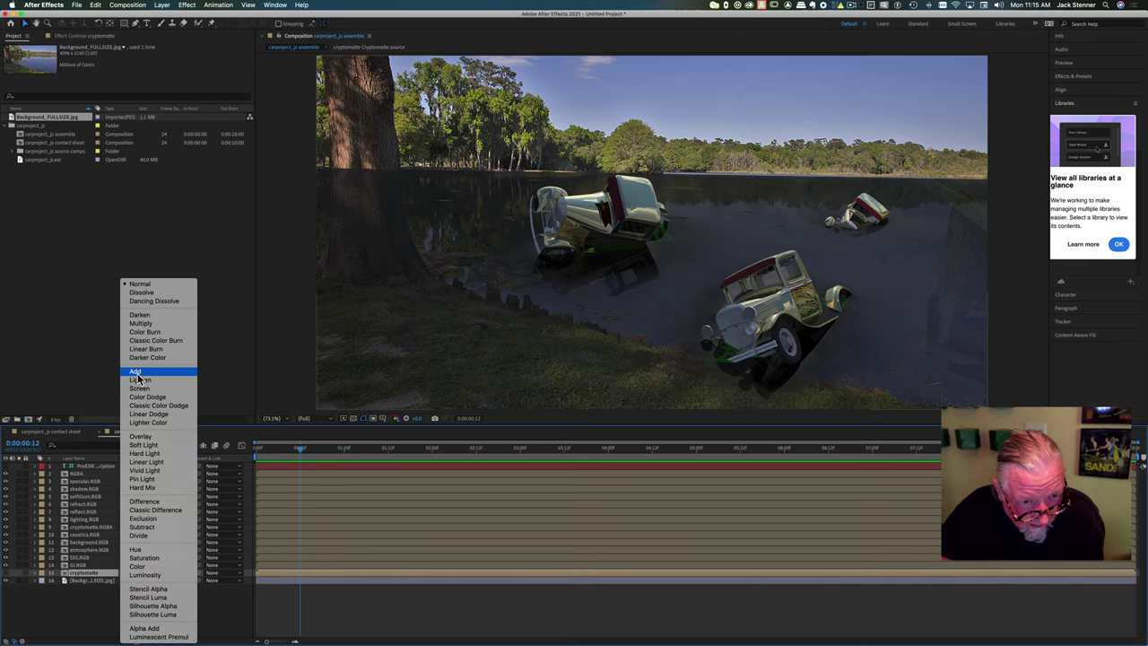
pyautogui.click(136, 372)
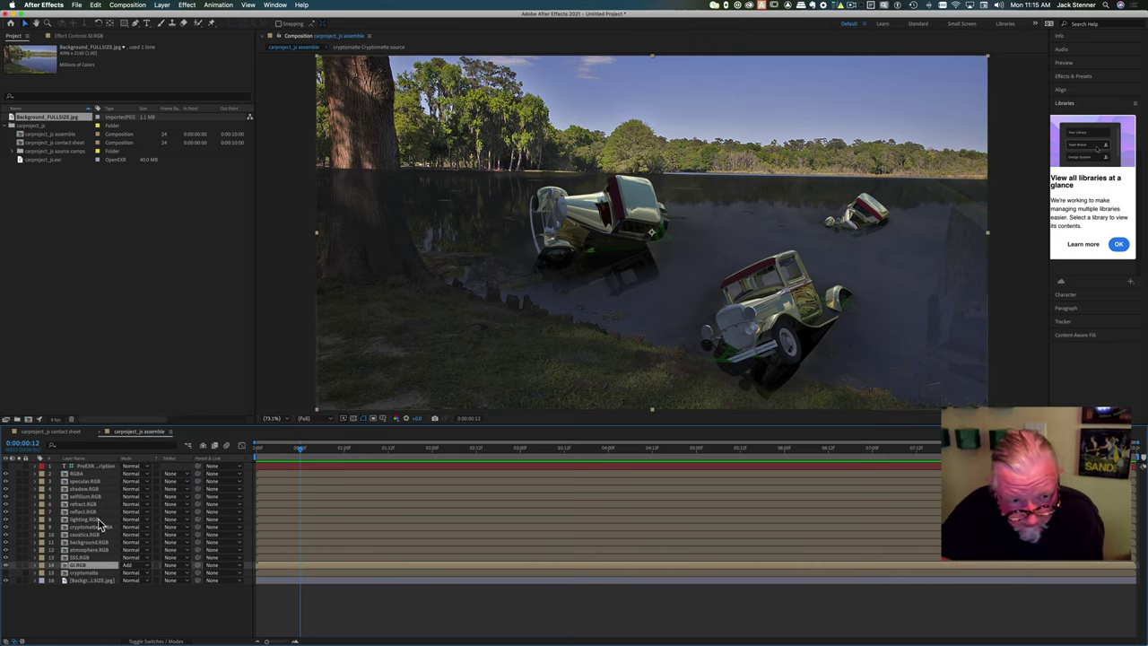
# - Try Add blending on the RGBA through SSS.RGB passes, then revert them to Normal
pyautogui.click(100, 557)
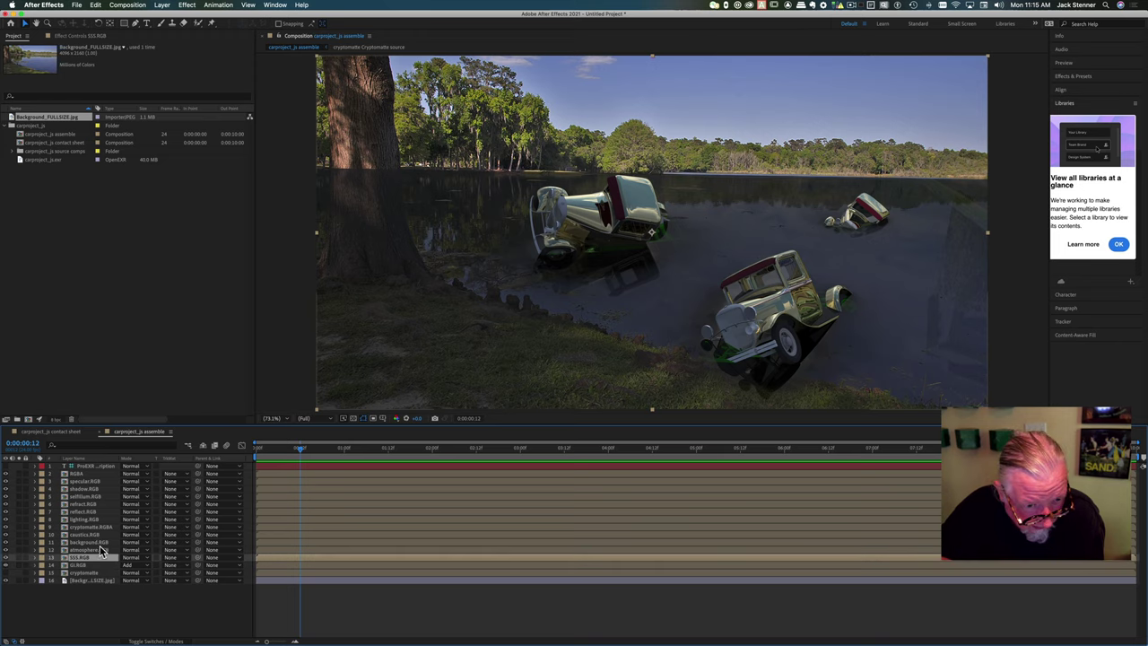
pyautogui.keyDown('shift'); pyautogui.click(86, 474); pyautogui.keyUp('shift')
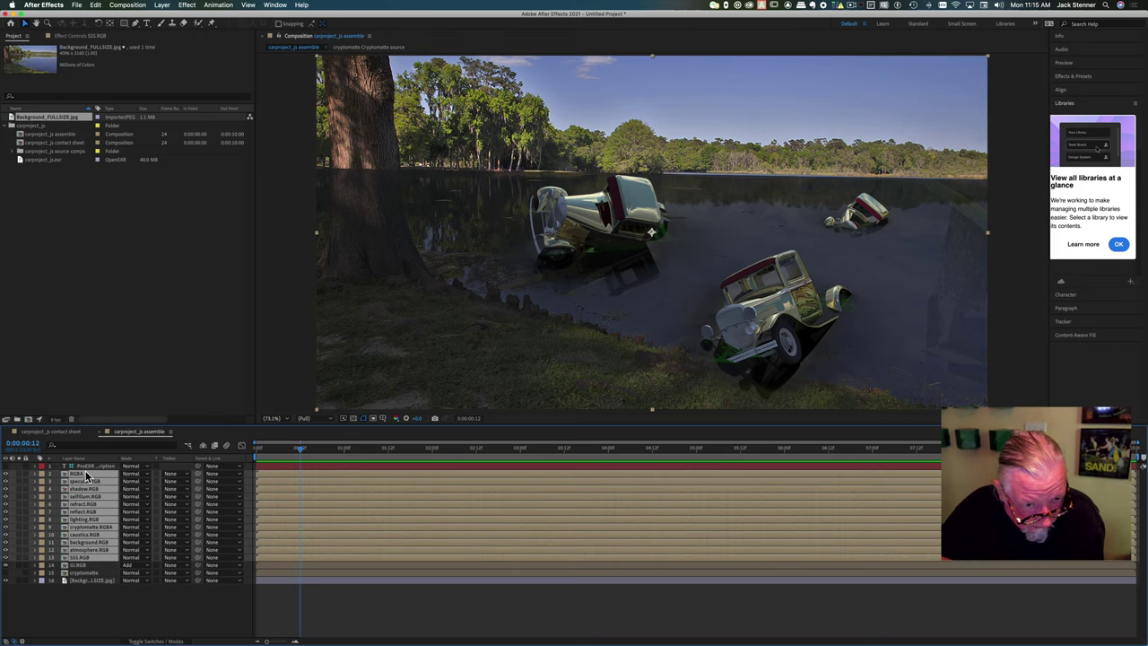
pyautogui.click(148, 480)
pyautogui.click(153, 377)
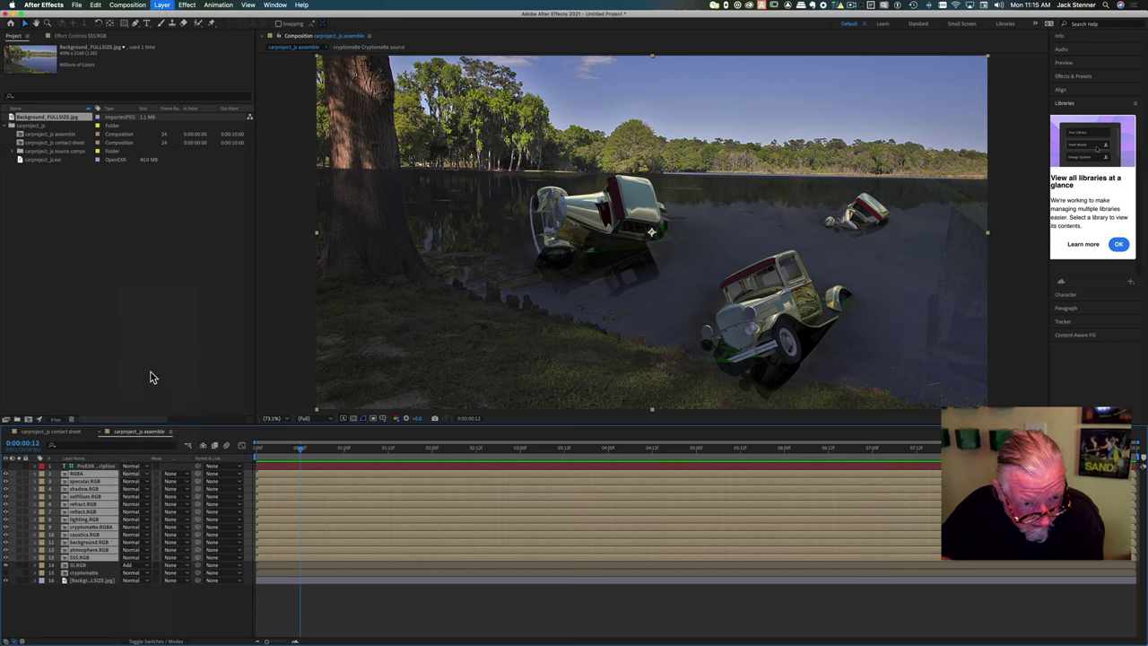
pyautogui.click(134, 481)
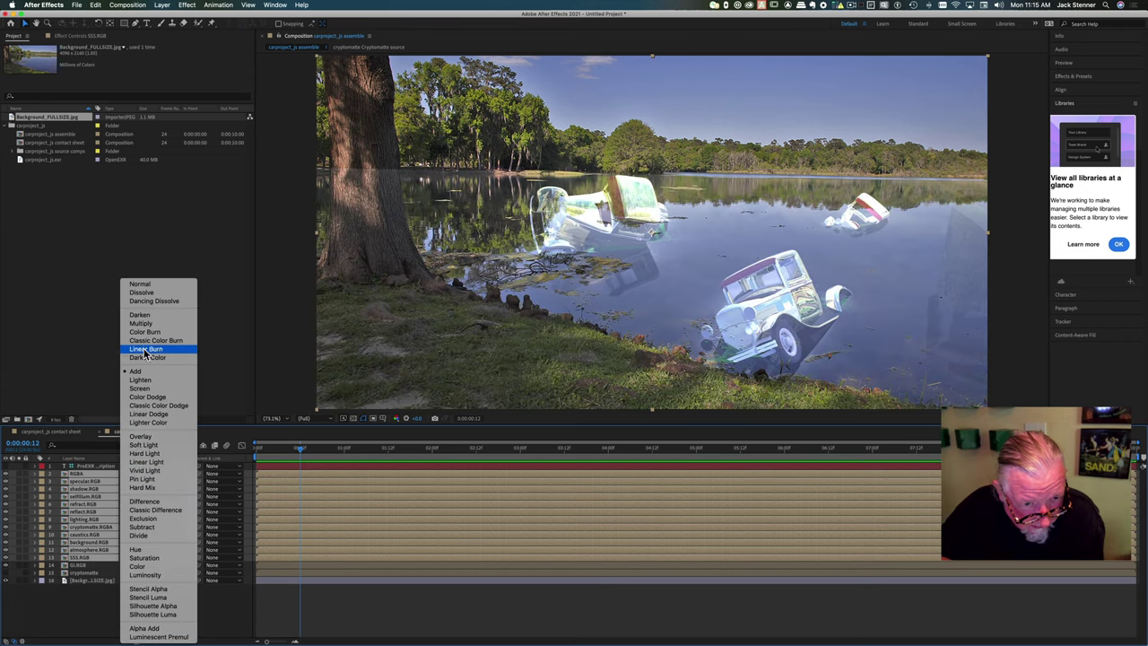
pyautogui.click(141, 284)
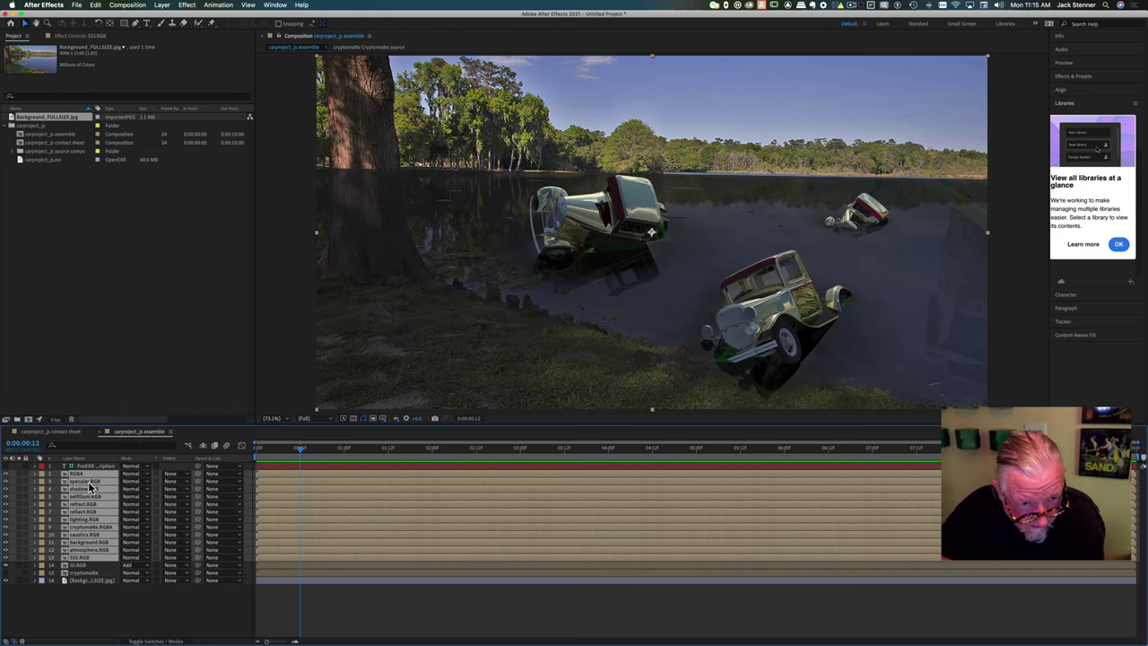
# - Move the RGBA pass down to sit just above the cryptomatte layer
pyautogui.click(80, 572)
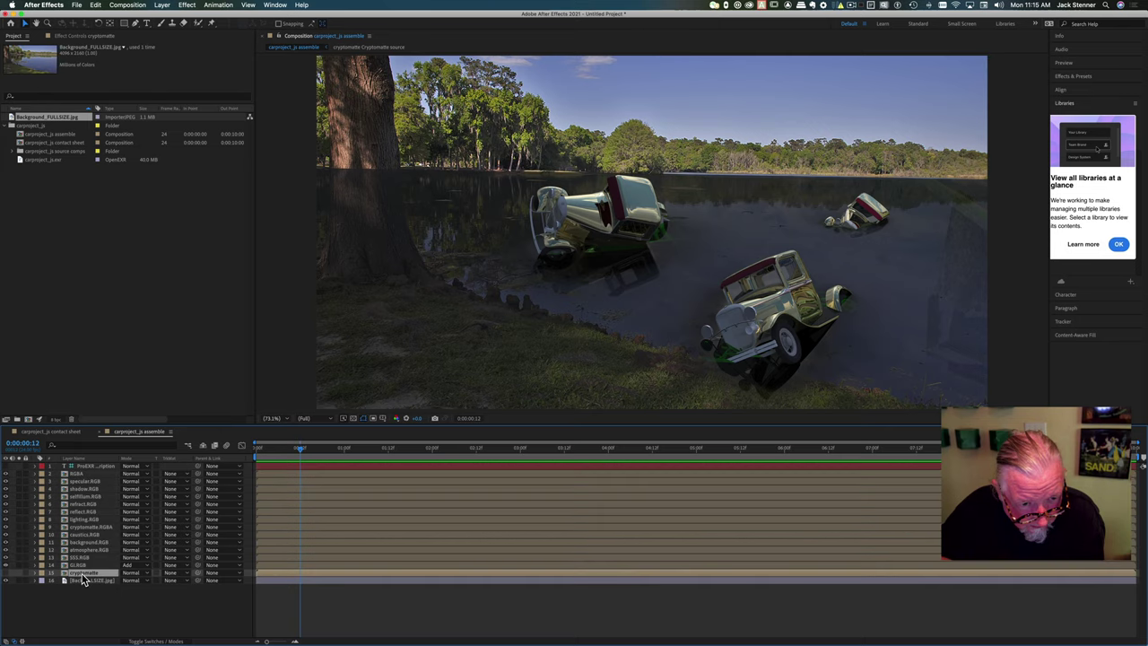
pyautogui.click(79, 475)
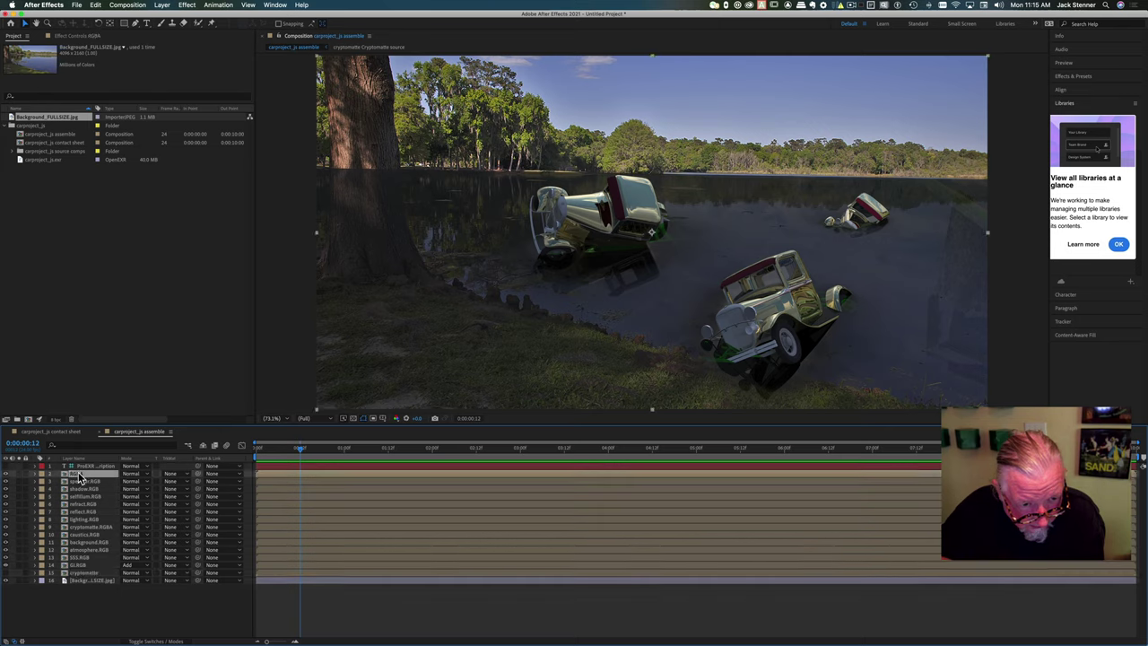
pyautogui.moveTo(80, 479); pyautogui.dragTo(80, 570)
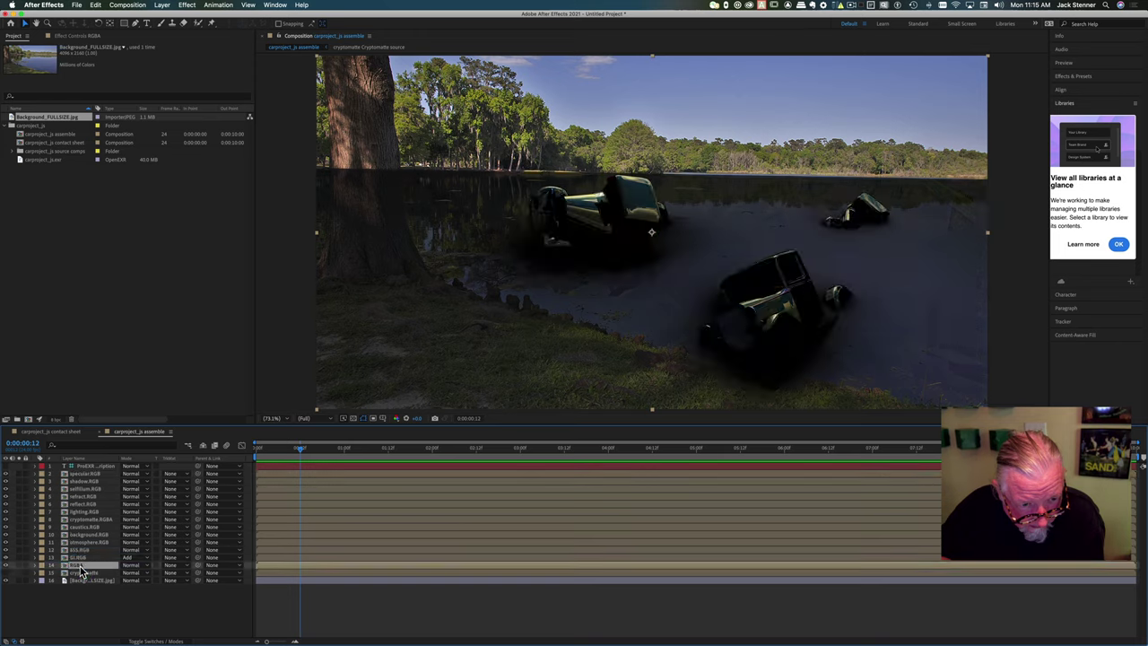
pyautogui.click(141, 550)
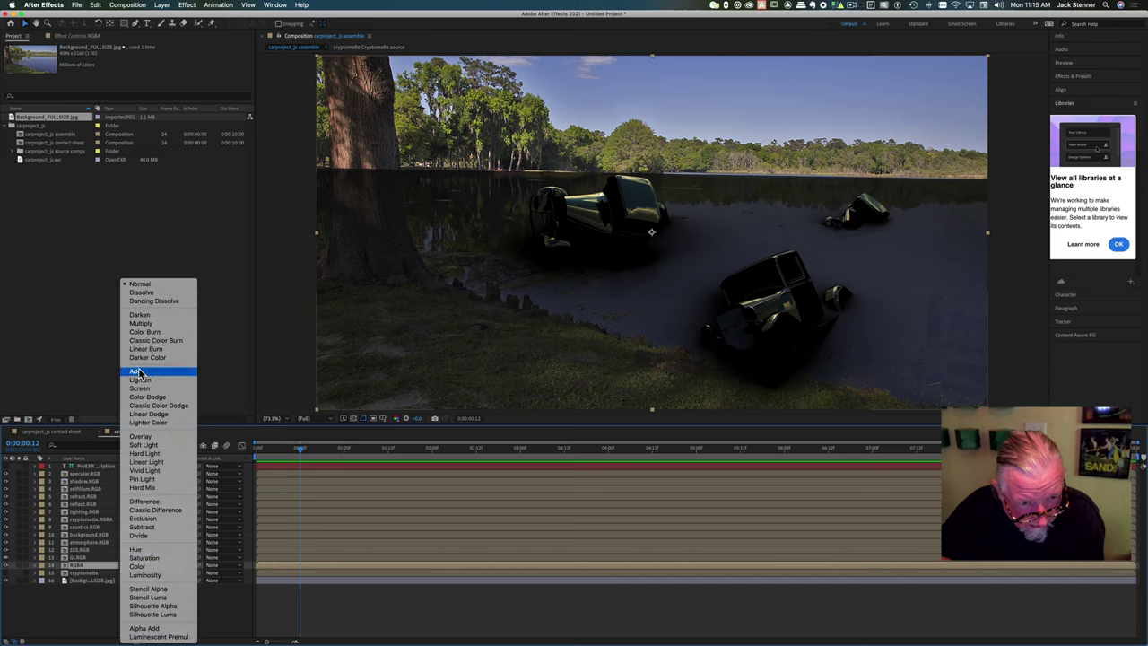
pyautogui.click(139, 369)
# - Set SSS.RGB and the specular.RGB through background.RGB passes to Add blending
pyautogui.click(139, 549)
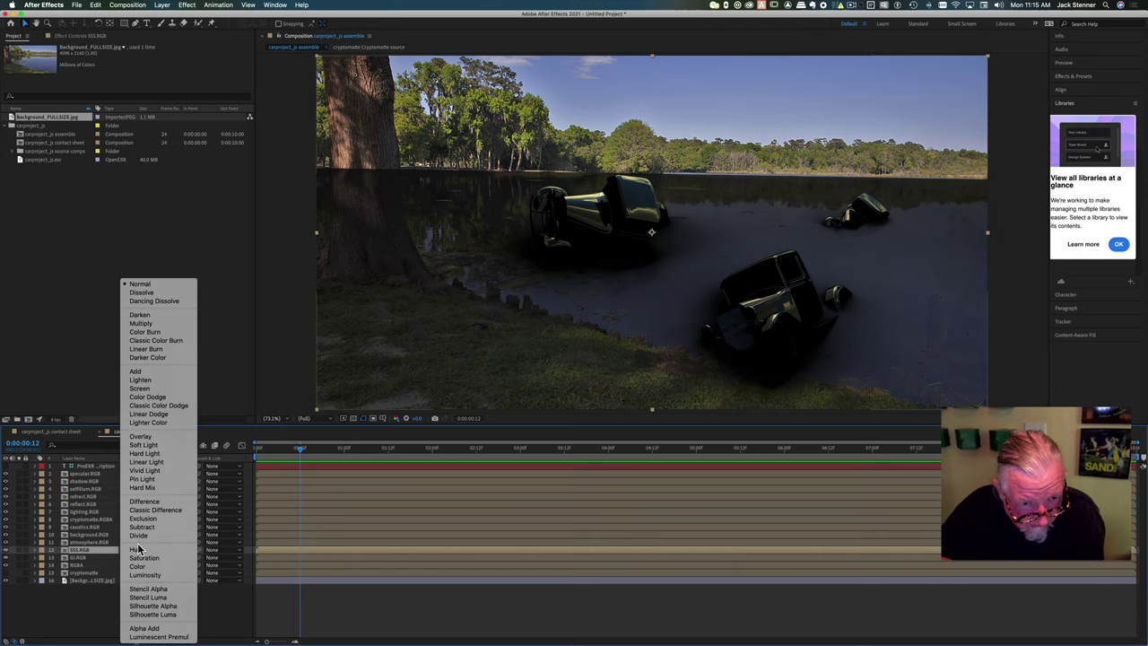
pyautogui.click(141, 549)
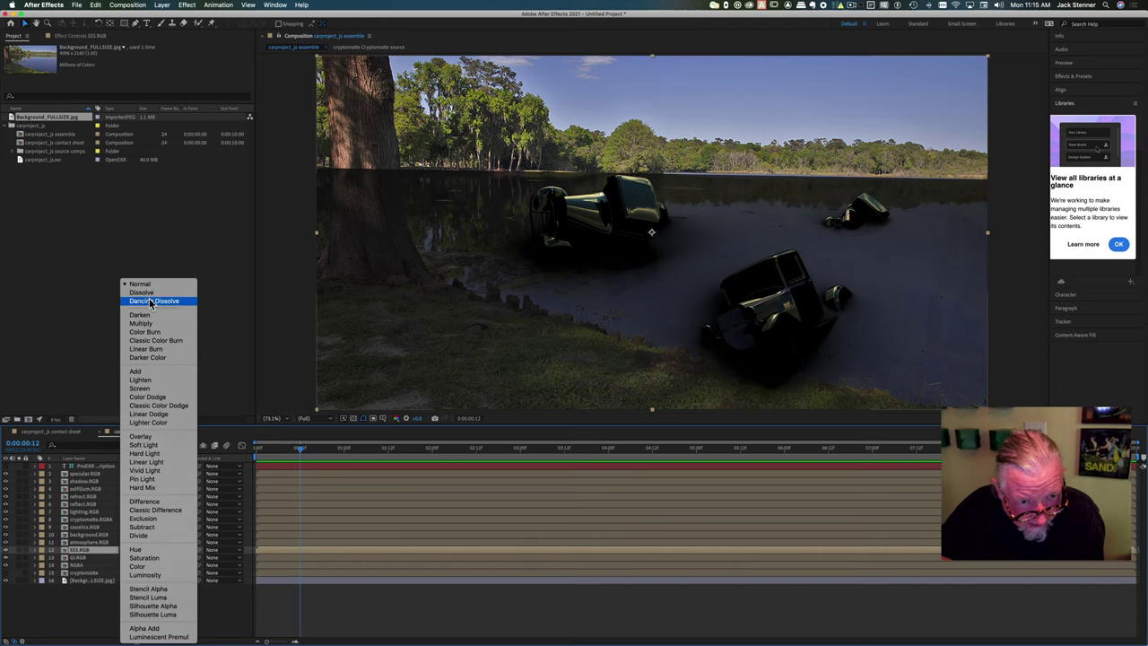
pyautogui.click(142, 371)
pyautogui.click(96, 541)
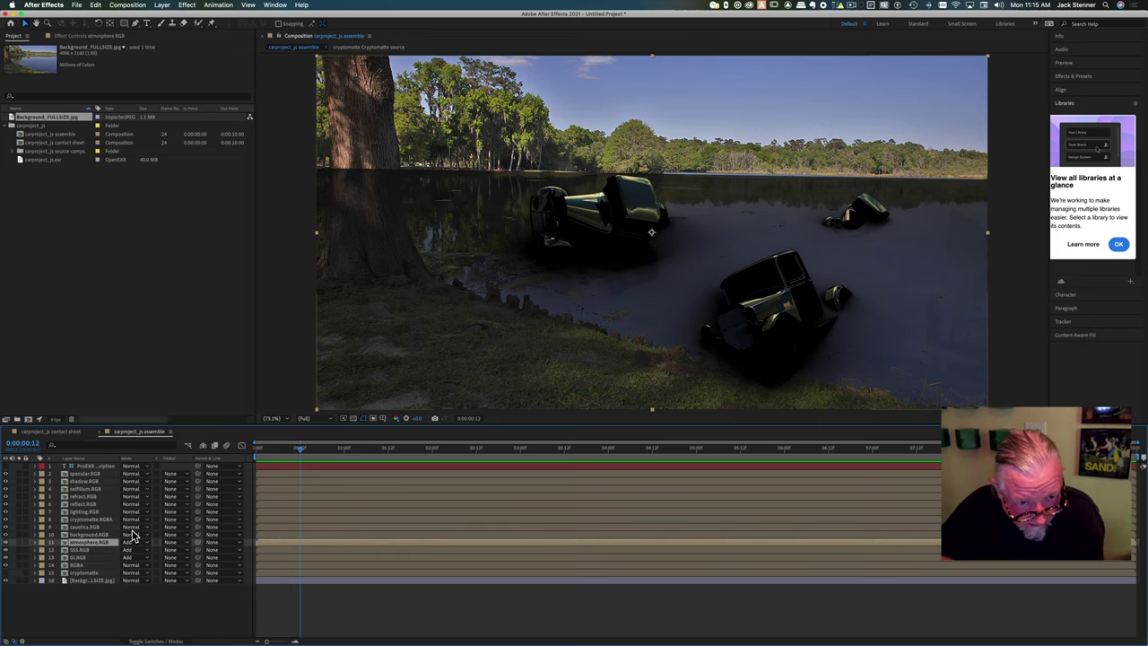
pyautogui.click(97, 534)
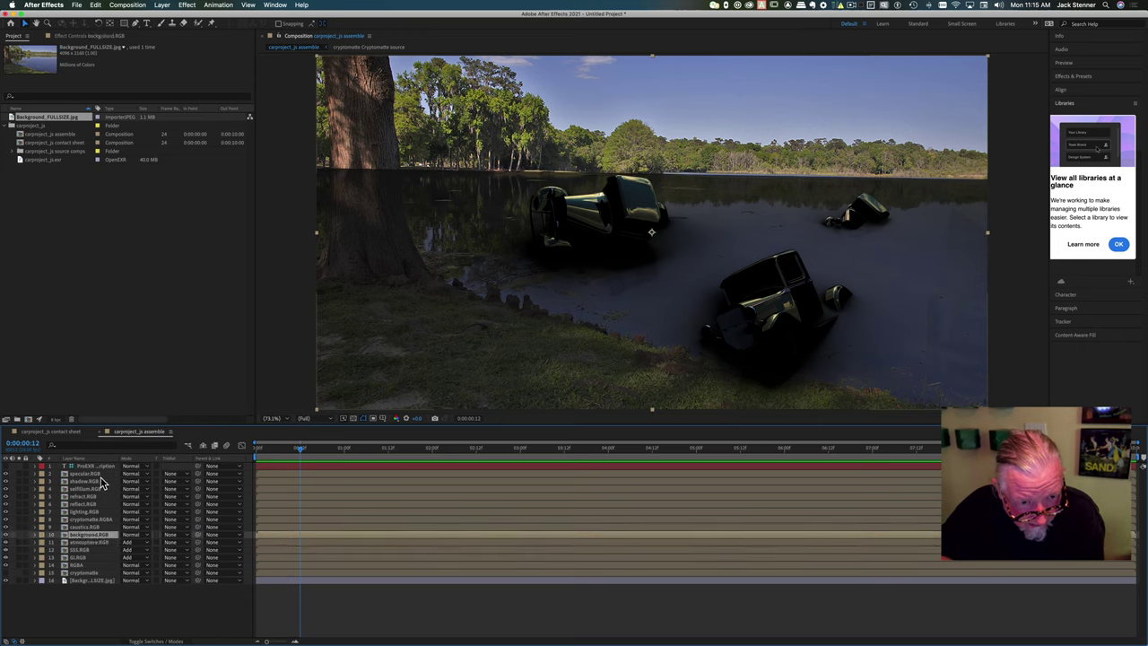
pyautogui.keyDown('shift'); pyautogui.click(101, 474); pyautogui.keyUp('shift')
pyautogui.click(145, 474)
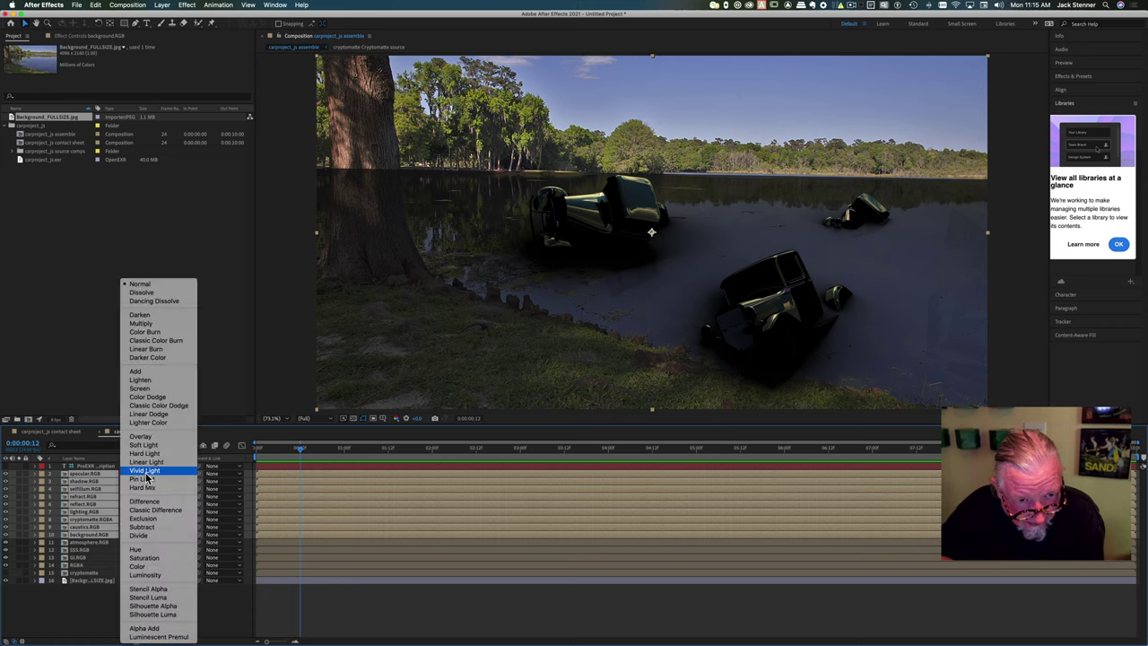
pyautogui.click(146, 371)
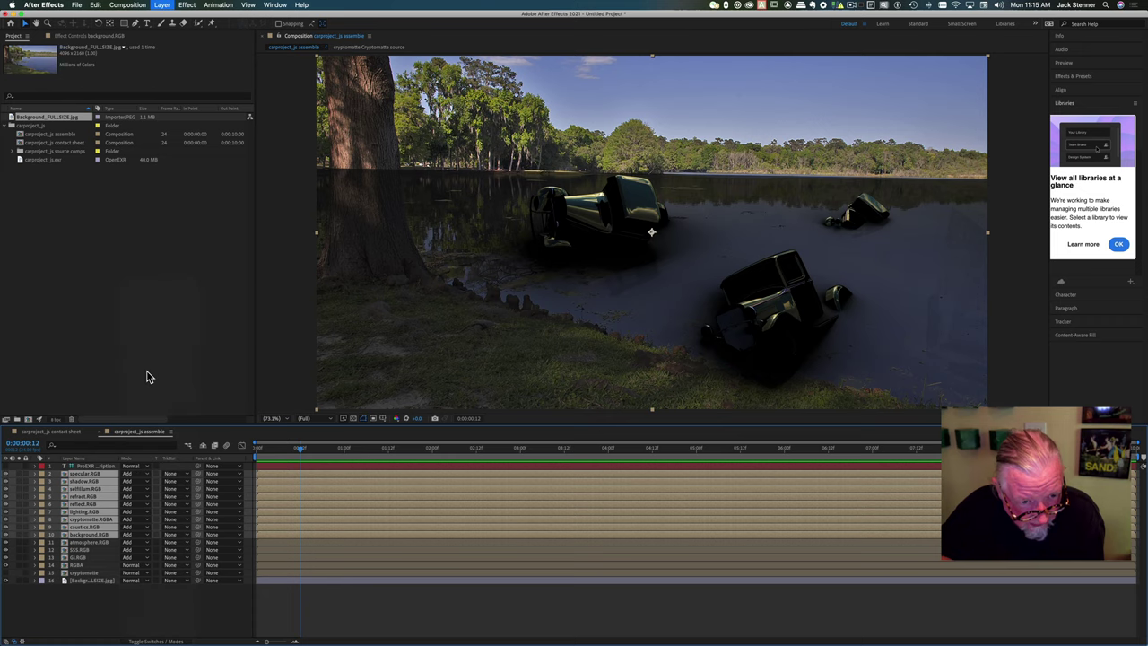
pyautogui.click(157, 641)
pyautogui.click(157, 641)
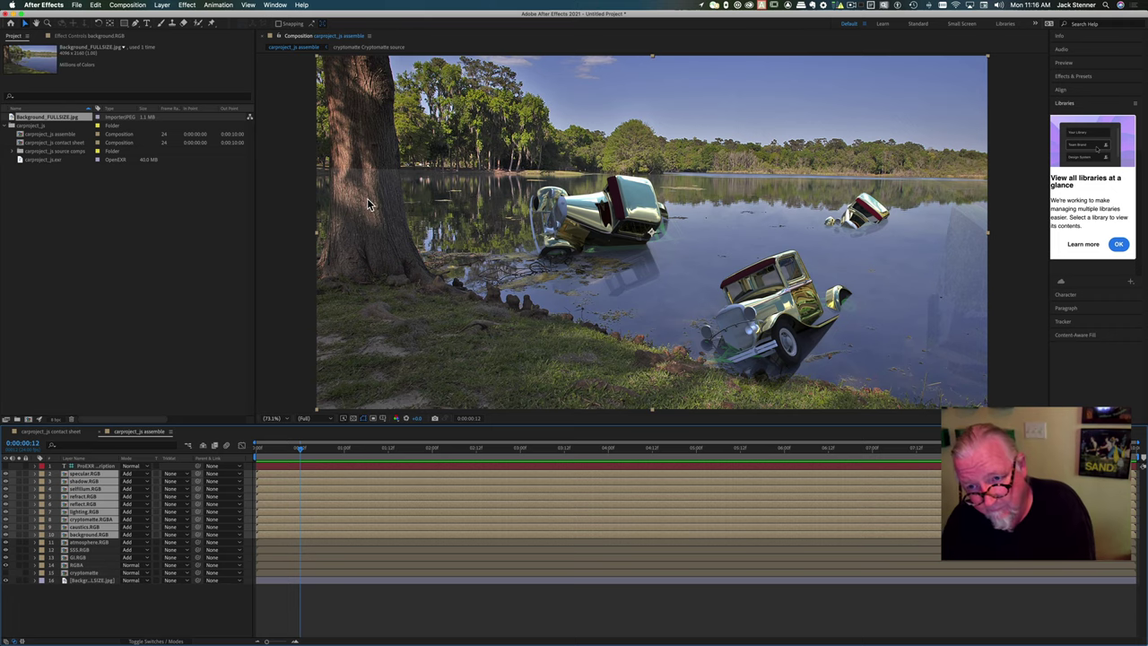
pyautogui.click(77, 565)
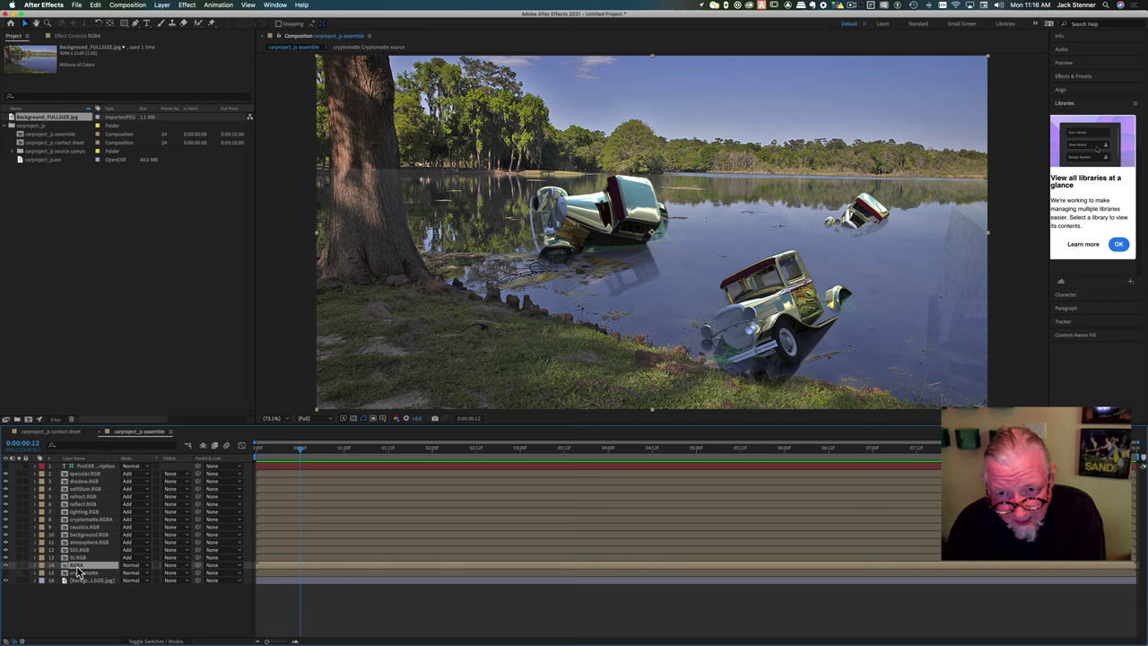
pyautogui.click(7, 566)
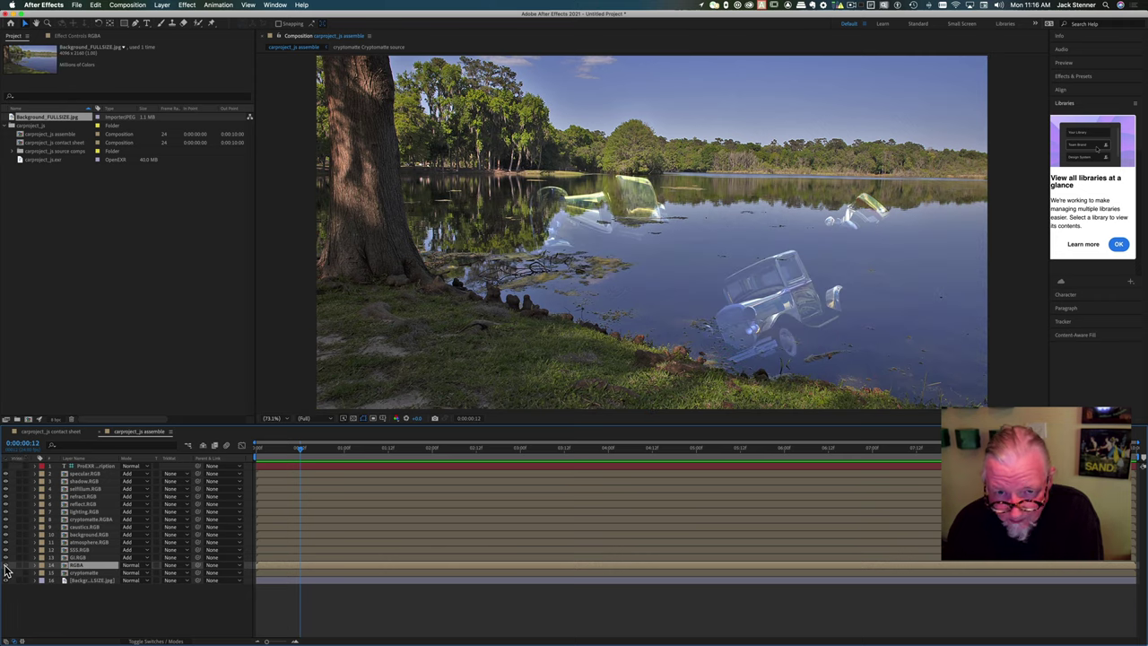
pyautogui.click(7, 565)
pyautogui.click(6, 566)
pyautogui.click(6, 565)
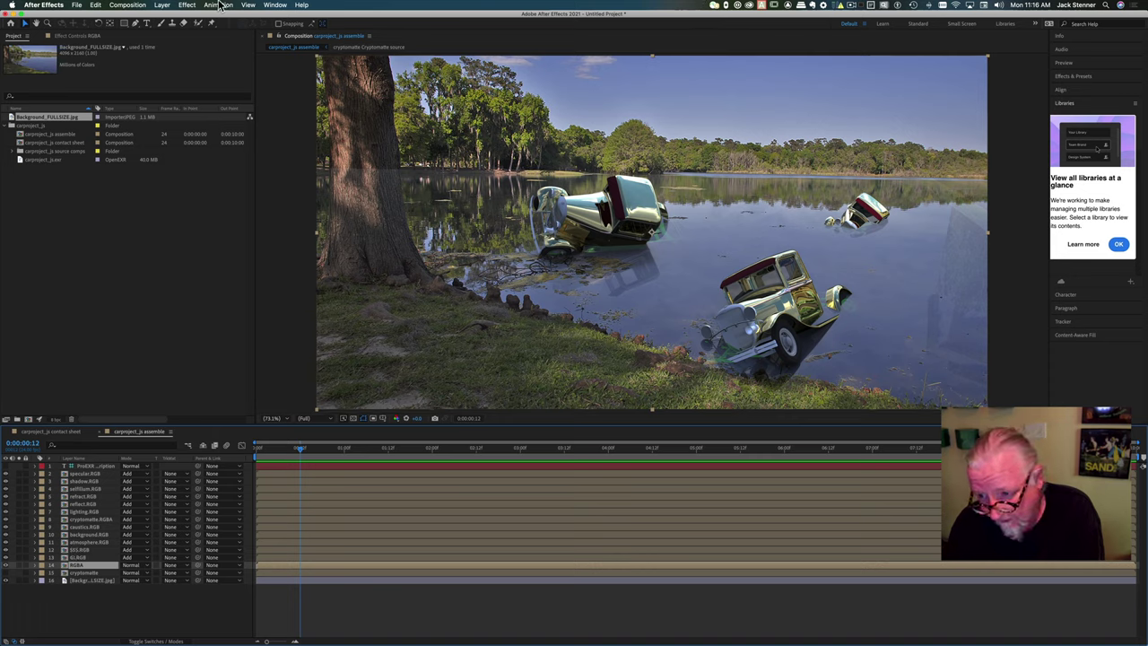
# - Draw a Pen mask on the RGBA layer from the tree edge along the shoreline
pyautogui.click(135, 23)
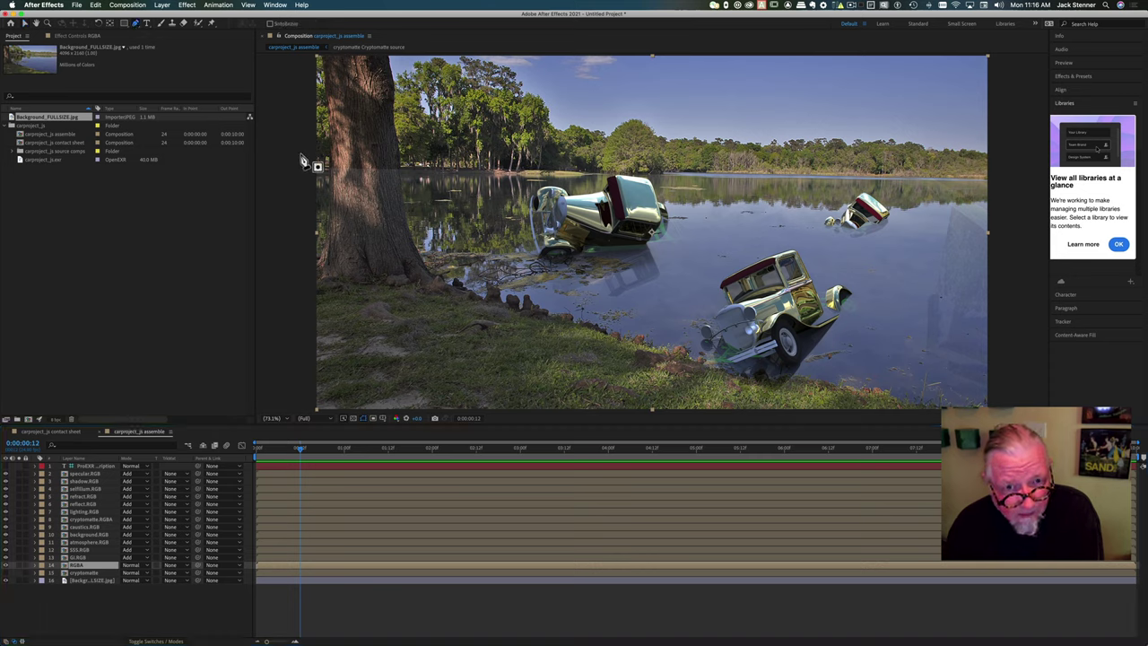
pyautogui.click(400, 171)
pyautogui.click(412, 239)
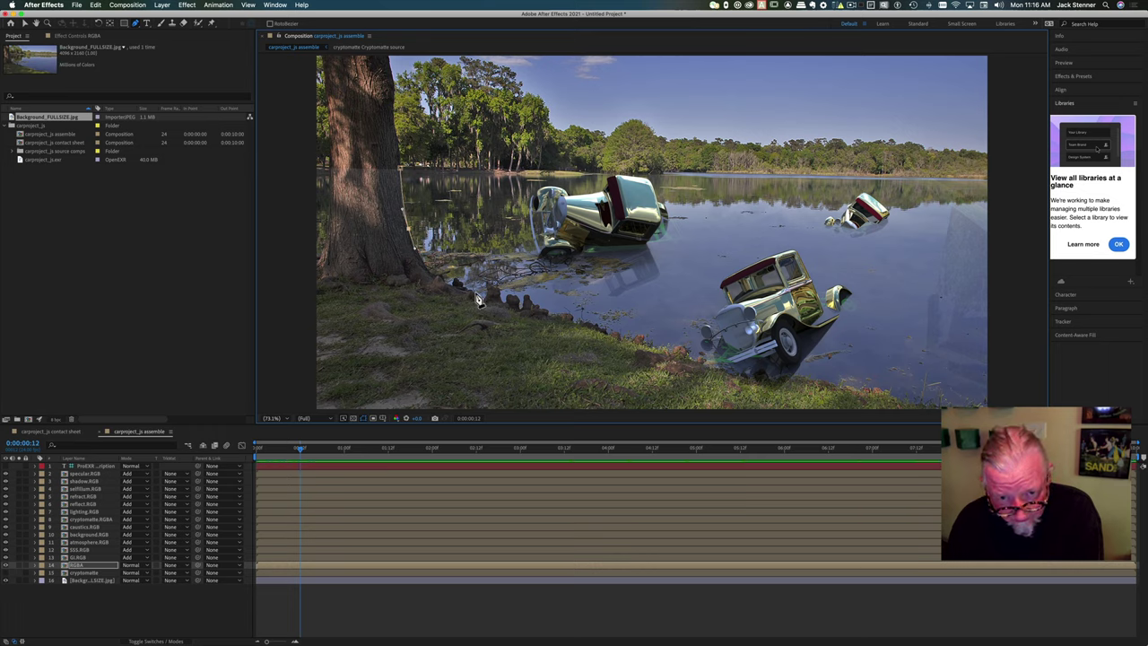
pyautogui.moveTo(478, 299); pyautogui.dragTo(525, 308)
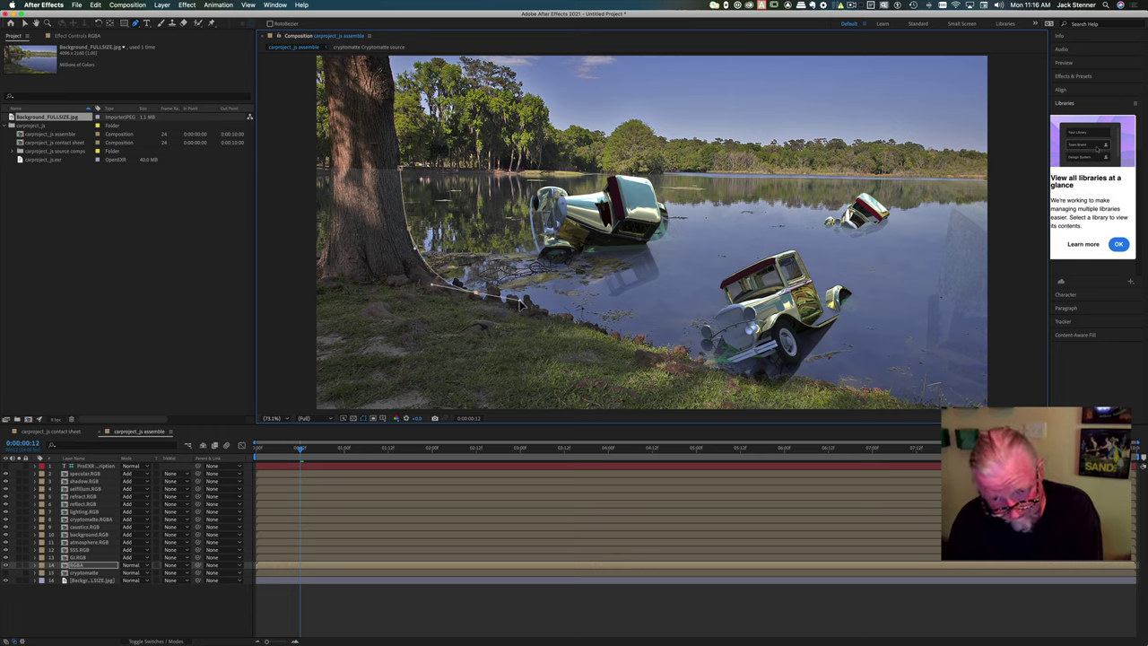
pyautogui.click(644, 343)
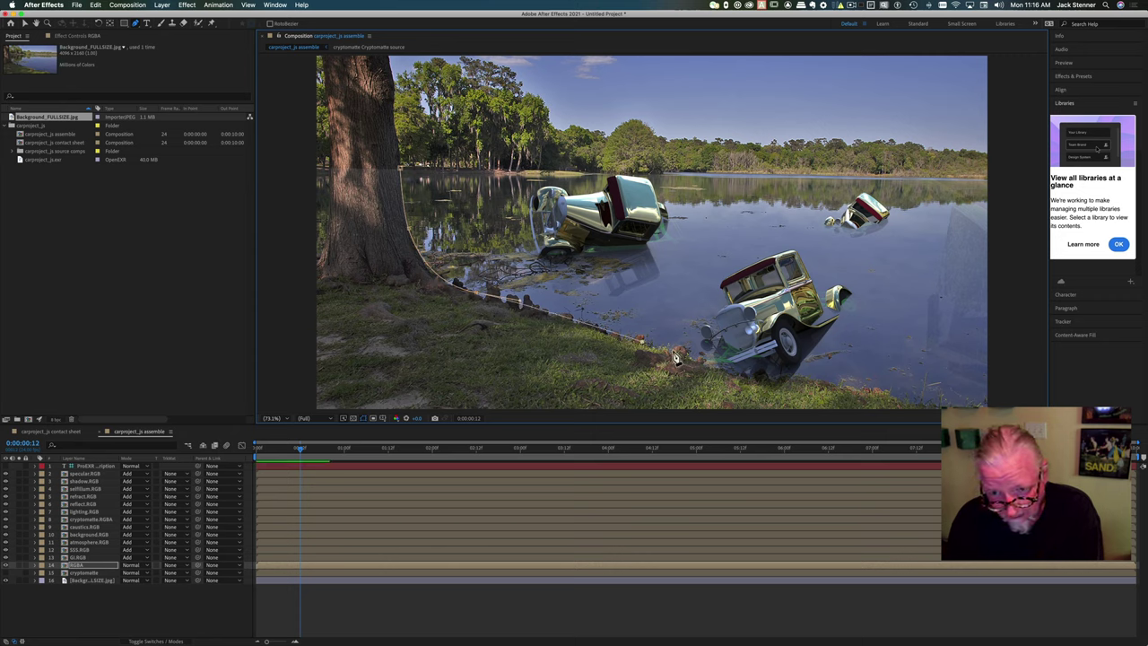
pyautogui.click(789, 382)
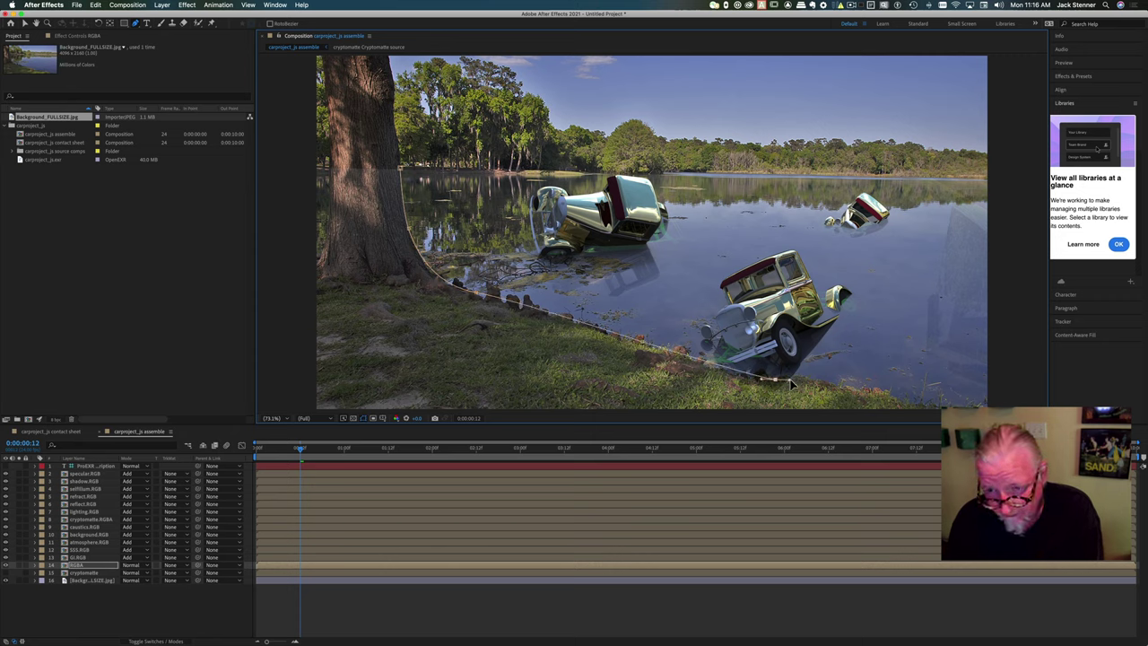
pyautogui.click(840, 382)
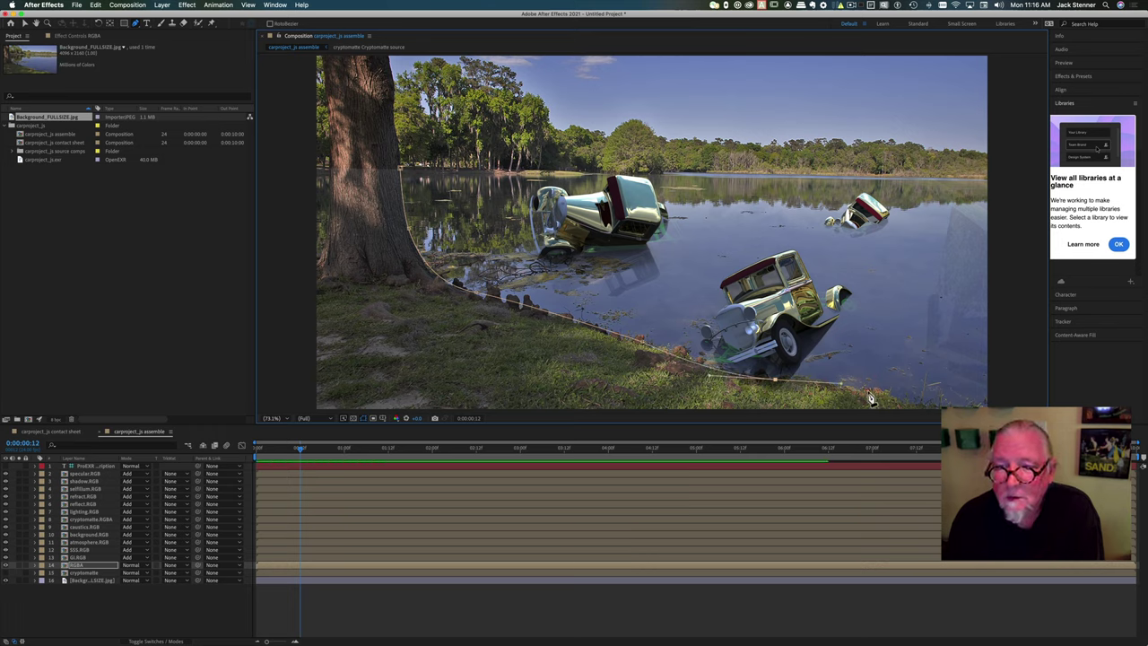
pyautogui.click(866, 391)
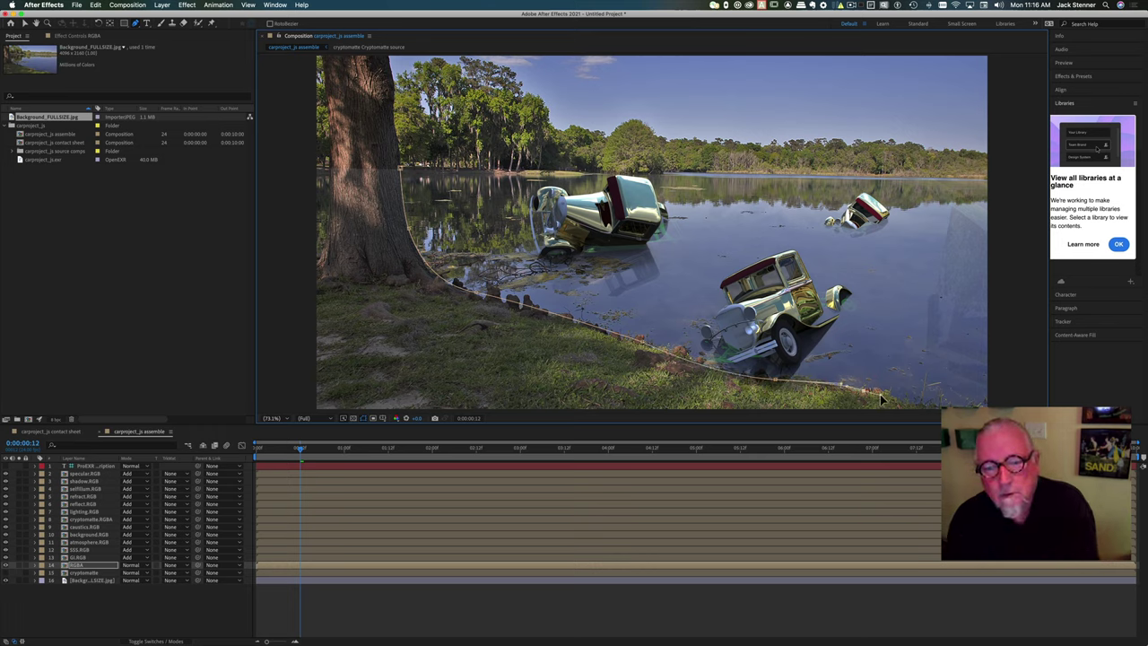
pyautogui.click(883, 393)
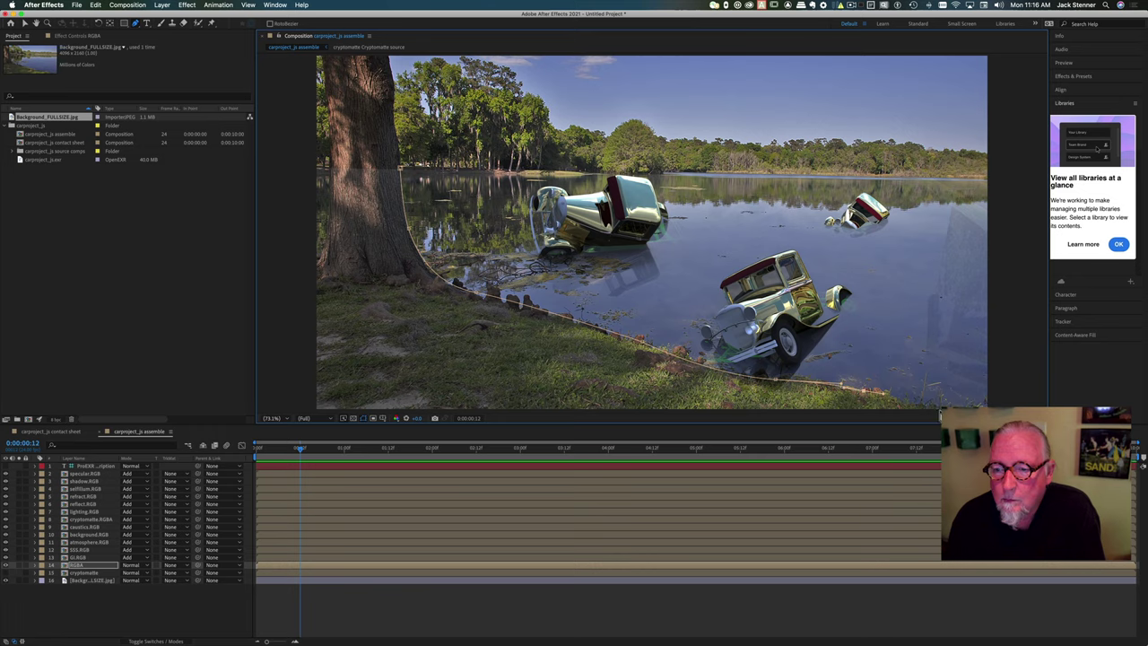
# - Extend the mask to the right frame edge, back along the horizon, and close it
pyautogui.click(910, 400)
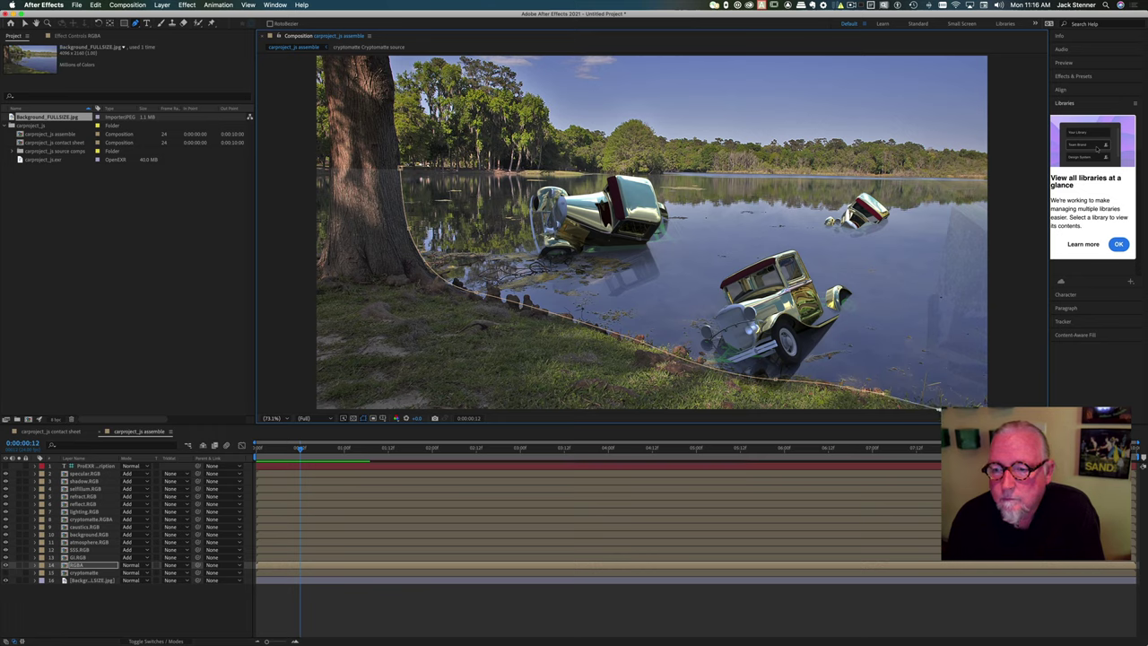
pyautogui.click(993, 180)
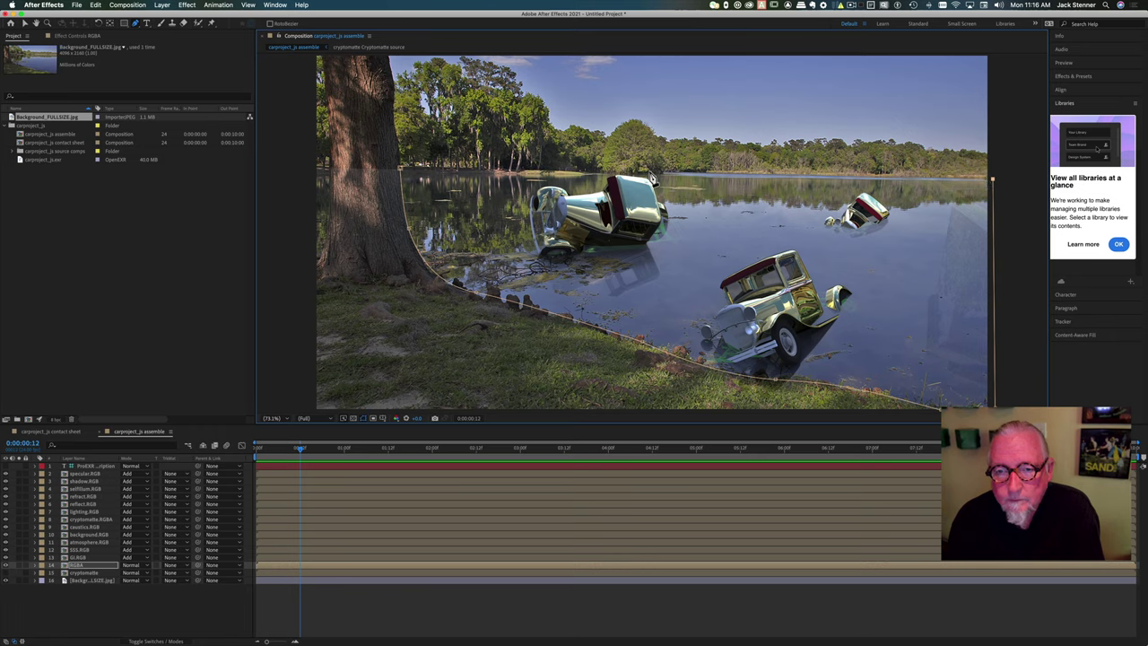
pyautogui.click(658, 179)
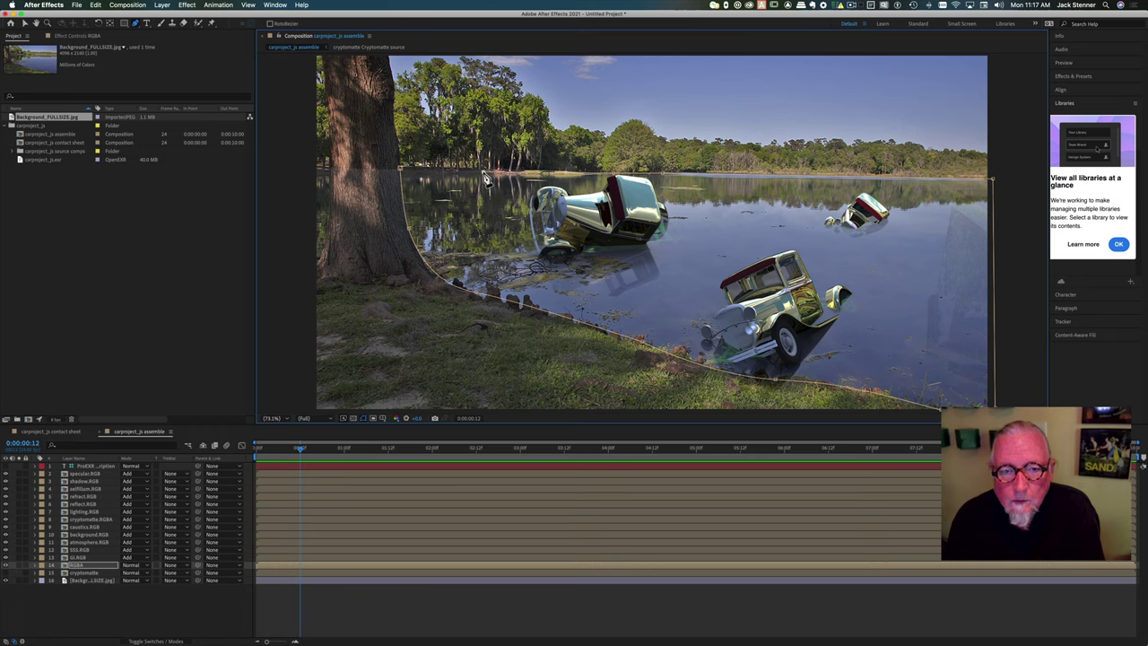
pyautogui.click(401, 170)
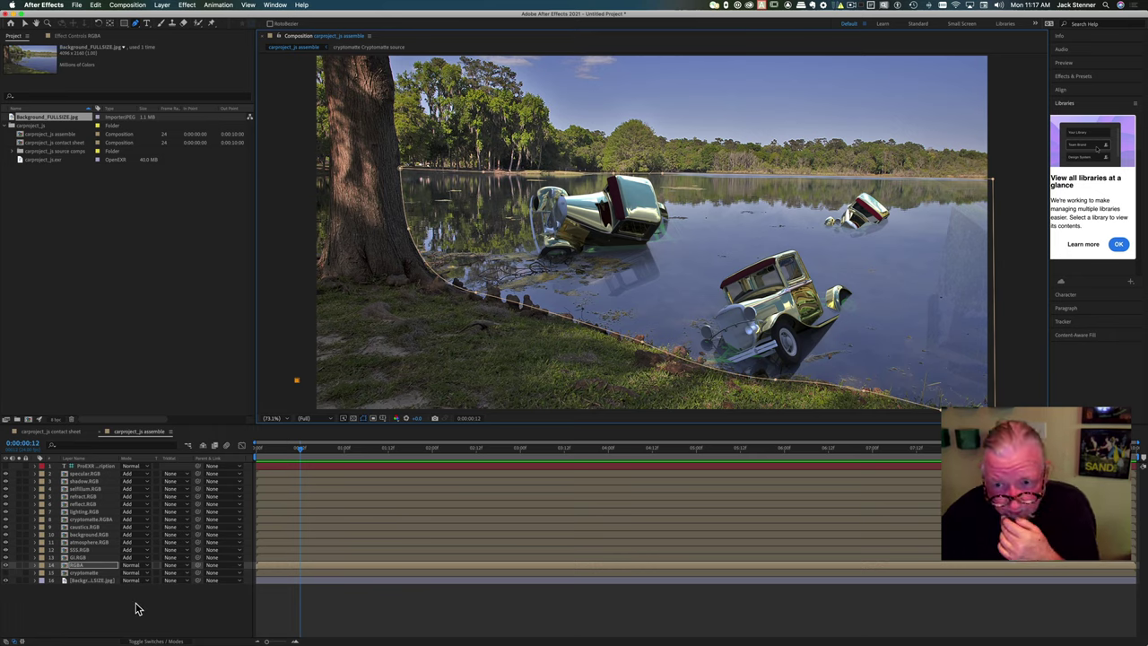
# - Select the shoreline-masked RGBA layer in the timeline
pyautogui.click(65, 568)
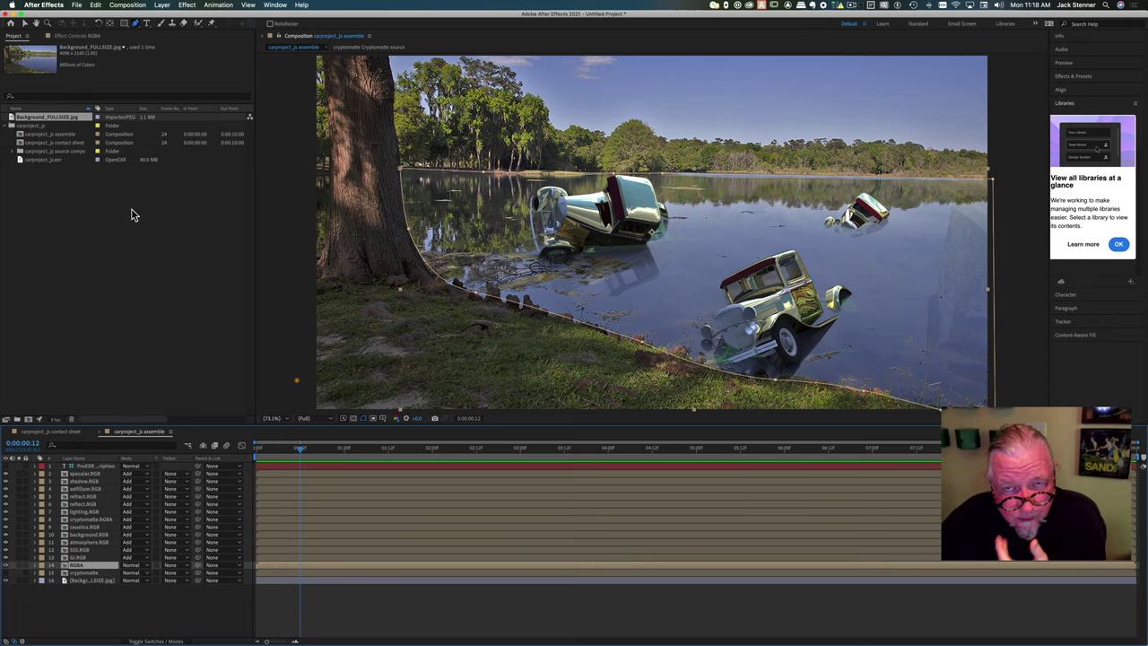
# - Apply Noise & Grain > Add Grain to the RGBA layer and set Intensity to 1.700
pyautogui.click(187, 5)
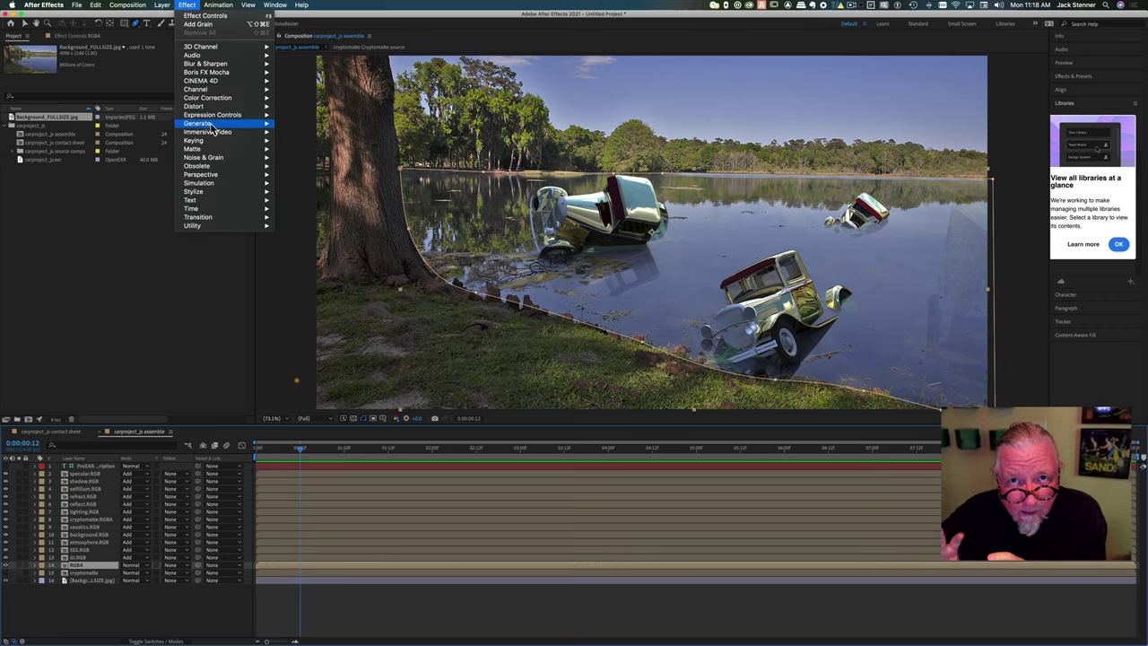
pyautogui.moveTo(210, 151)
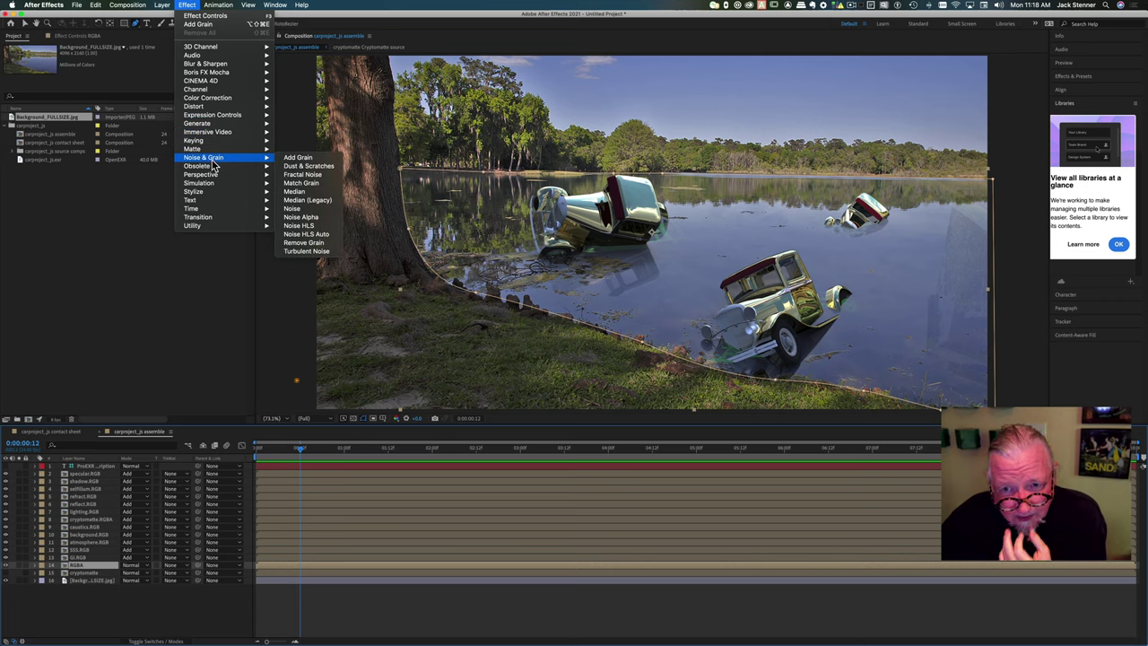
pyautogui.click(305, 160)
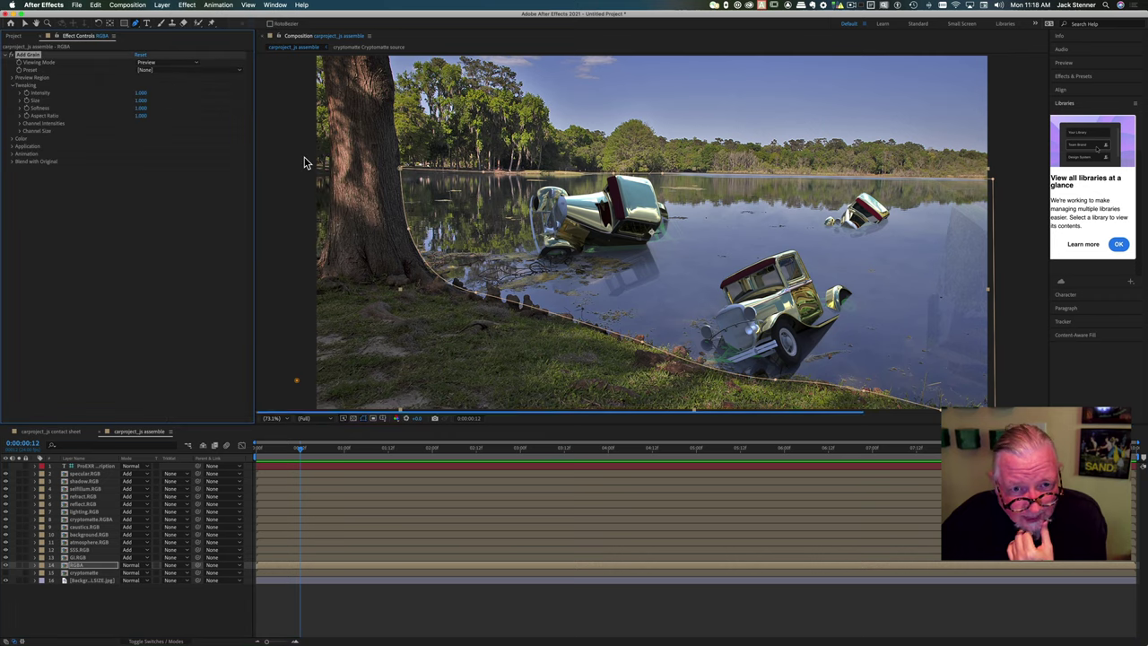
pyautogui.click(36, 566)
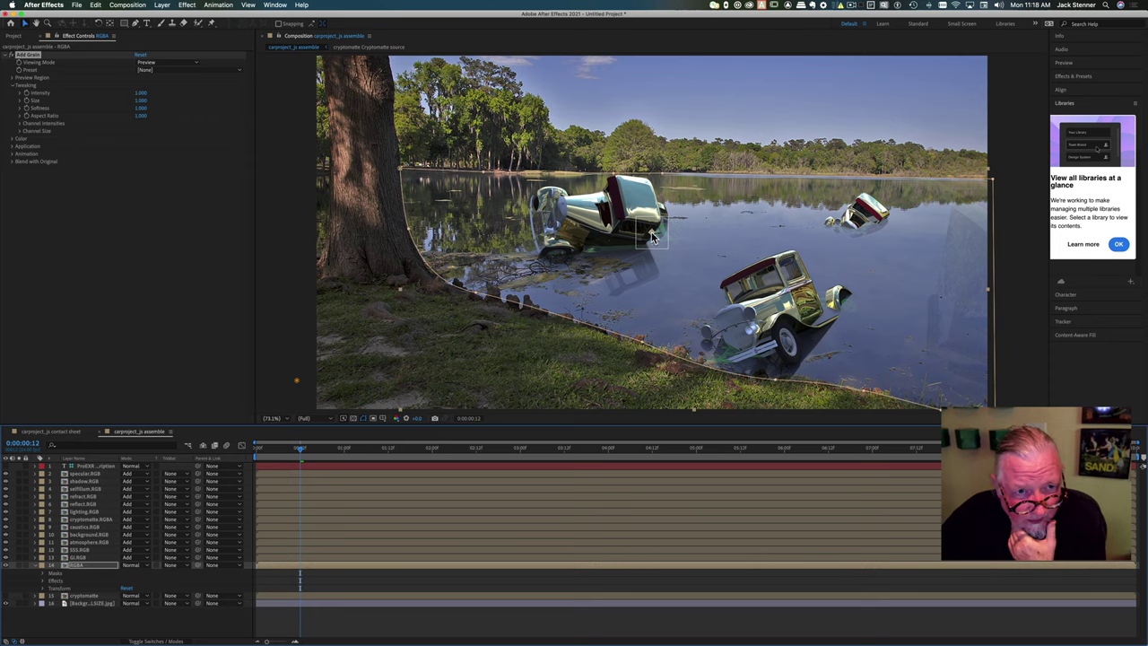
pyautogui.moveTo(653, 236); pyautogui.dragTo(650, 223)
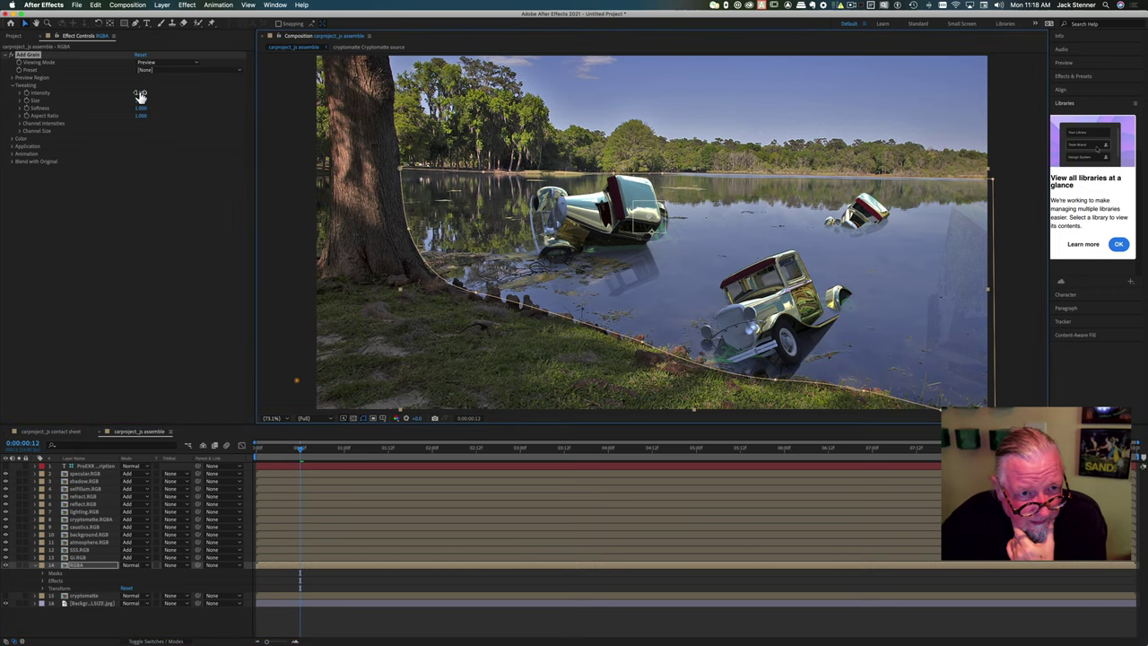
pyautogui.moveTo(140, 95); pyautogui.dragTo(141, 91)
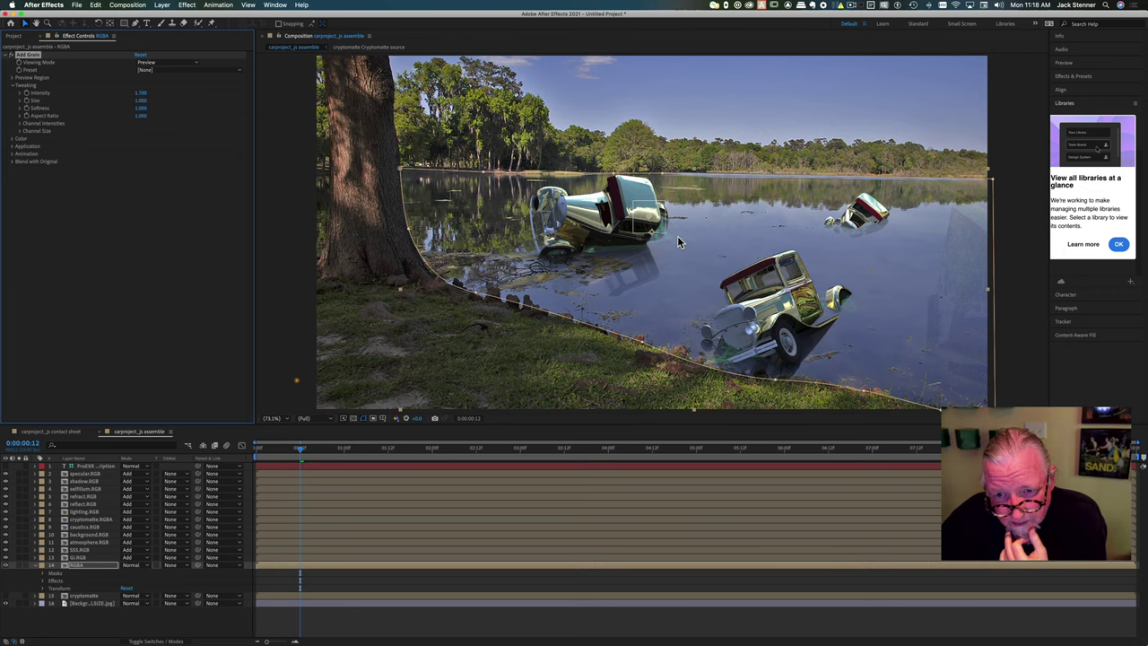
# - Switch Add Grain's Viewing Mode to Final Output so grain covers the whole layer
pyautogui.click(170, 64)
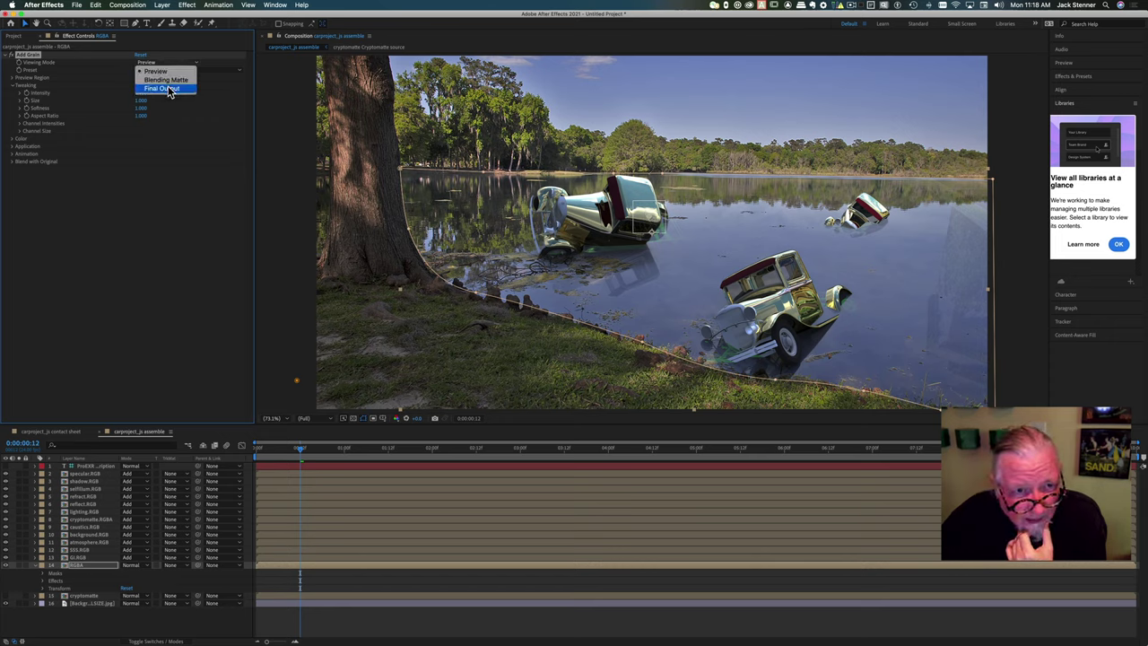
pyautogui.click(168, 88)
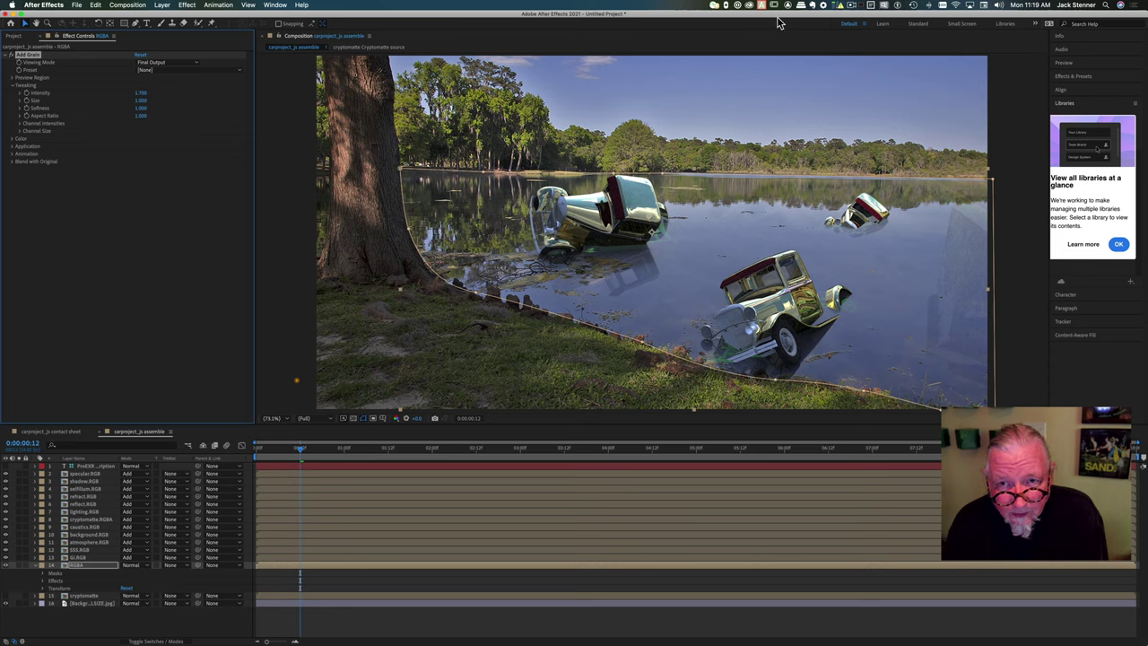
pyautogui.click(852, 6)
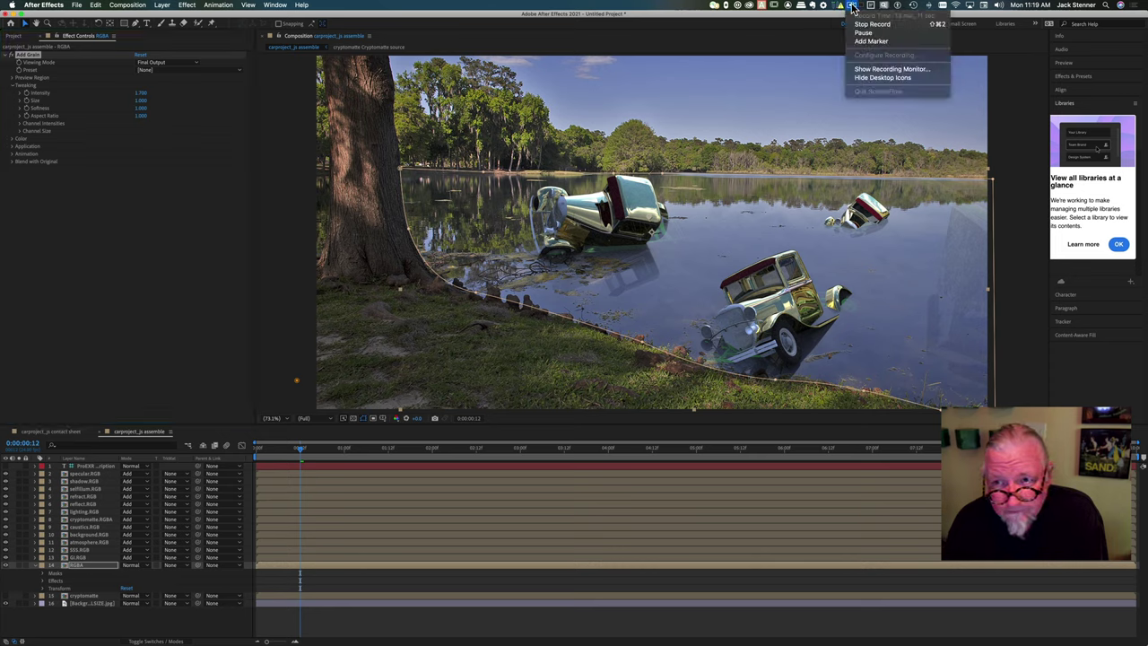